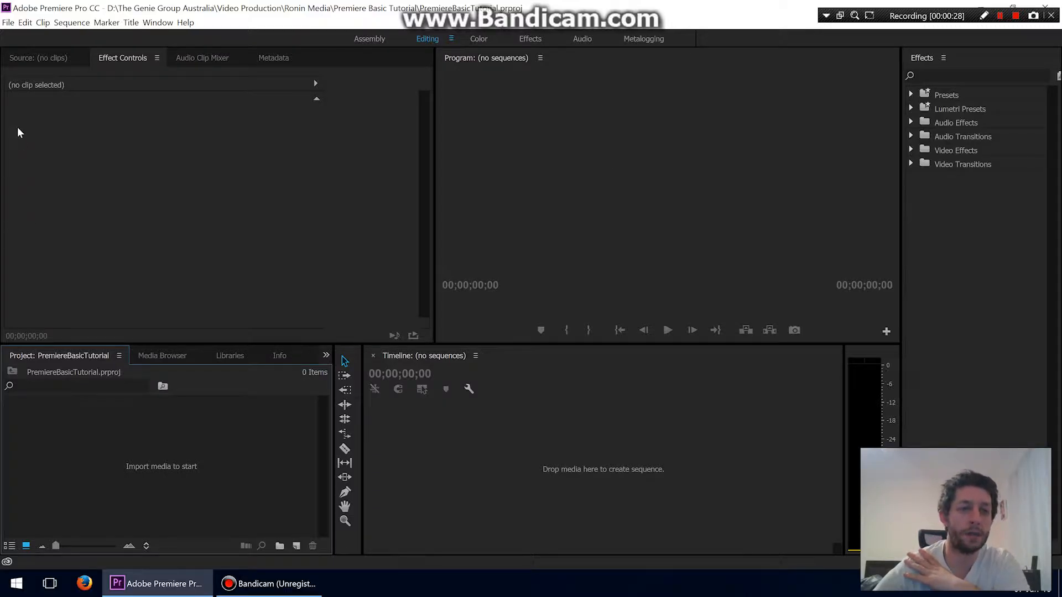
left_click(8, 23)
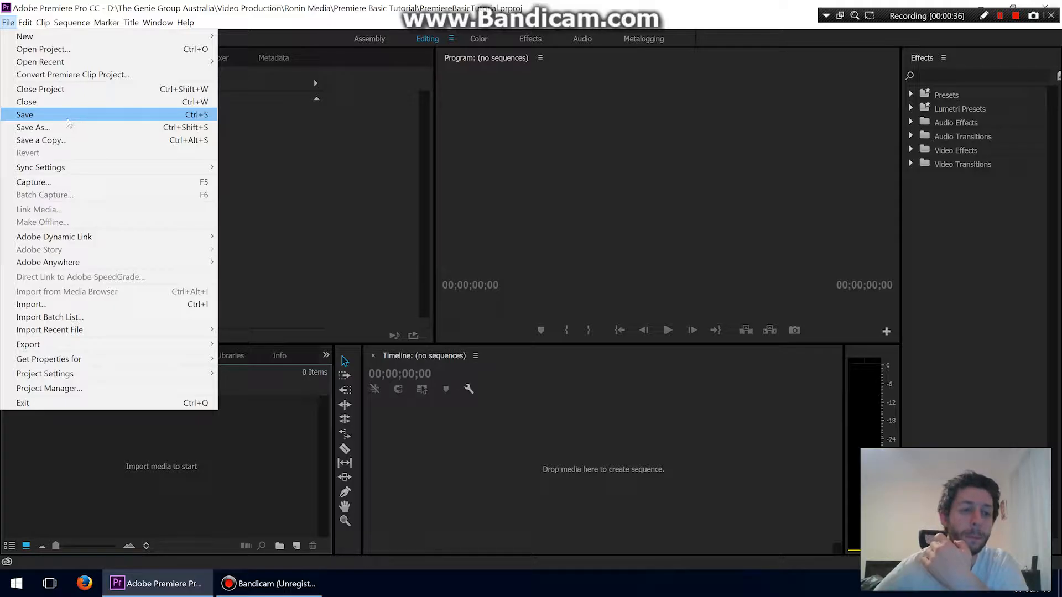
left_click(376, 193)
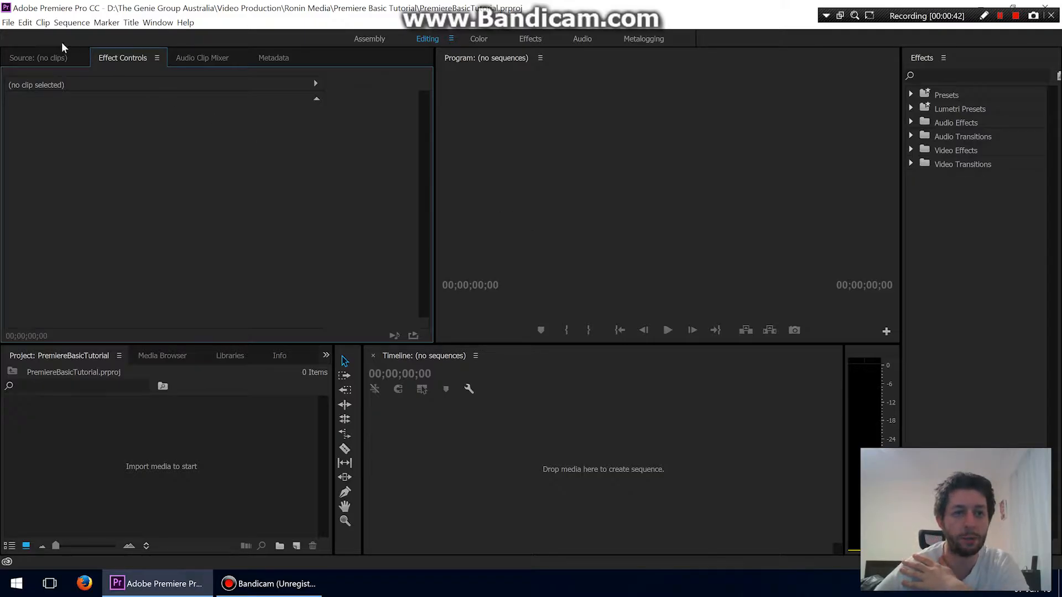
left_click(24, 23)
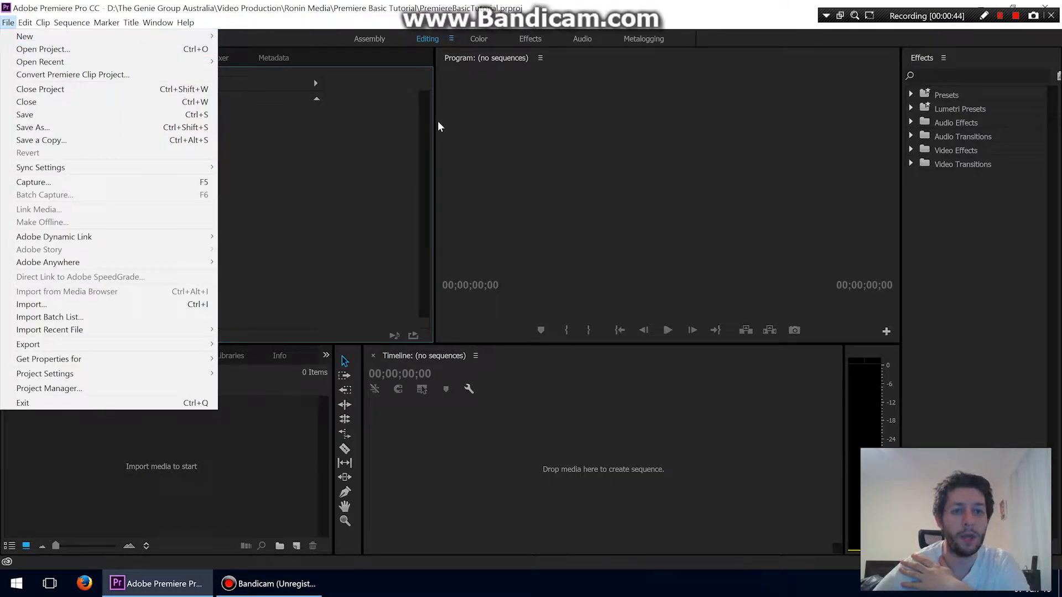
left_click(497, 131)
Switch to File Explorer and open the Vespa folder inside Video Production > Ronin Media.
left_click(16, 583)
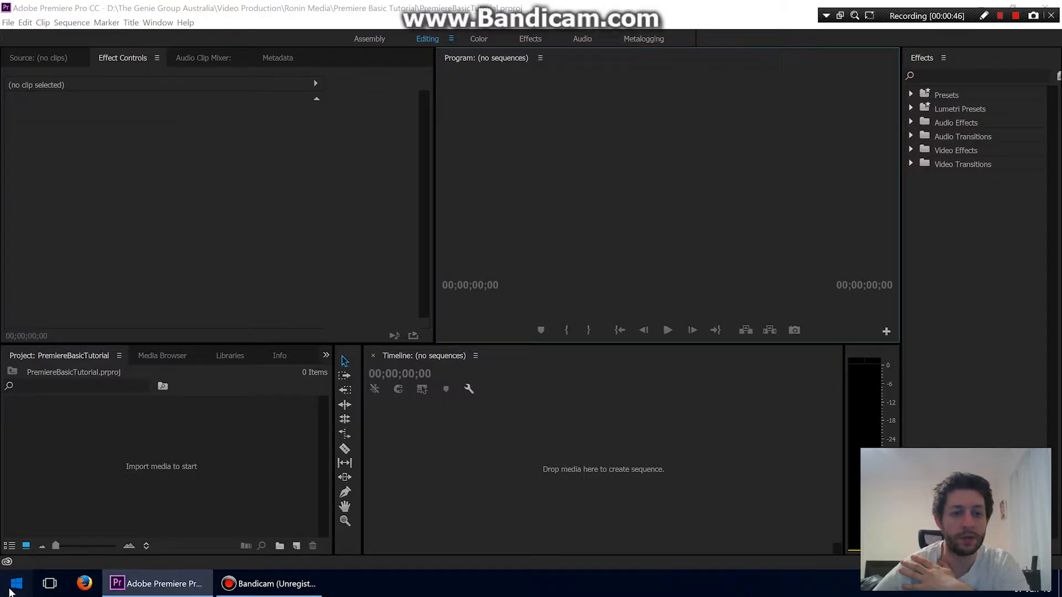
left_click(367, 263)
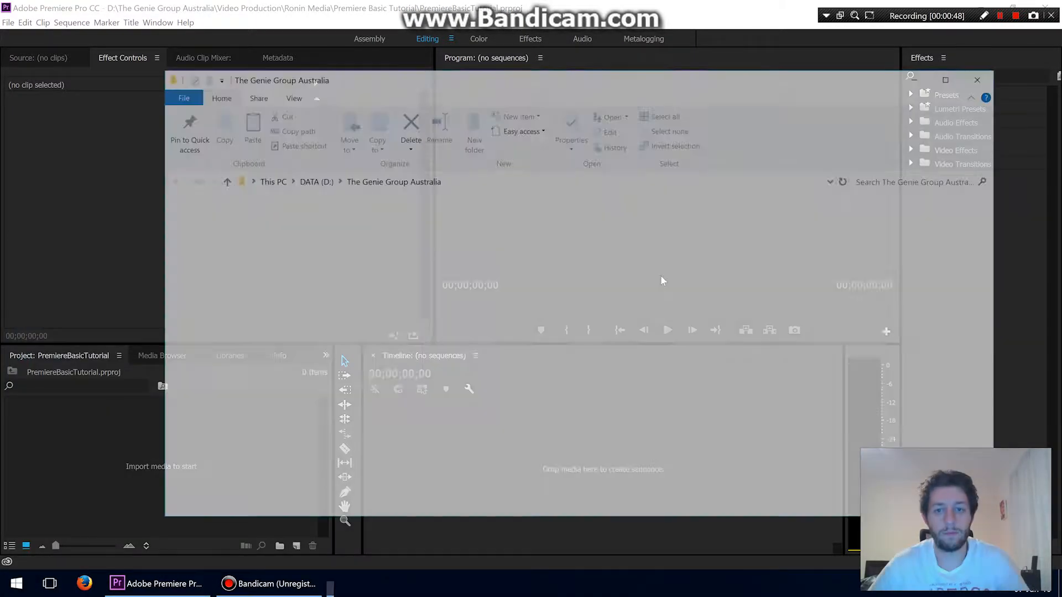
left_click(621, 261)
double_click(622, 263)
double_click(621, 262)
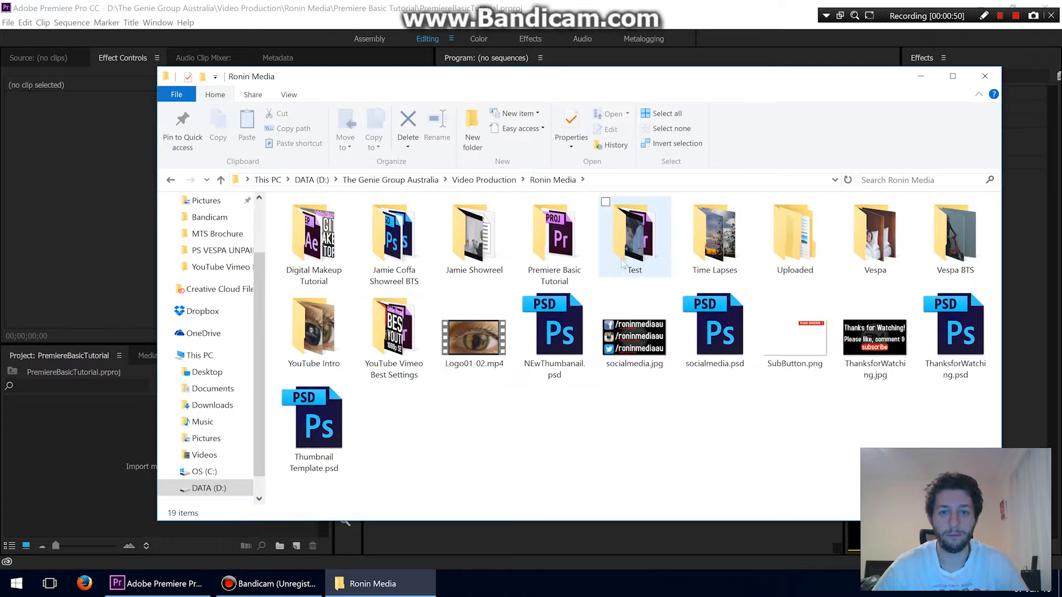
left_click(338, 330)
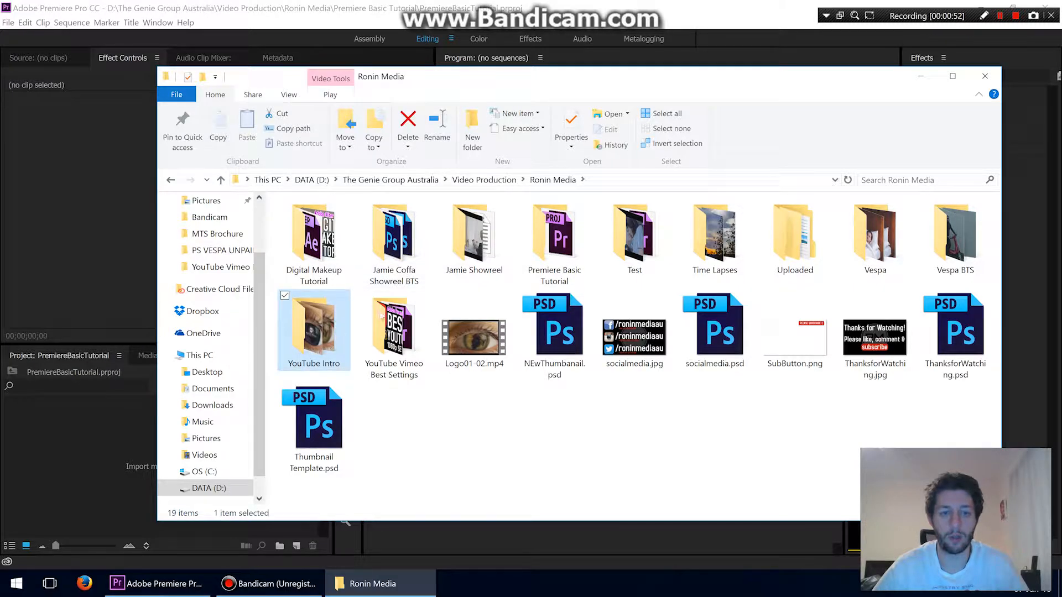
double_click(860, 249)
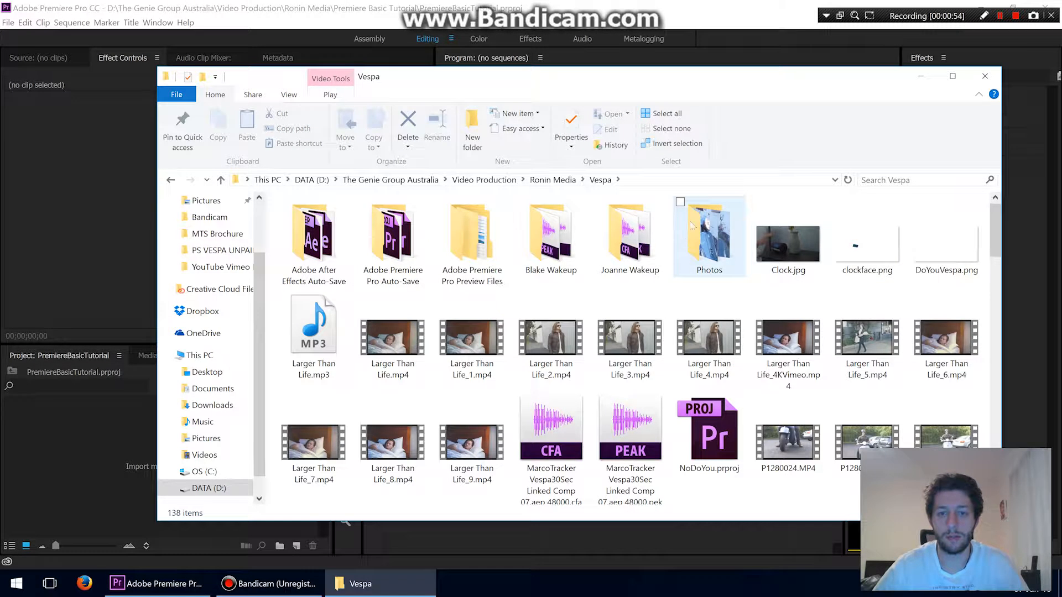
Import the clip P1280048.MP4 from the Vespa folder into the PremiereBasicTutorial project.
left_click(677, 87)
scroll(685, 293, "down", 6)
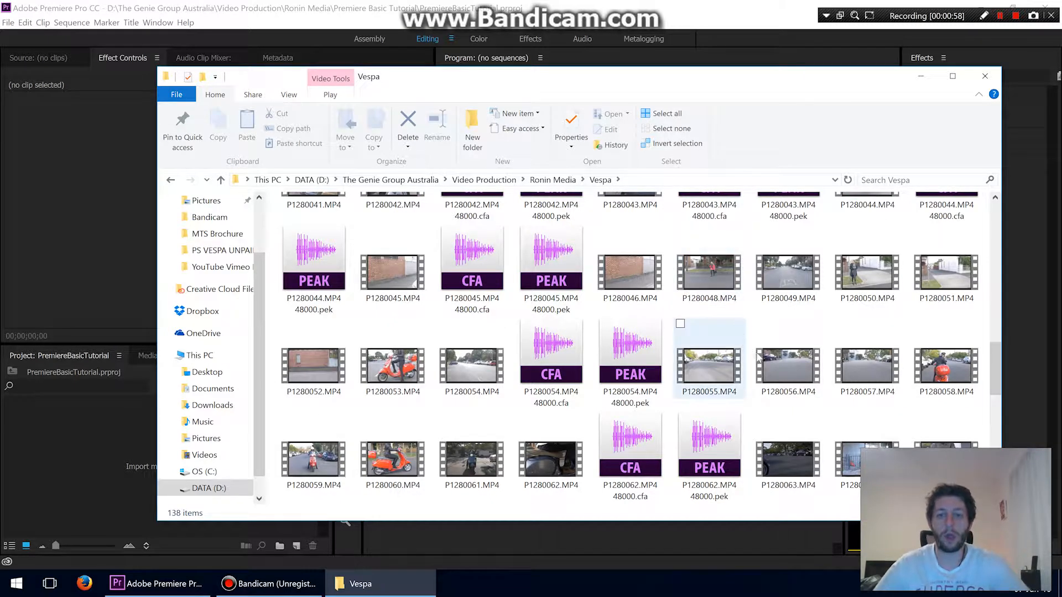
scroll(757, 348, "down", 4)
scroll(759, 352, "up", 3)
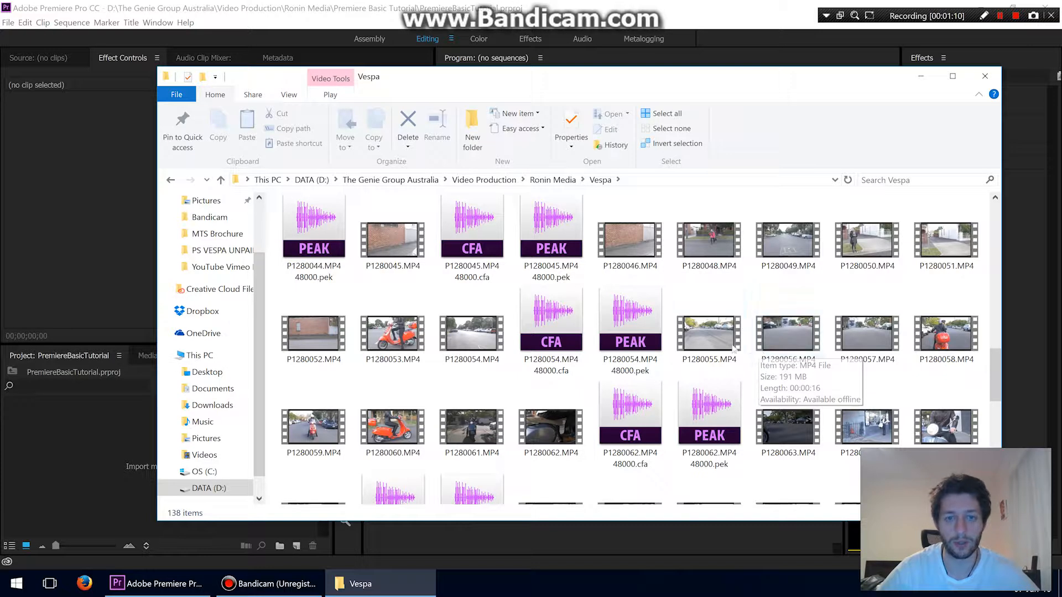
left_click_drag(696, 89, 704, 86)
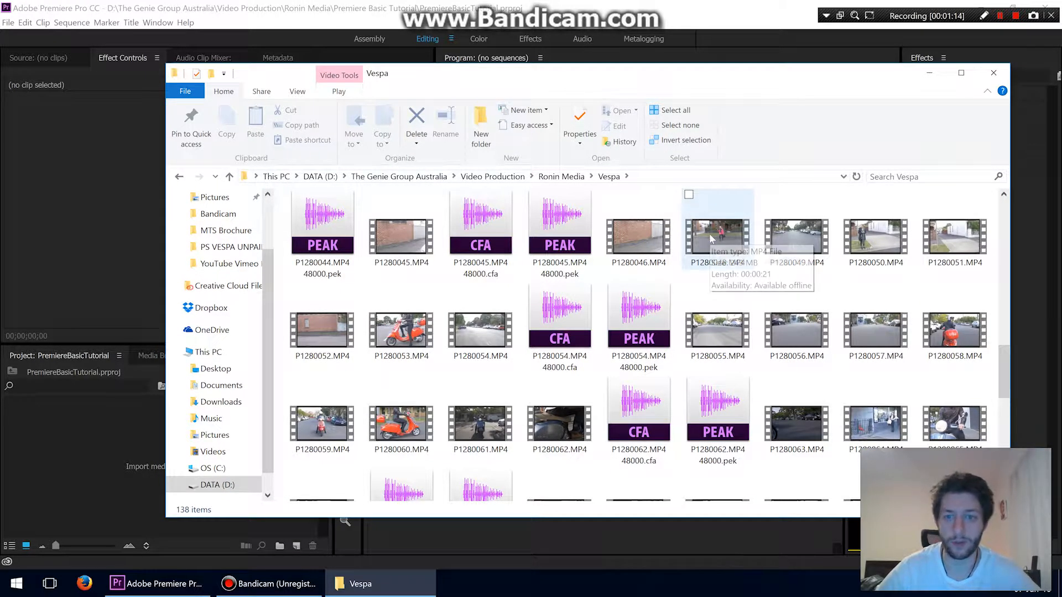
left_click(722, 248)
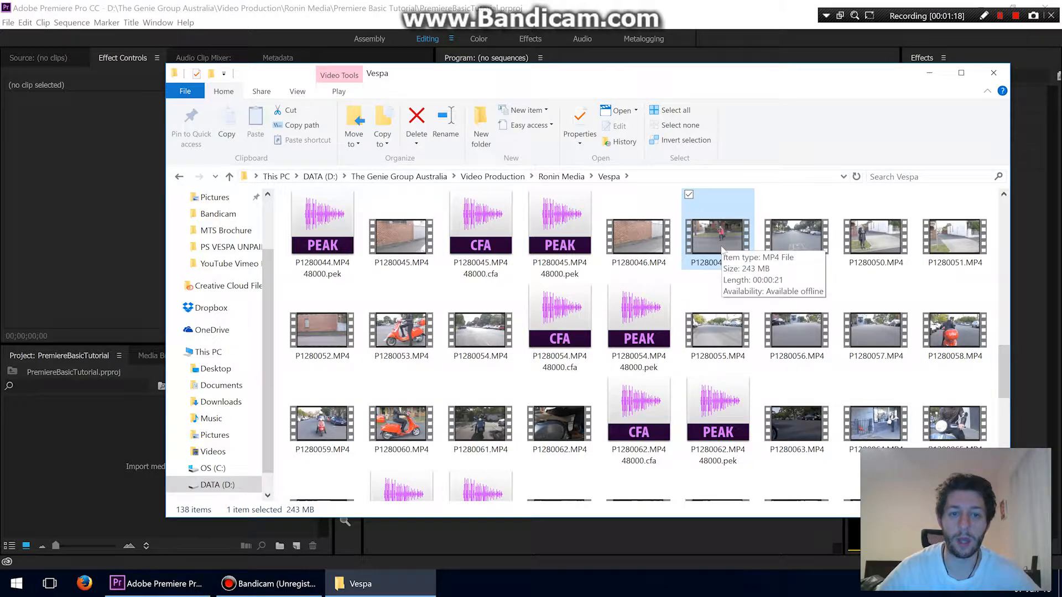
left_click(124, 415)
left_click(165, 355)
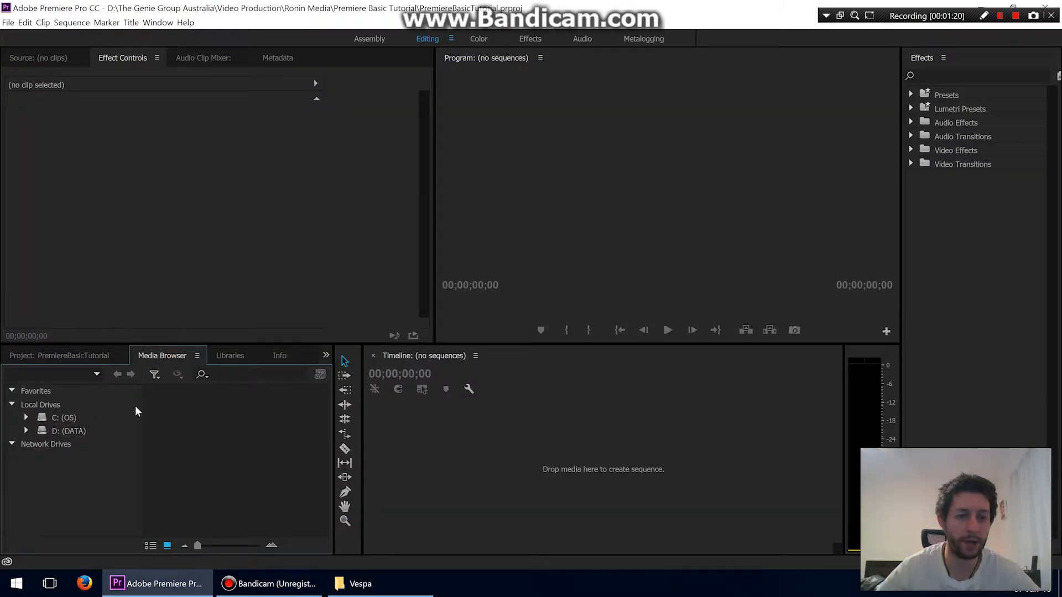
left_click(77, 355)
left_click(340, 582)
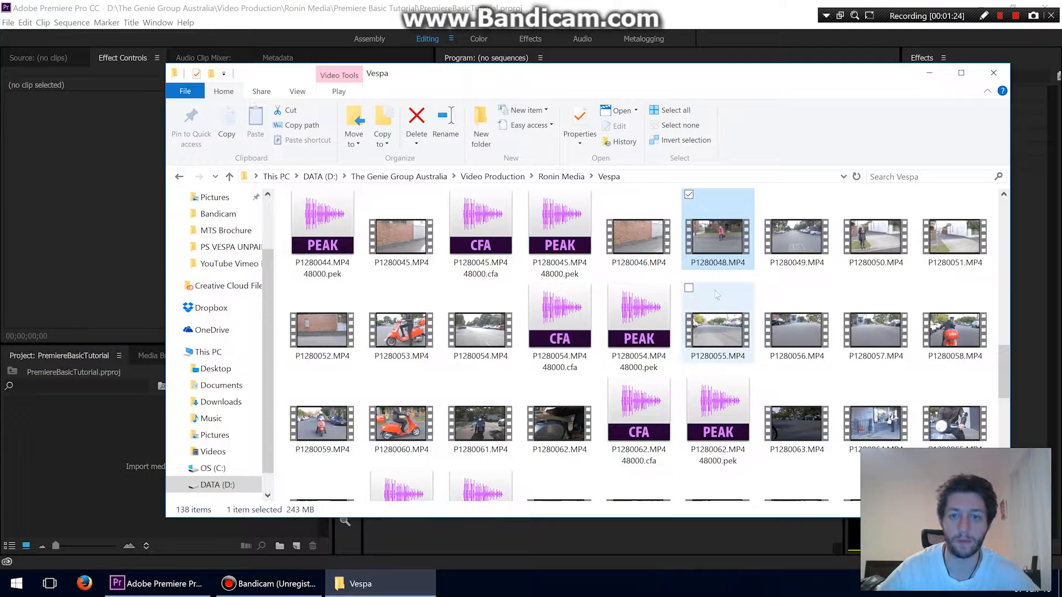
left_click_drag(719, 243, 116, 459)
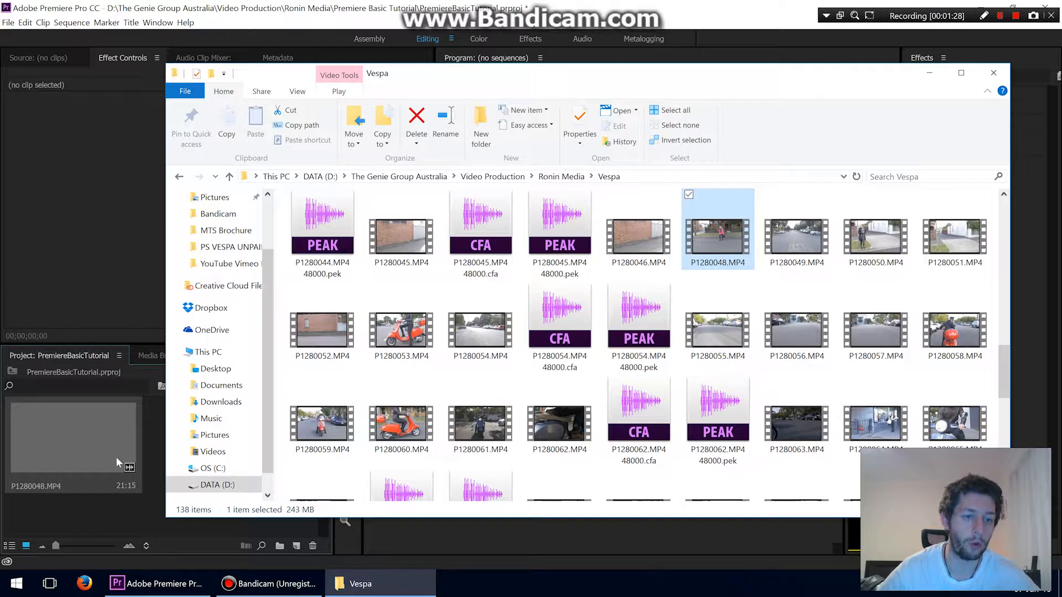
left_click(146, 453)
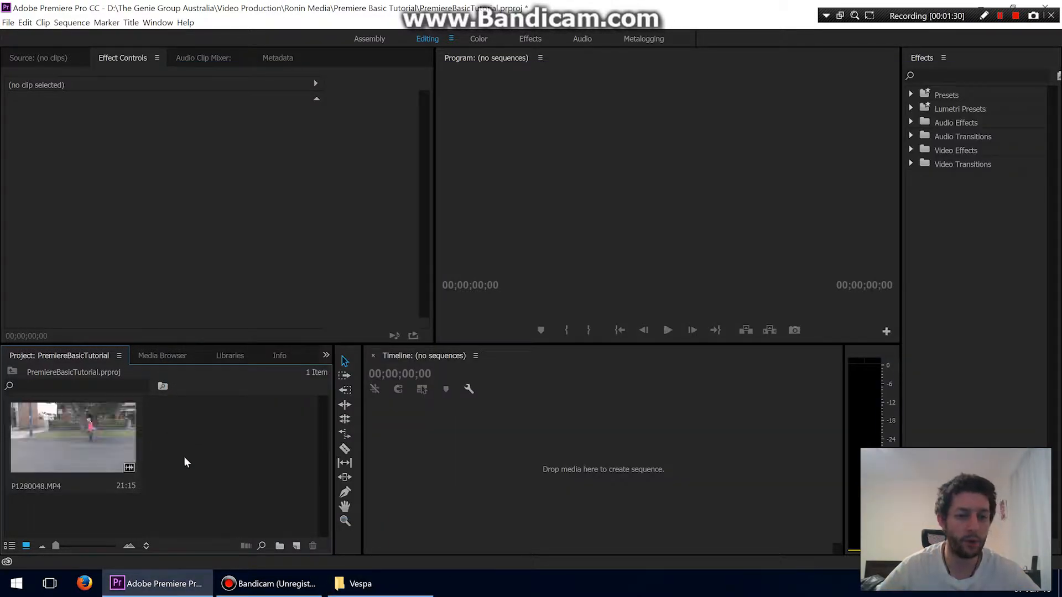
Create a new bin in the project and keep its default name.
left_click(296, 546)
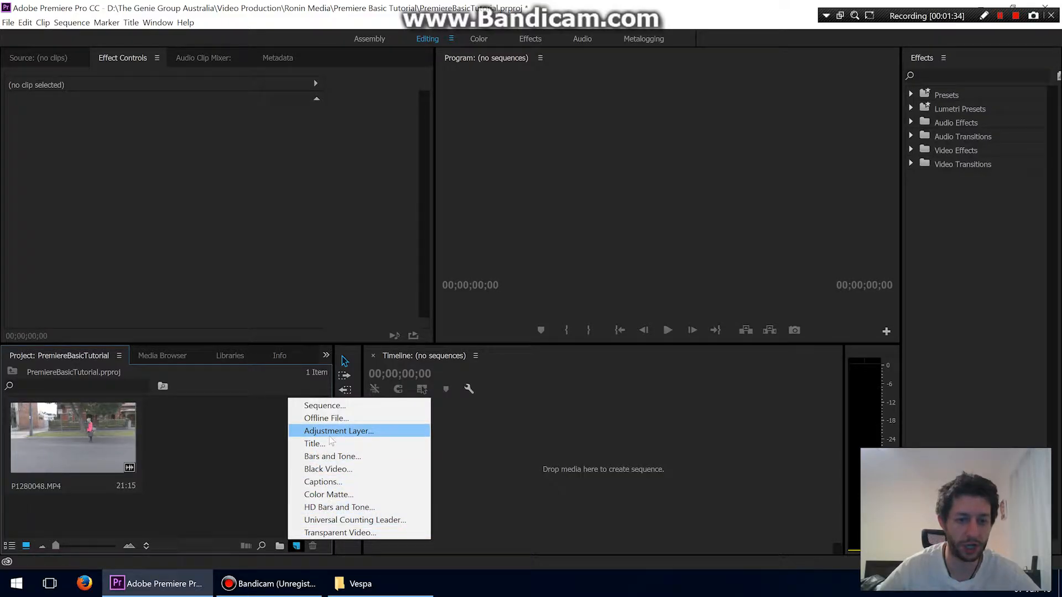
left_click(244, 459)
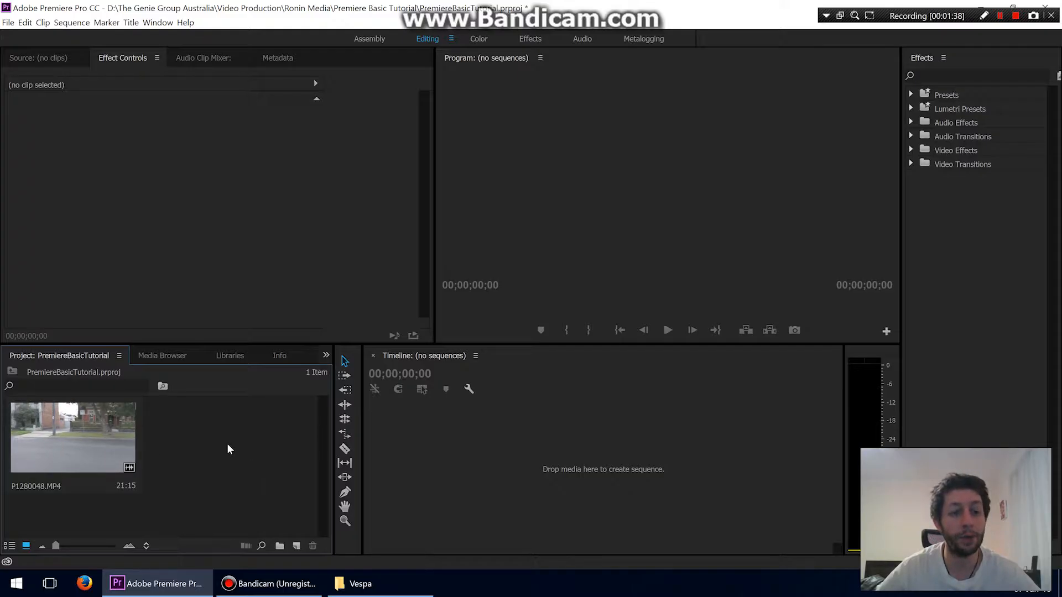
right_click(277, 506)
left_click(261, 498)
left_click(297, 545)
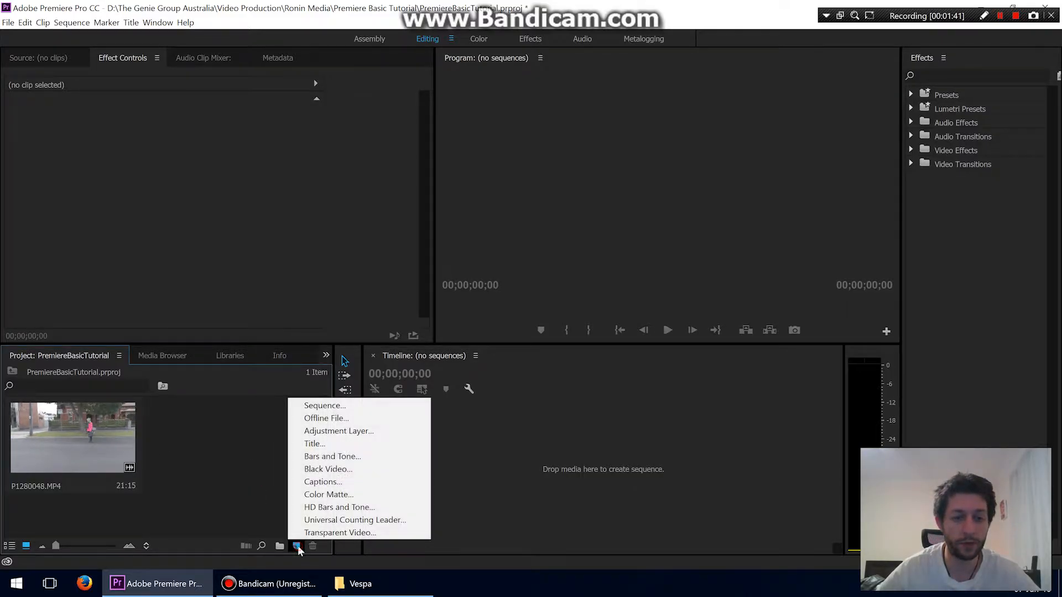
right_click(236, 469)
left_click(263, 492)
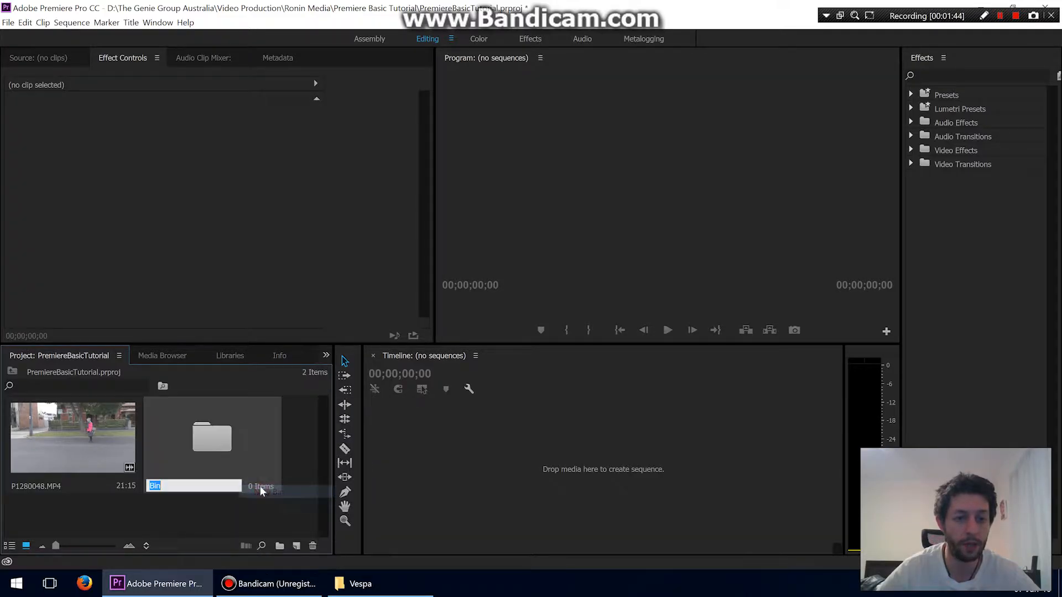
left_click(235, 505)
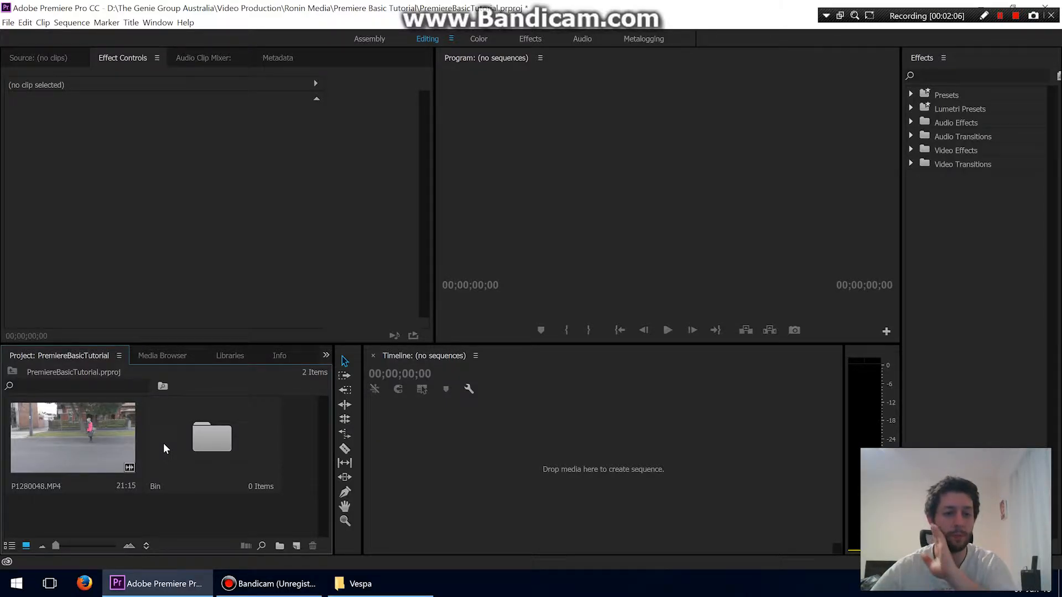
Create a sequence from P1280048.MP4 and delete the clip from its timeline.
left_click(88, 436)
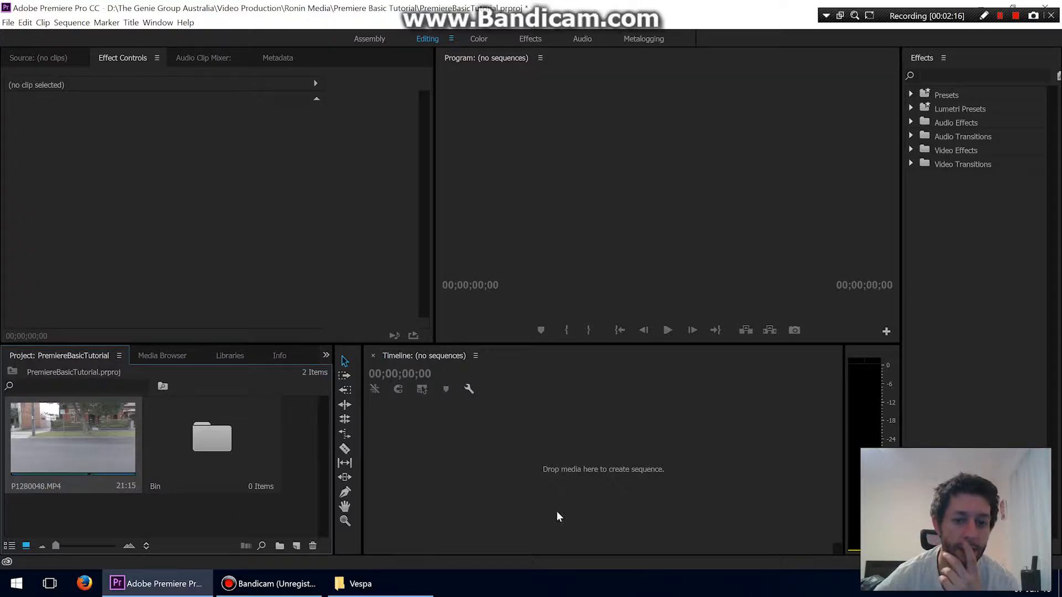
left_click_drag(72, 432, 444, 469)
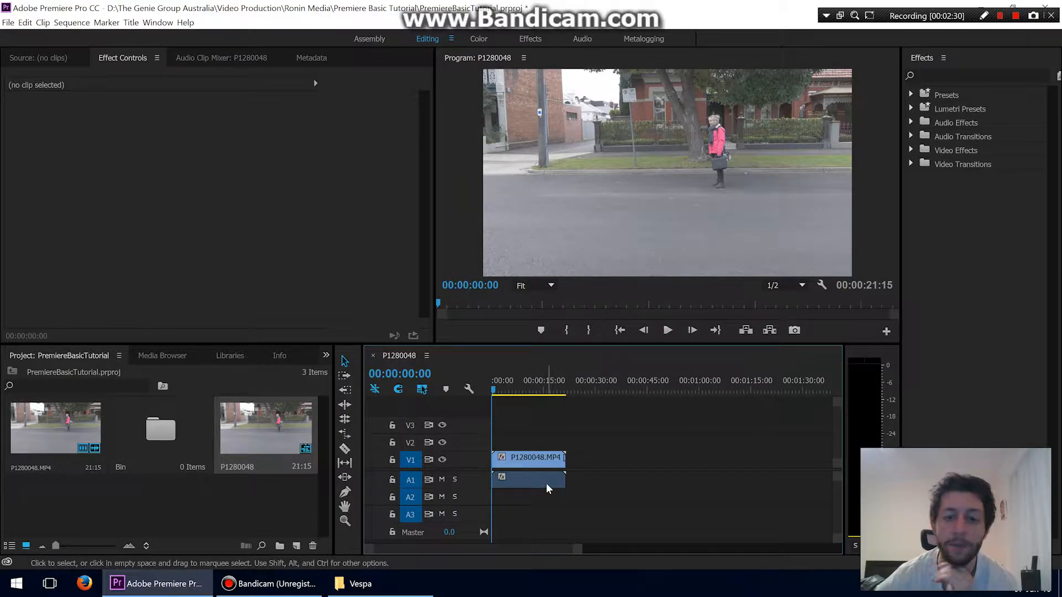
left_click(522, 459)
key("Delete")
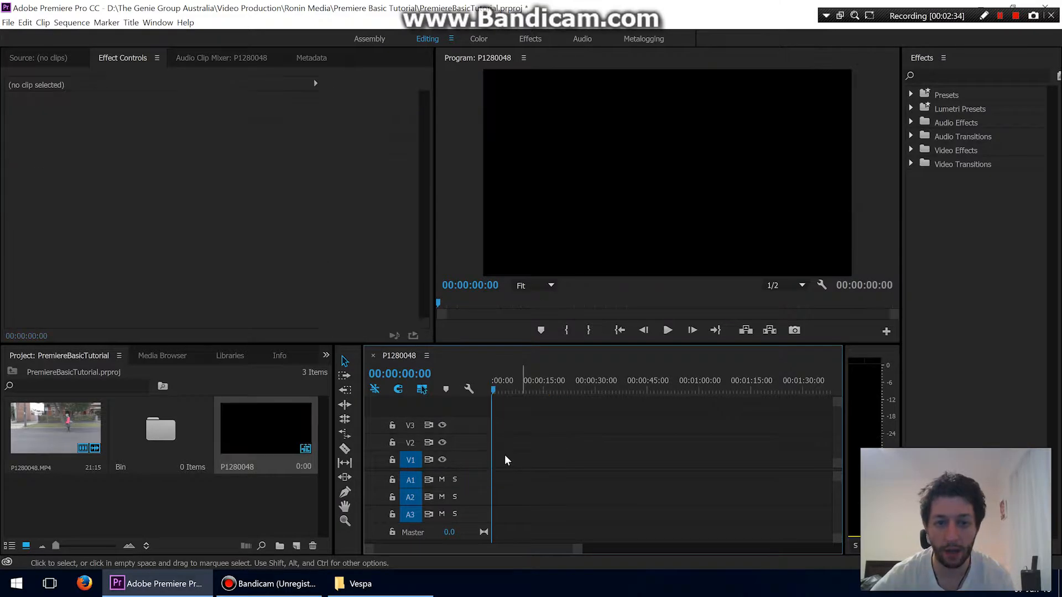
Preview P1280048.MP4 at 00:00:05:15 in the Source monitor and place the clip at the start of tracks V1 and A1.
left_click(55, 435)
double_click(55, 435)
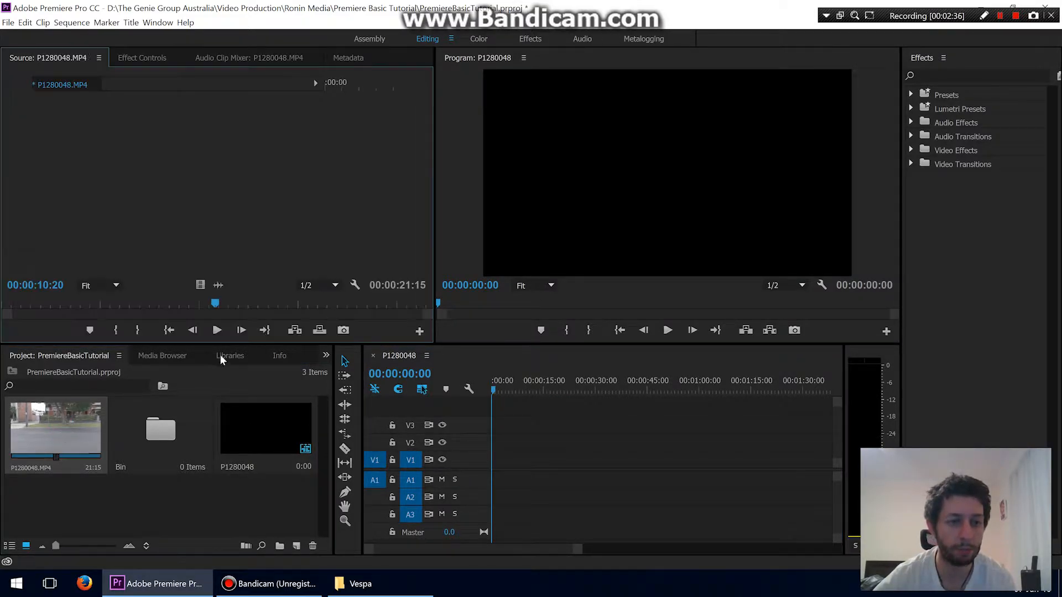
left_click(146, 305)
left_click(112, 305)
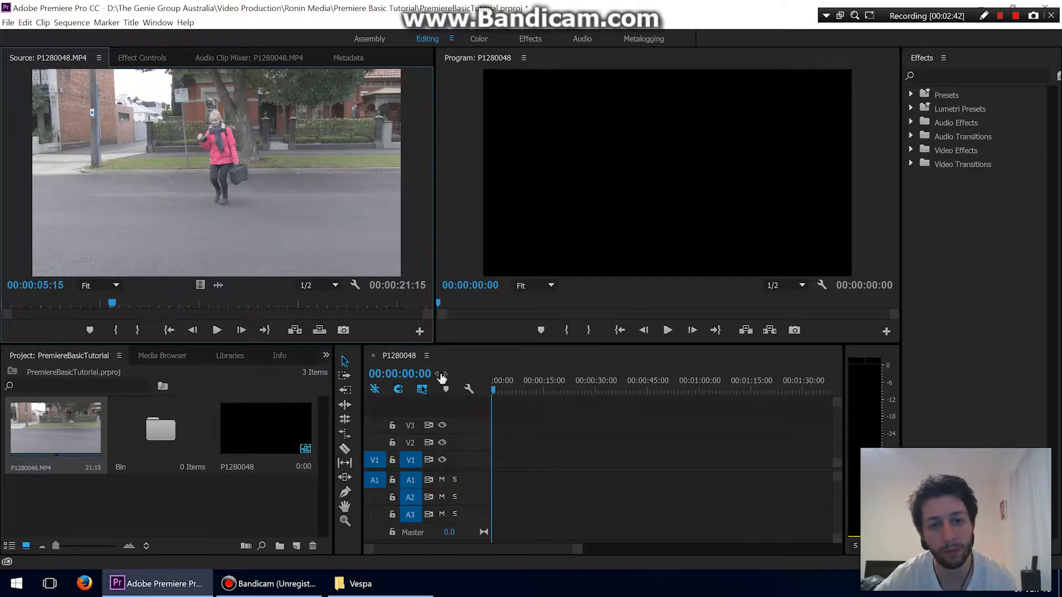
left_click(87, 434)
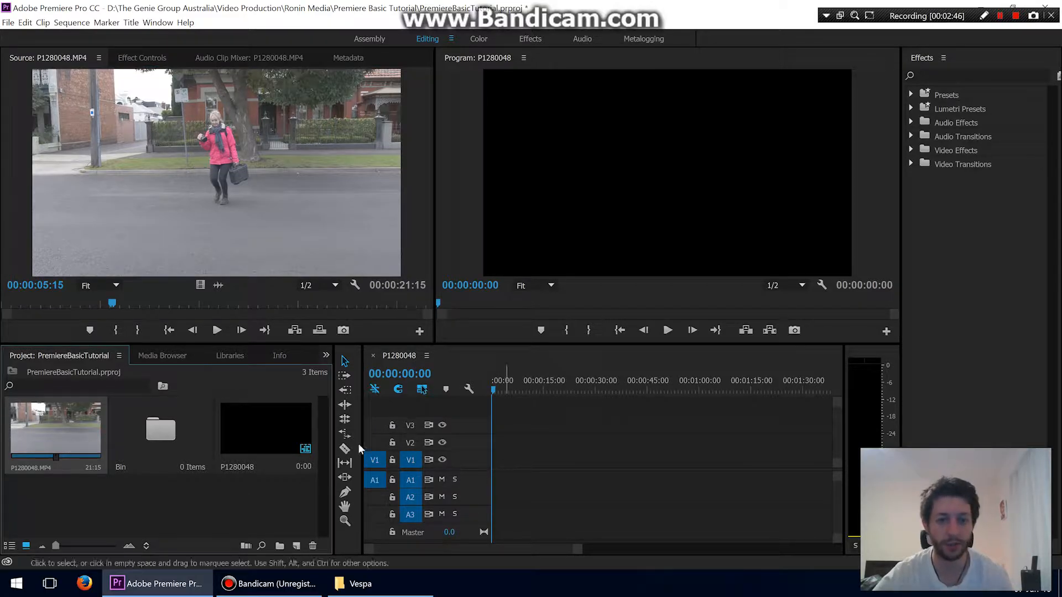
left_click_drag(76, 430, 482, 459)
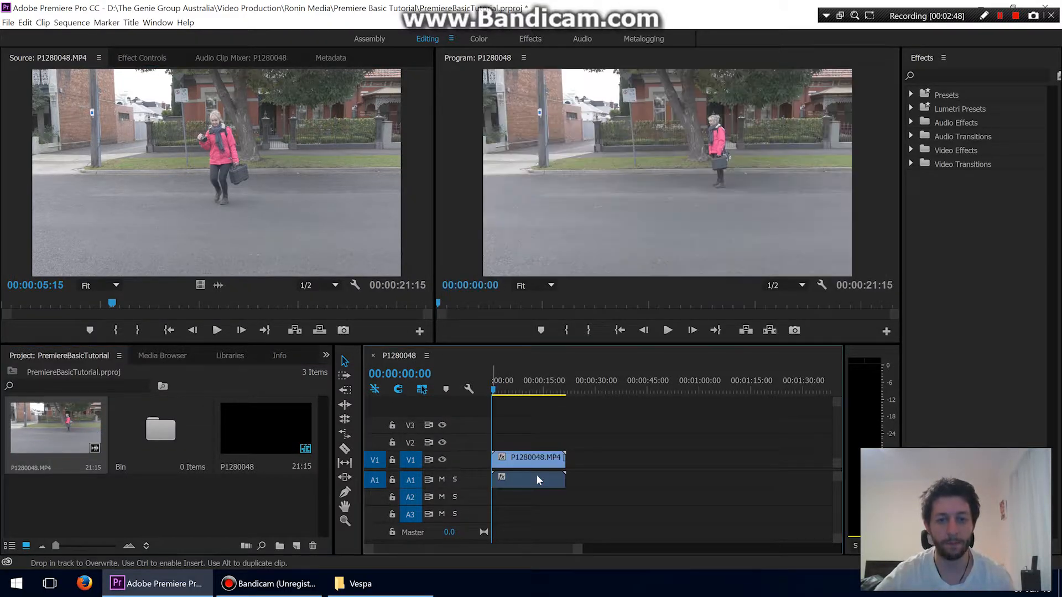
Trim the clip's beginning up to 00:00:05:20 and align the shortened clip with the start of the sequence.
mouse_move(495, 390)
left_mouse_down()
mouse_move(568, 396)
mouse_move(501, 395)
mouse_move(513, 390)
left_mouse_up()
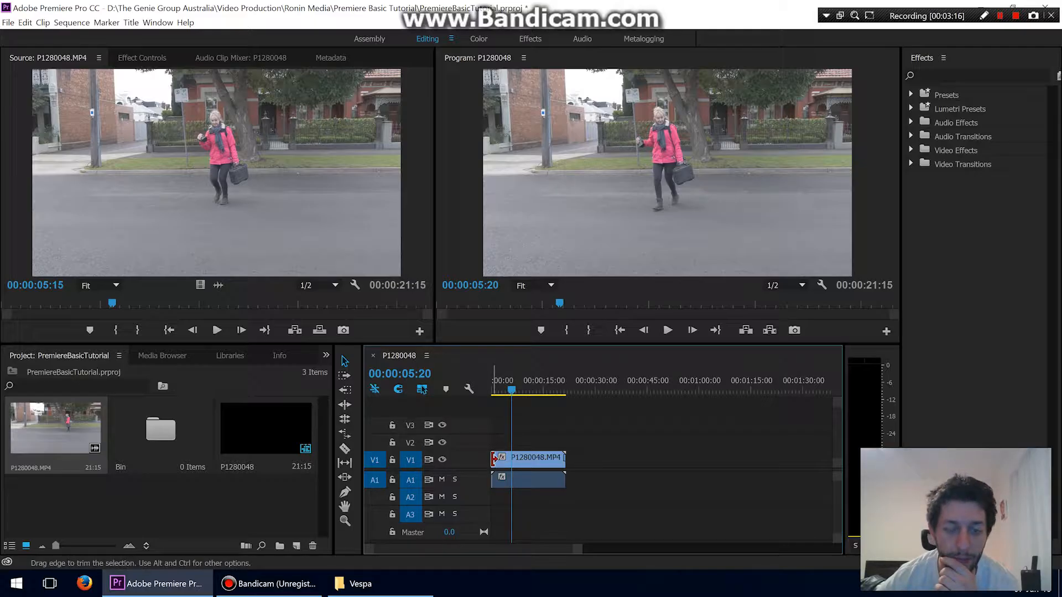
mouse_move(494, 459)
left_mouse_down()
mouse_move(512, 458)
mouse_move(491, 459)
left_mouse_up()
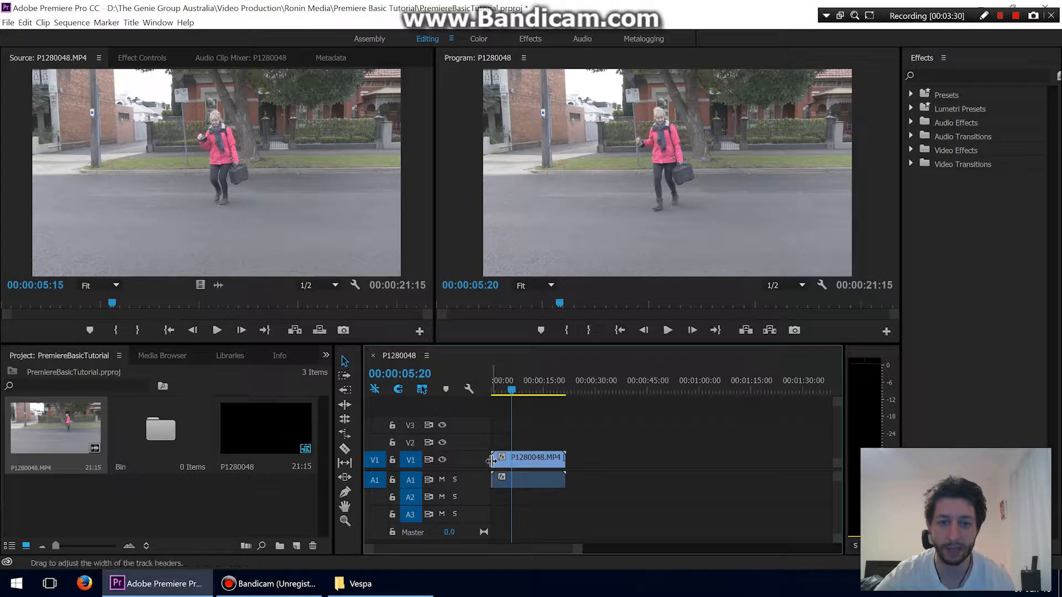
left_click_drag(493, 460, 517, 463)
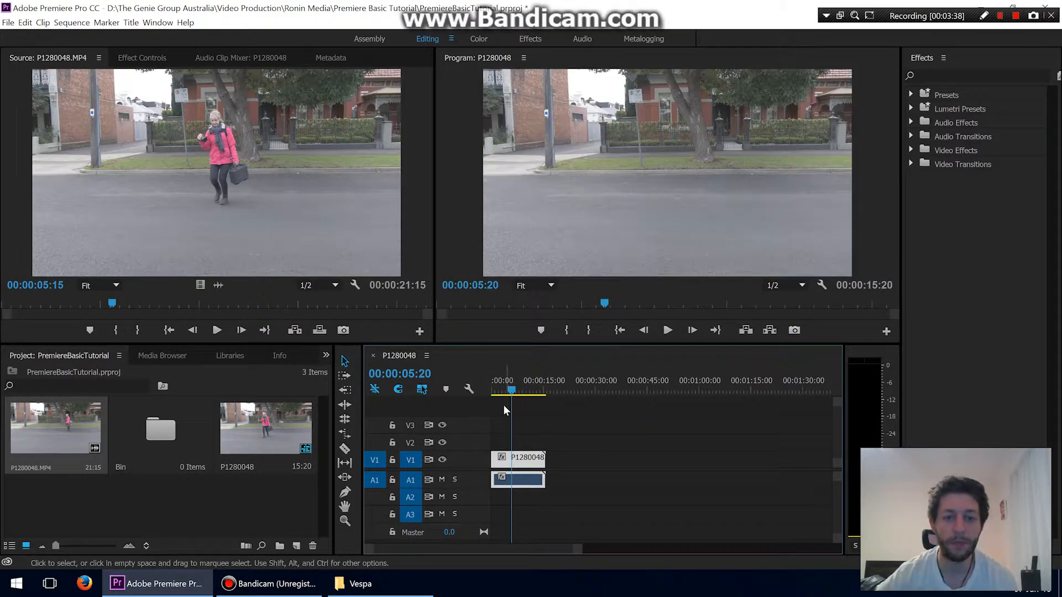
Split the clip on V1 at 00:00:04:00 with the Razor tool and return to the Selection tool.
mouse_move(511, 394)
left_mouse_down()
mouse_move(485, 389)
mouse_move(506, 390)
left_mouse_up()
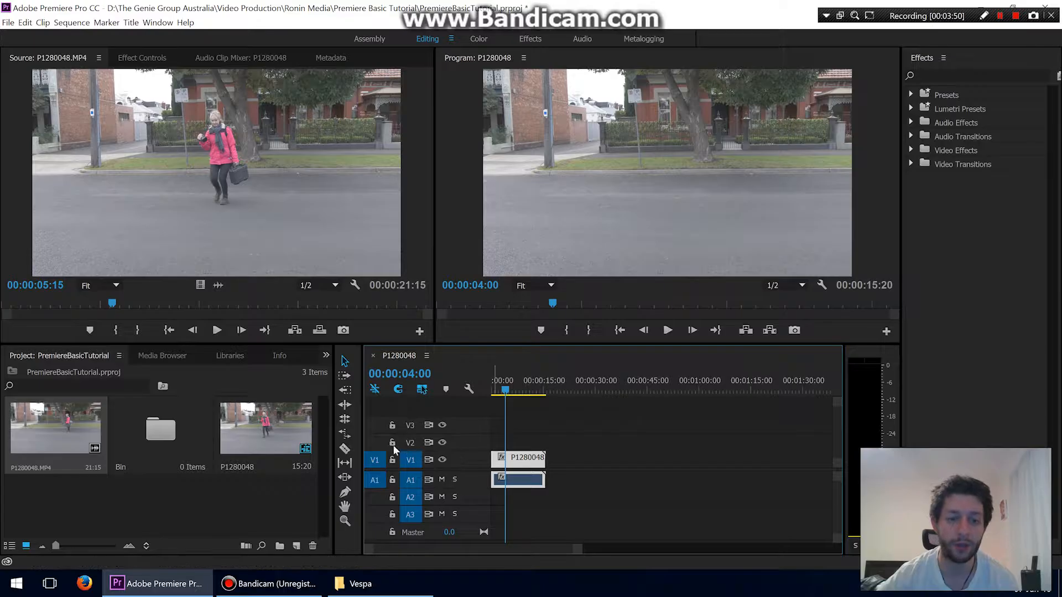
left_click(344, 449)
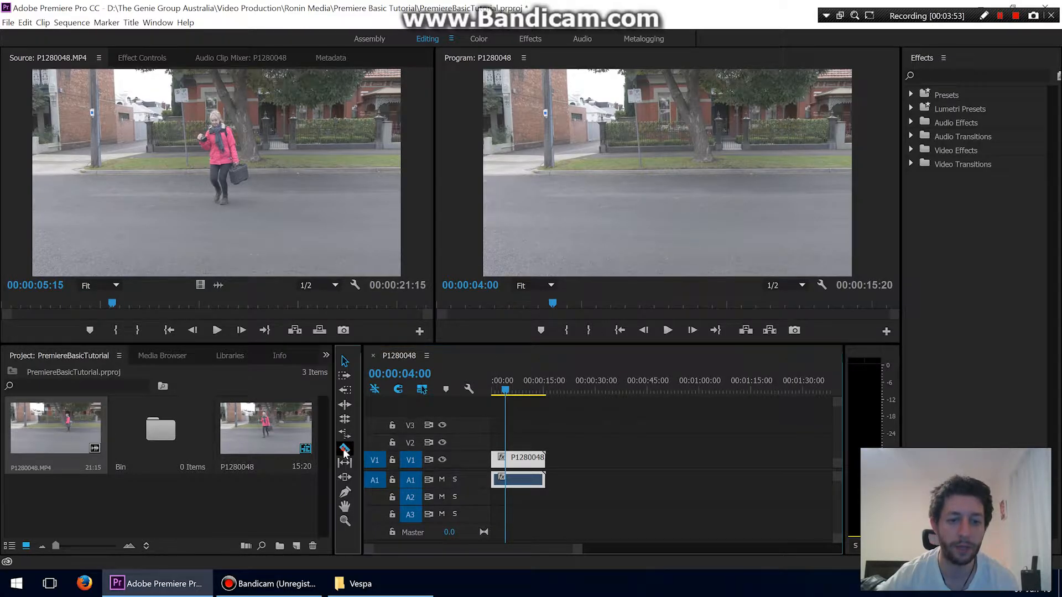
left_click(507, 457)
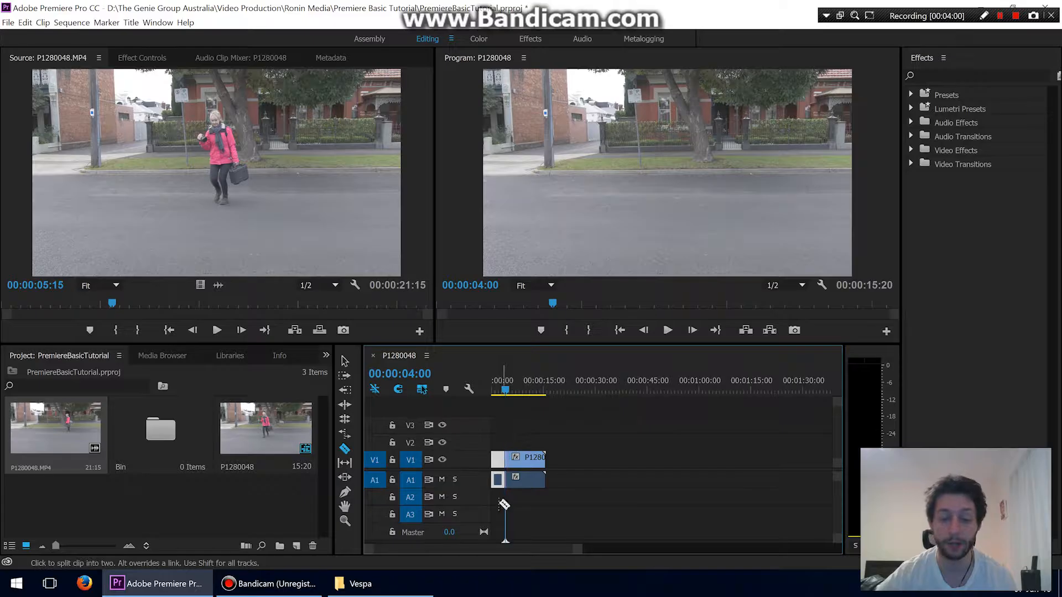
left_click(346, 362)
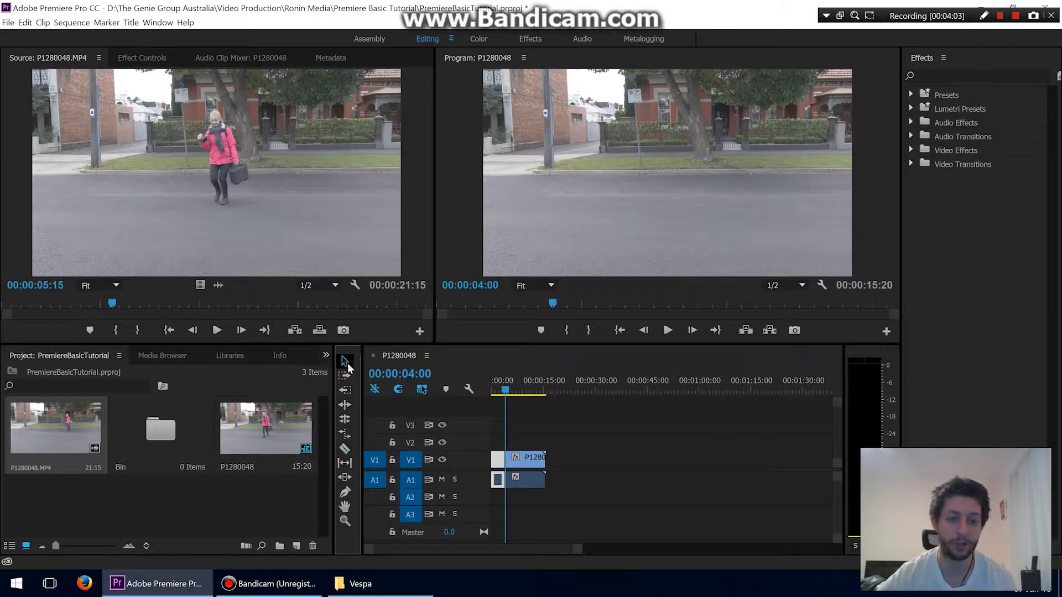
Delete the second piece of the split P1280048.MP4 clip and check the remaining piece at 00:00:02:10.
left_click(524, 460)
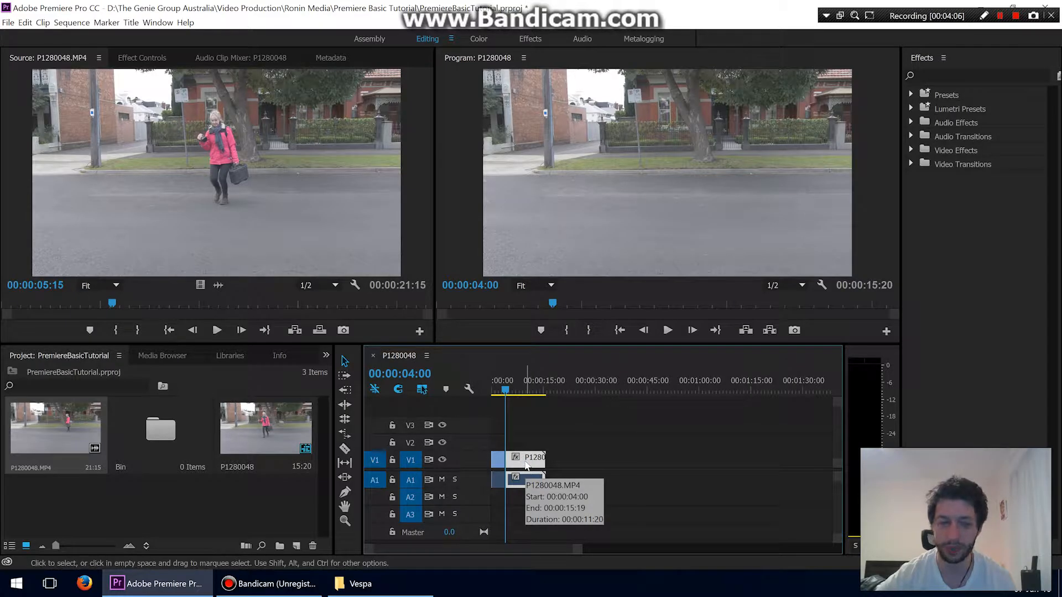
key("Delete")
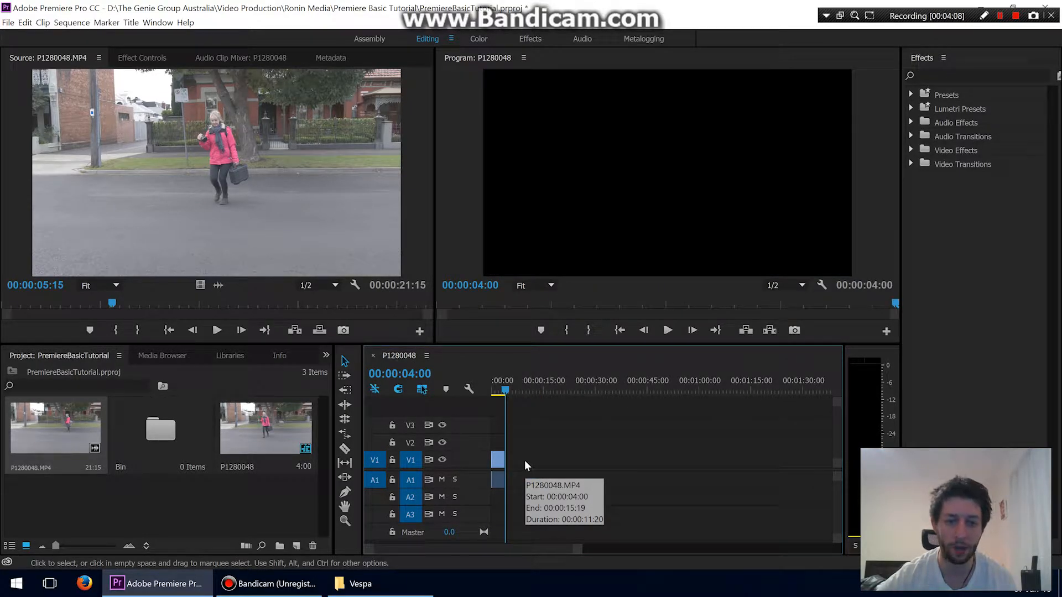
left_click_drag(507, 390, 500, 391)
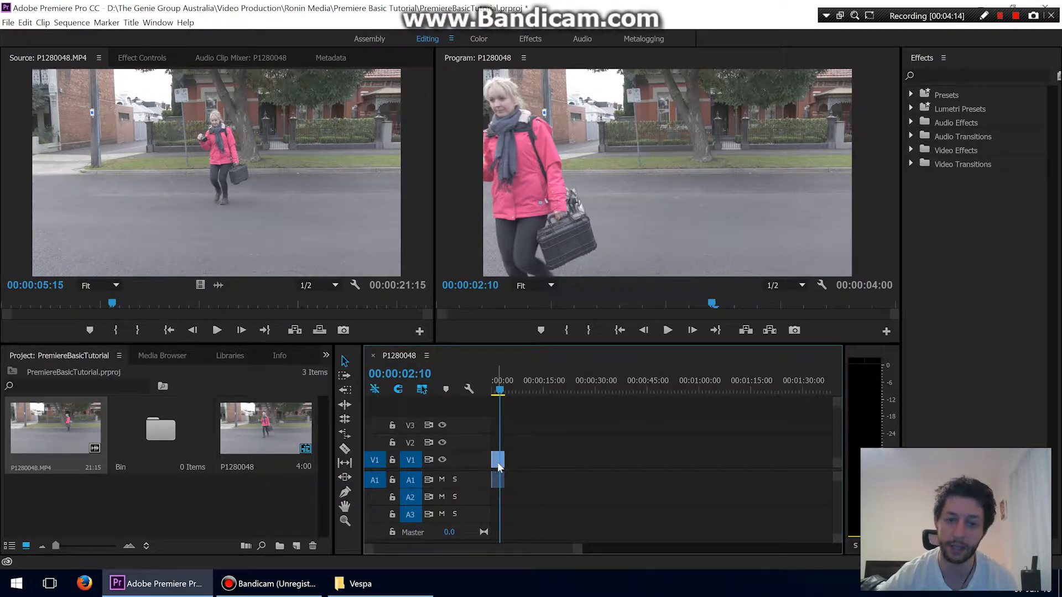
Extend P1280048.MP4 back to its full 00:00:21:15 length from the start of the sequence.
mouse_move(502, 460)
left_mouse_down()
mouse_move(601, 459)
mouse_move(499, 459)
left_mouse_up()
left_click_drag(565, 464, 514, 462)
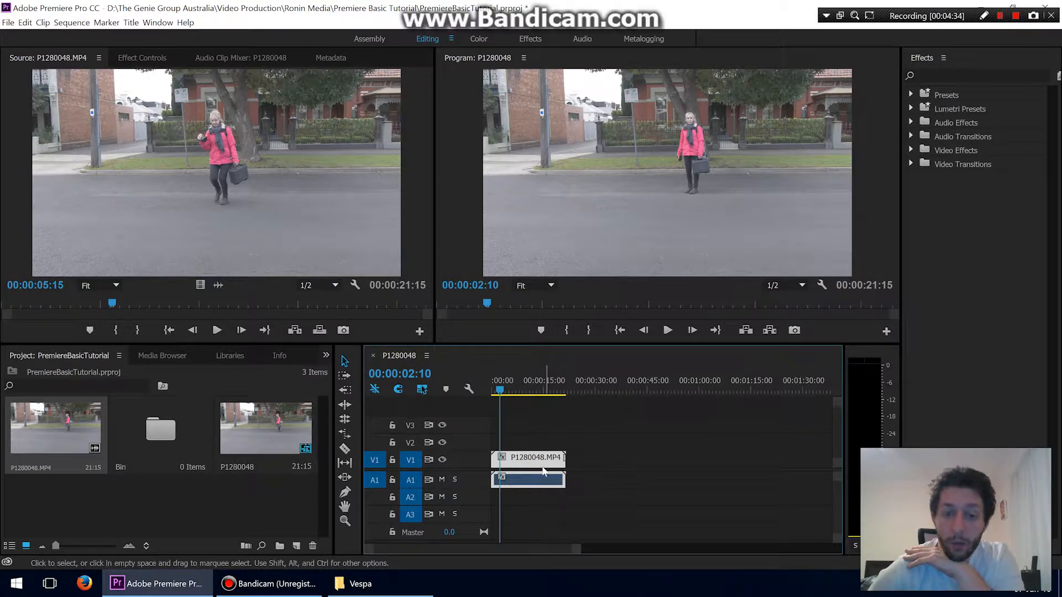
left_click_drag(550, 467, 523, 469)
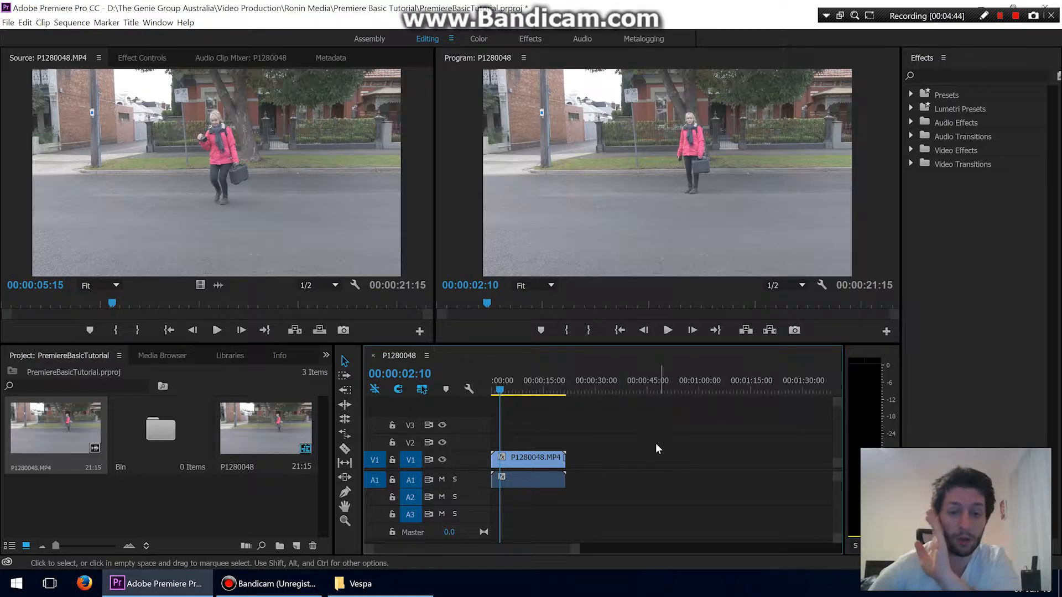
Unlink the video and audio of P1280048.MP4 in the timeline.
left_click(542, 466)
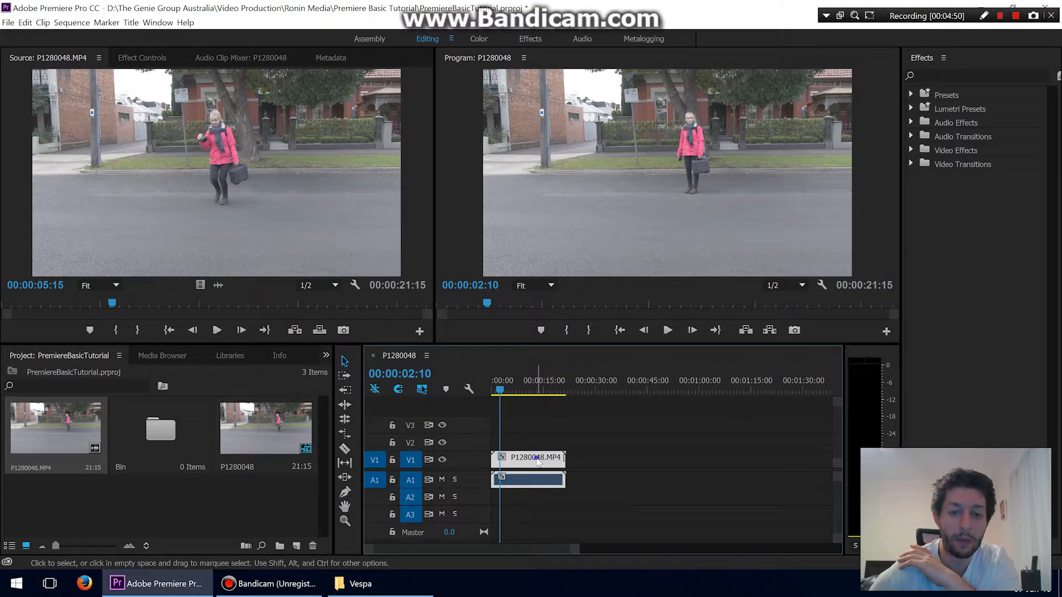
right_click(537, 460)
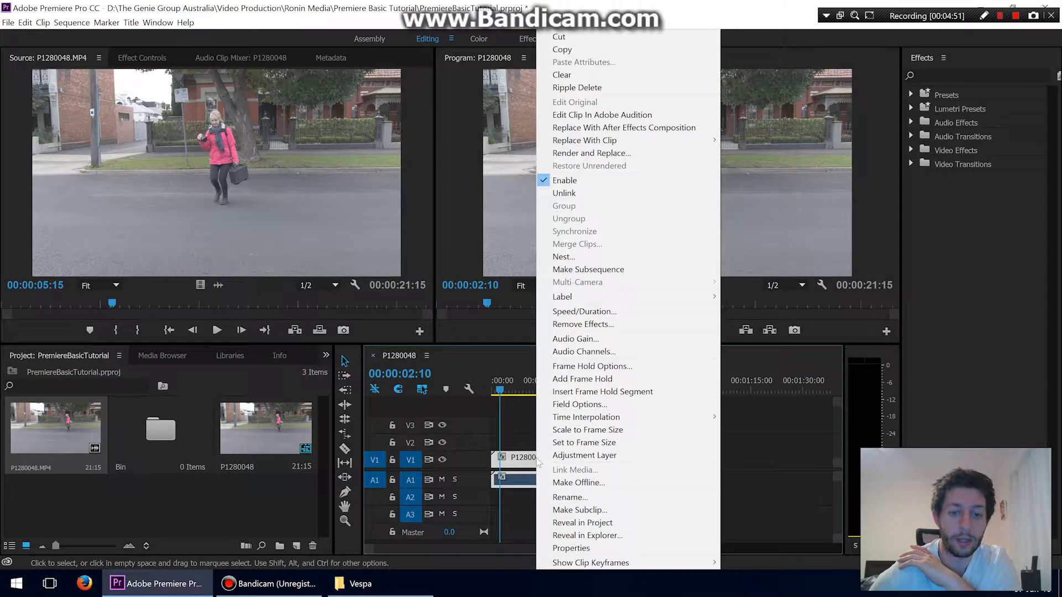
left_click(600, 195)
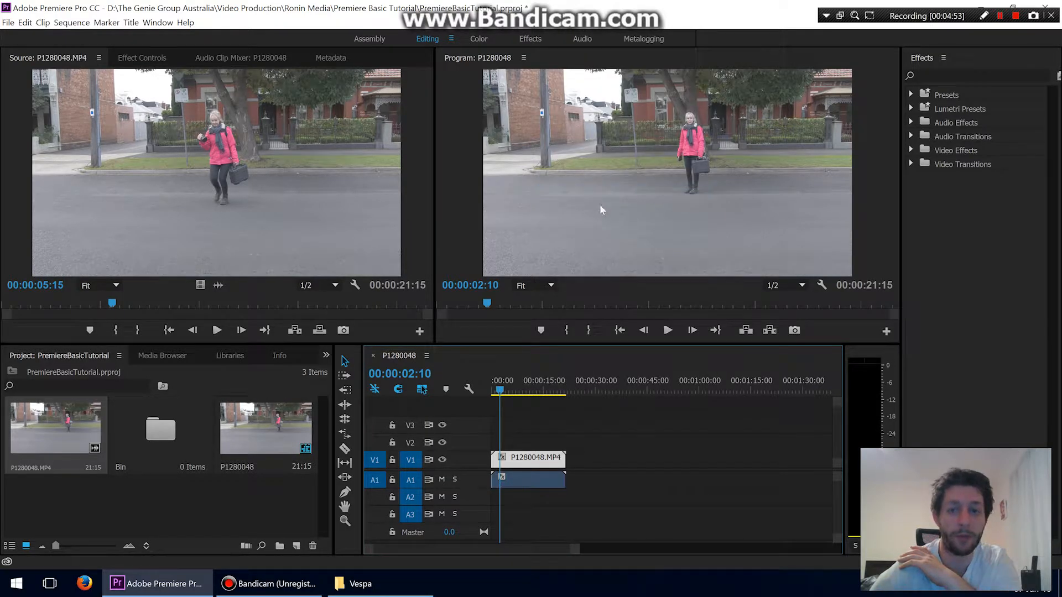
Select the unlinked video and audio of P1280048.MP4 separately and remove the audio from A1.
left_click(546, 459)
left_click(546, 475)
left_click(544, 463)
left_click(542, 475)
left_click_drag(541, 481, 604, 481)
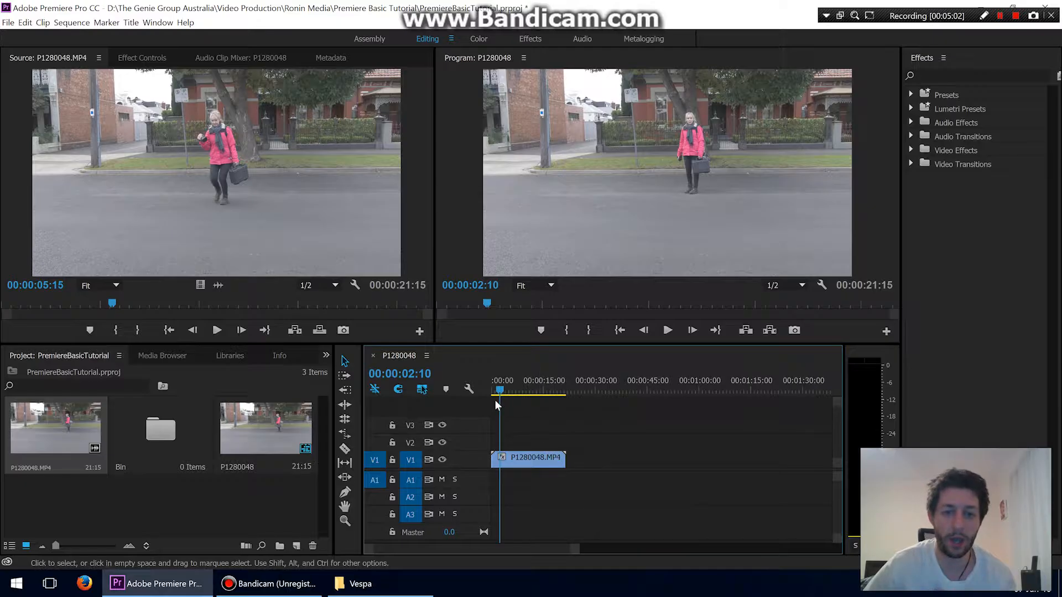
Play the sequence from its start to check P1280048.MP4 without its audio.
left_click_drag(500, 392, 490, 391)
key("space")
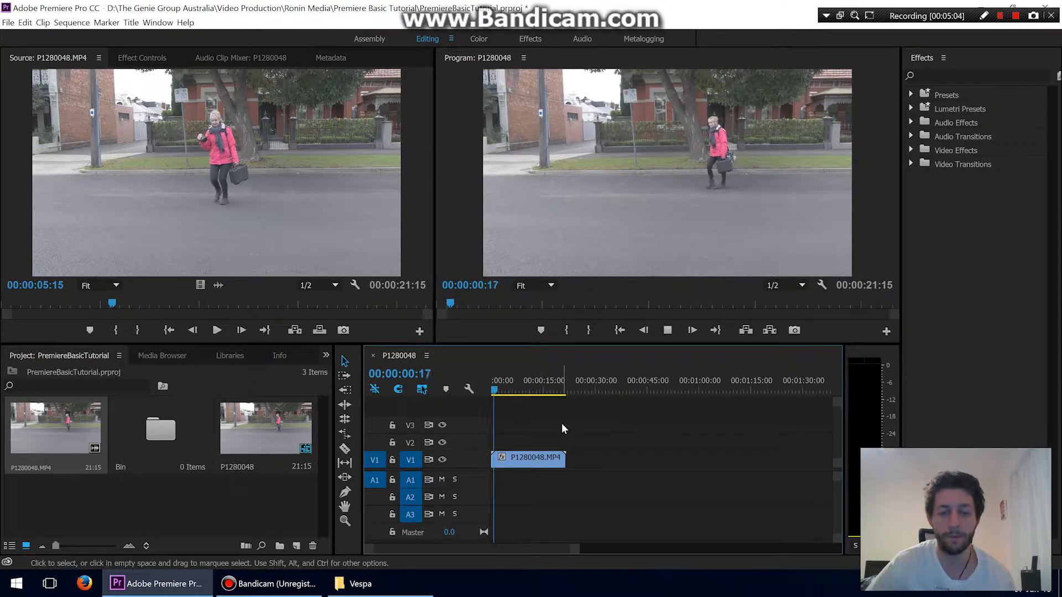
key("space")
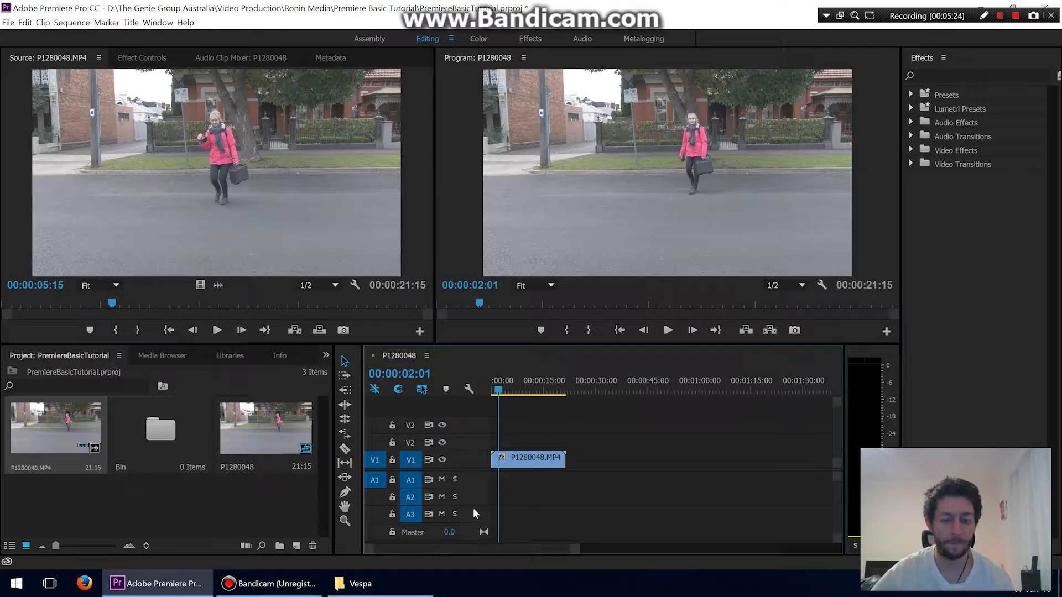
Import P1280055.MP4 from the Vespa folder and place it directly after P1280048.MP4 in the sequence.
left_click(390, 582)
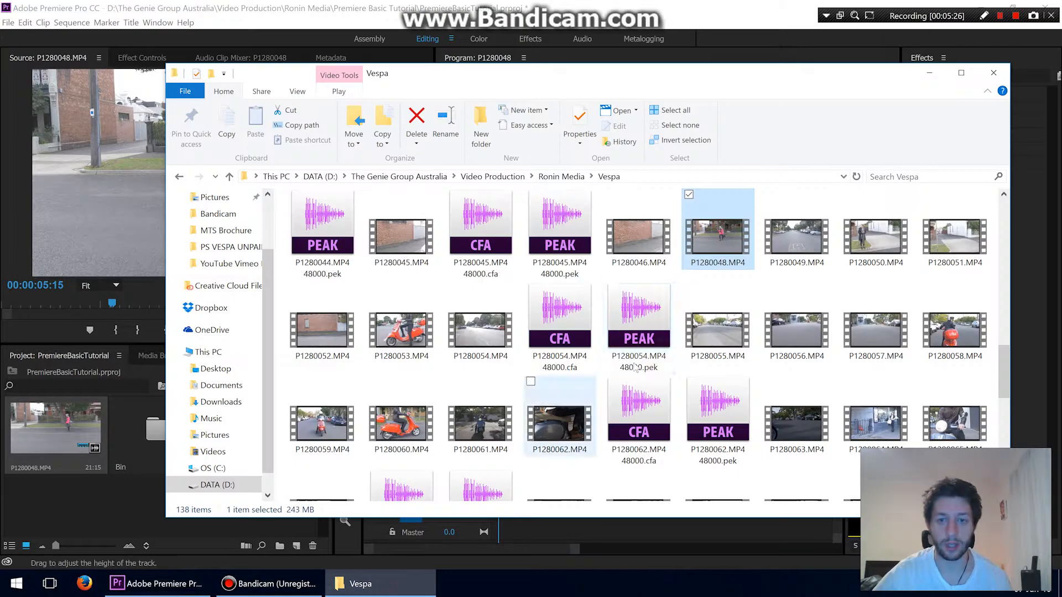
left_click_drag(735, 330, 134, 514)
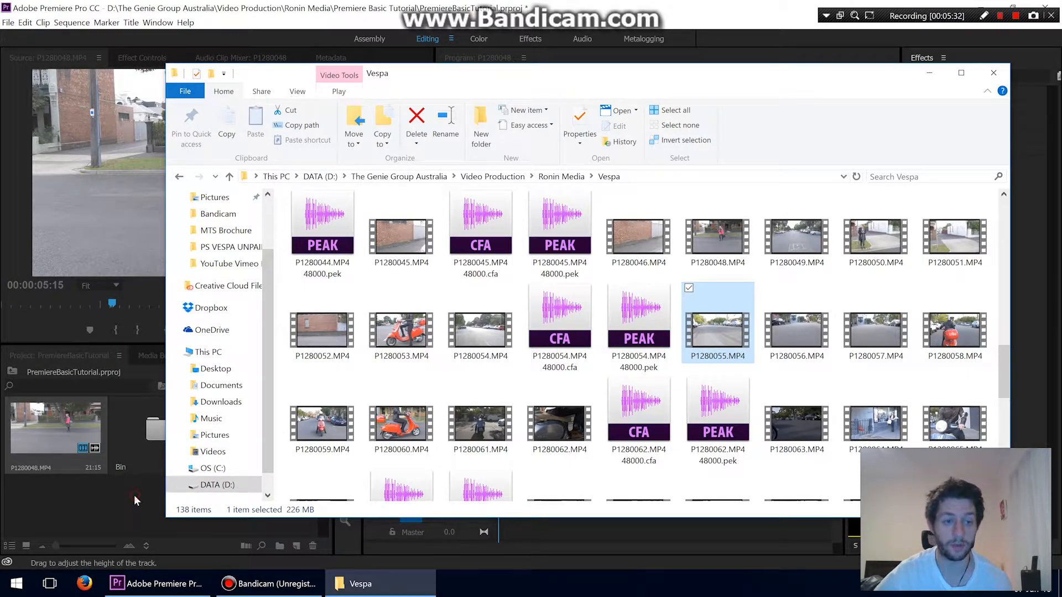
left_click(134, 495)
left_click_drag(82, 489, 580, 466)
Unlink the video and audio of P1280055.MP4 in the timeline.
right_click(607, 471)
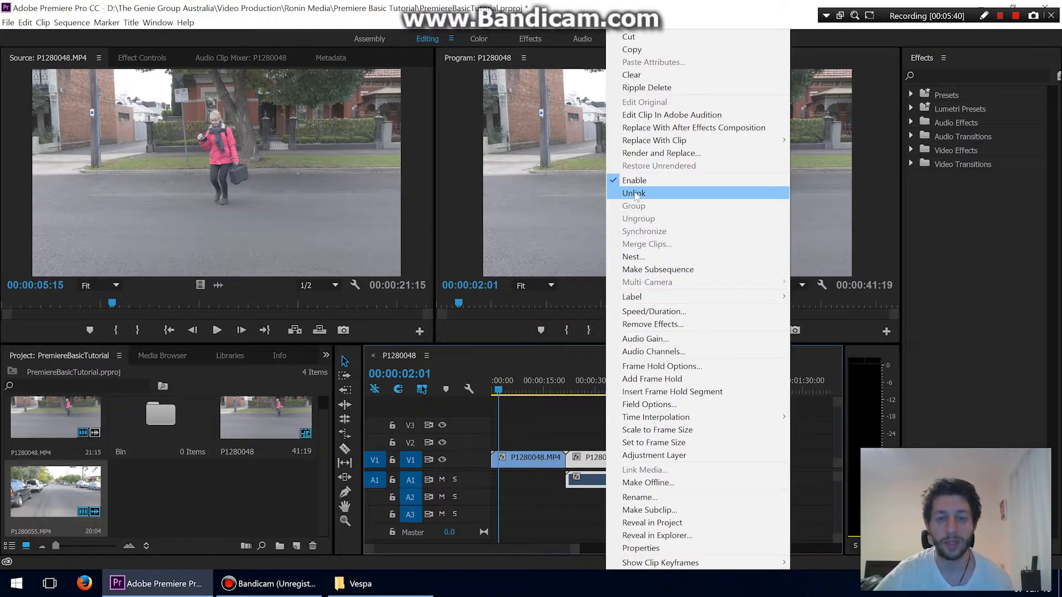
left_click(634, 194)
Try shifting the unlinked audio of P1280055.MP4 ahead of its video on A1, and undo the shift.
left_click_drag(619, 480, 601, 480)
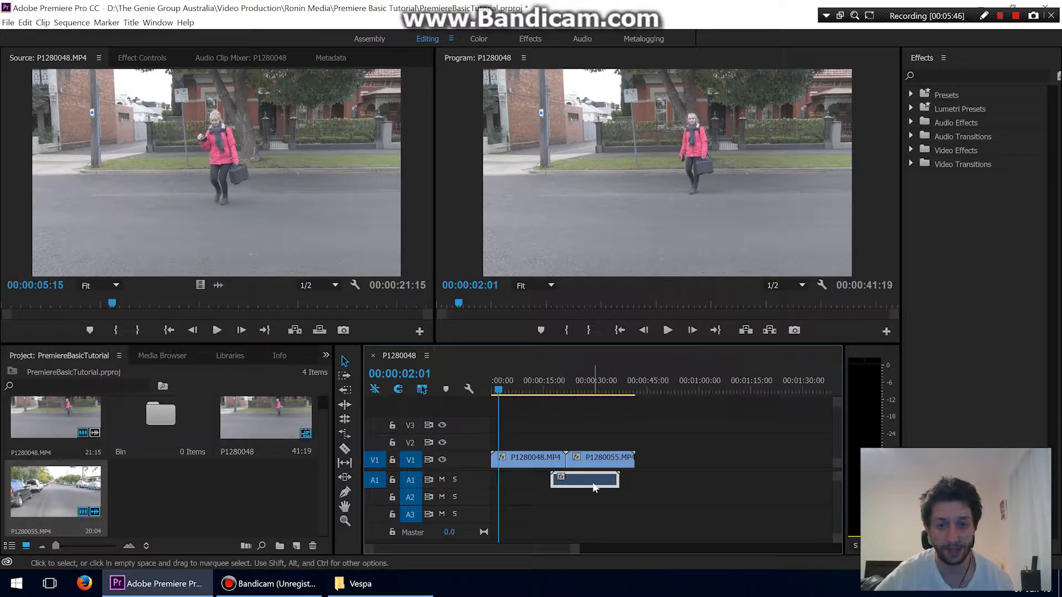
mouse_move(583, 476)
left_mouse_down()
mouse_move(598, 478)
mouse_move(589, 486)
left_mouse_up()
left_click_drag(569, 390, 574, 391)
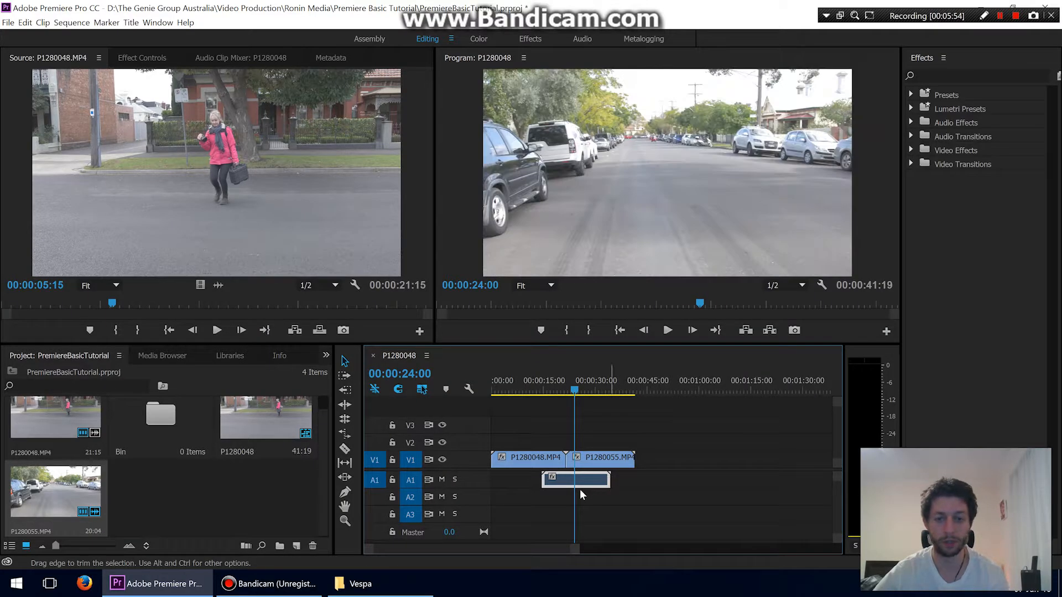
key("ctrl+z")
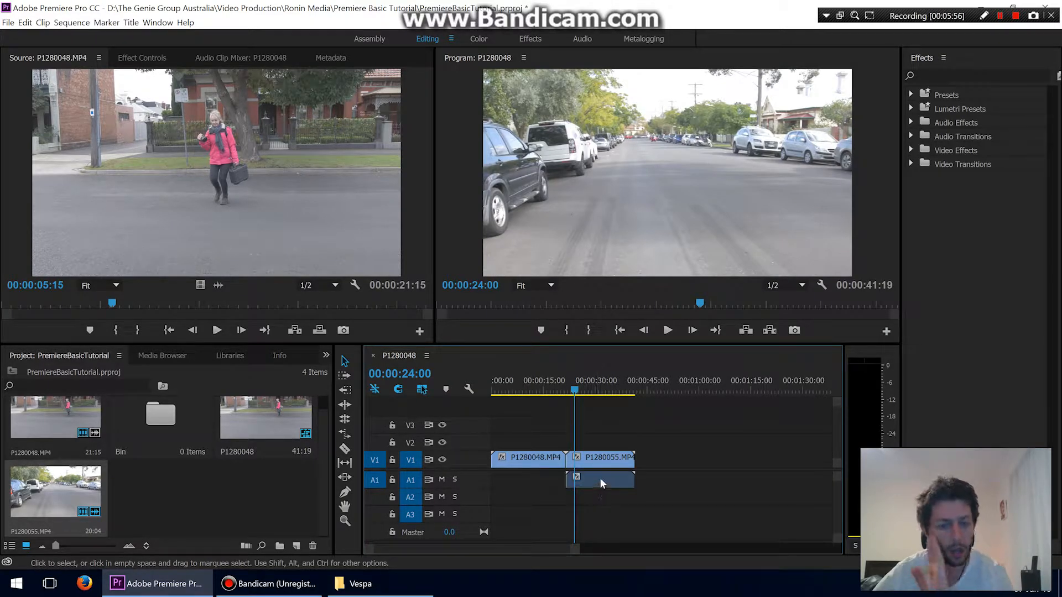
Try trimming the beginning of P1280055.MP4 on V1 with its audio offset on A1, and undo the changes.
left_click(600, 479)
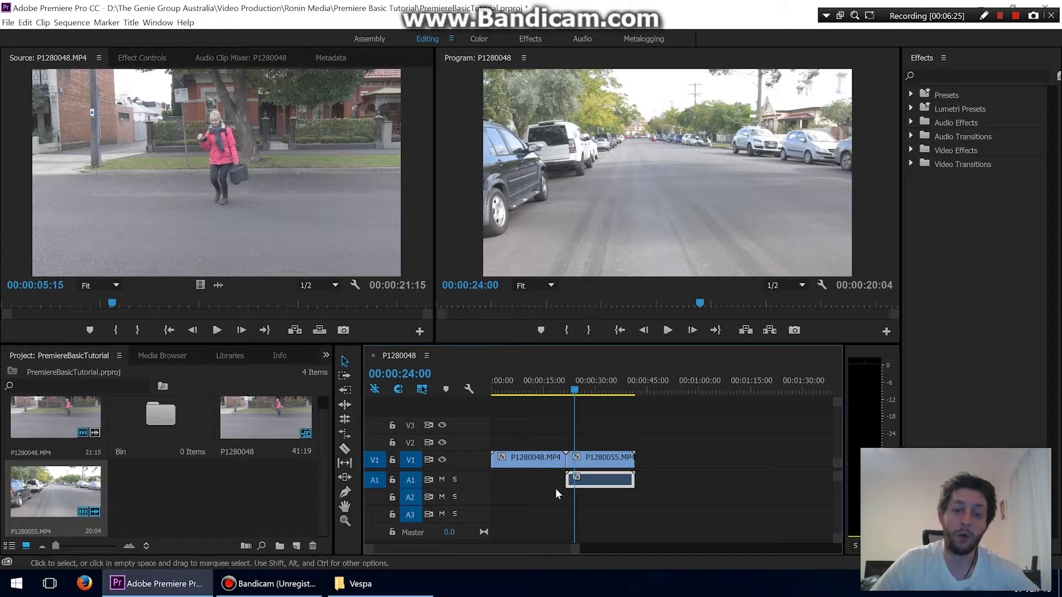
left_click_drag(575, 390, 586, 390)
left_click_drag(566, 457, 598, 466)
left_click_drag(550, 390, 579, 396)
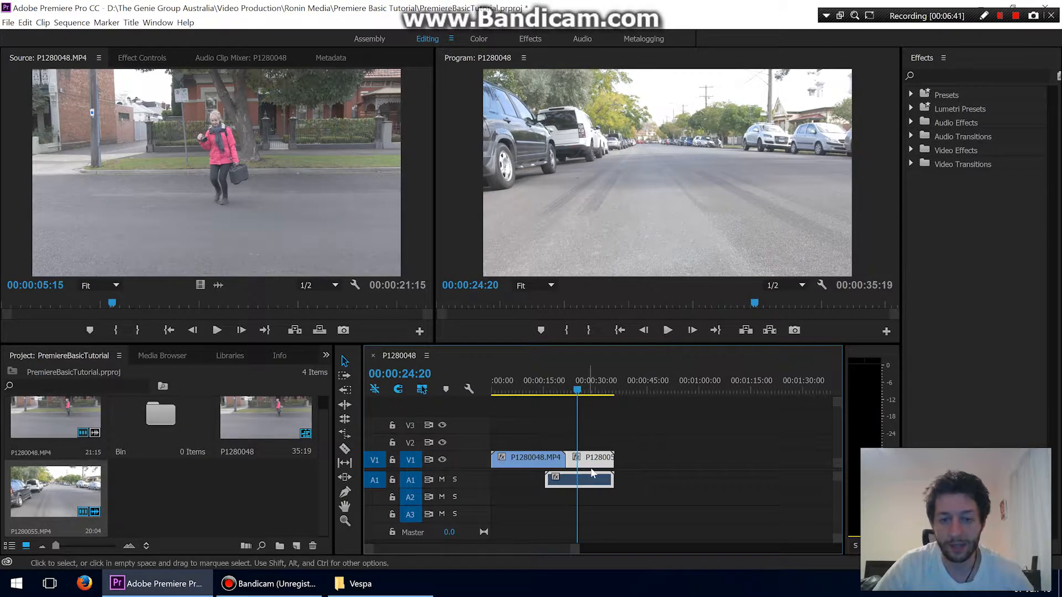
key("ctrl+z")
Slide the P1280055.MP4 audio under the end of P1280048.MP4 once more and undo the move.
left_click_drag(586, 467, 567, 485)
left_click(591, 487)
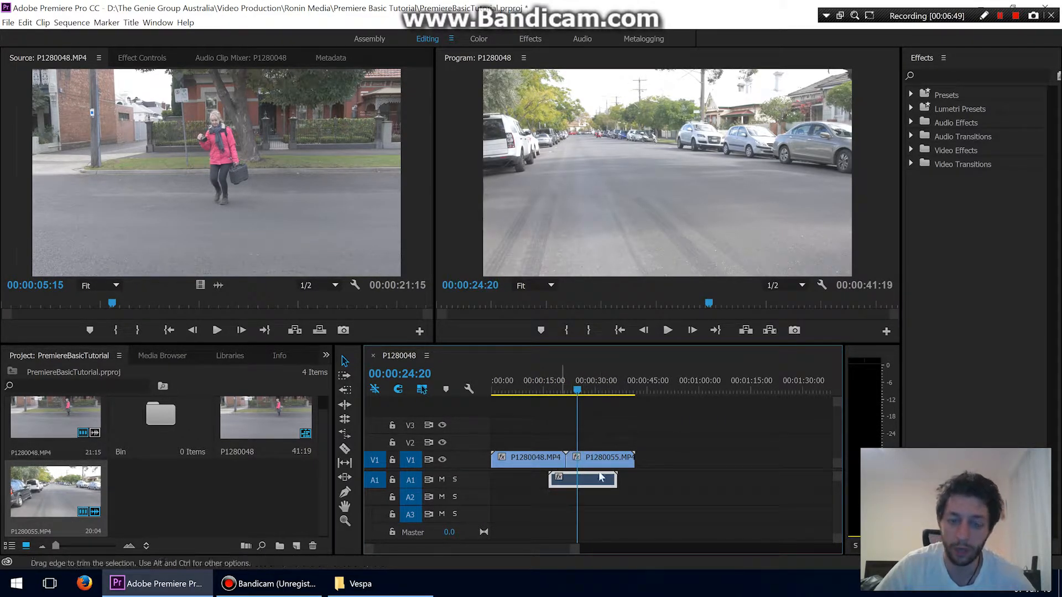
key("ctrl+z")
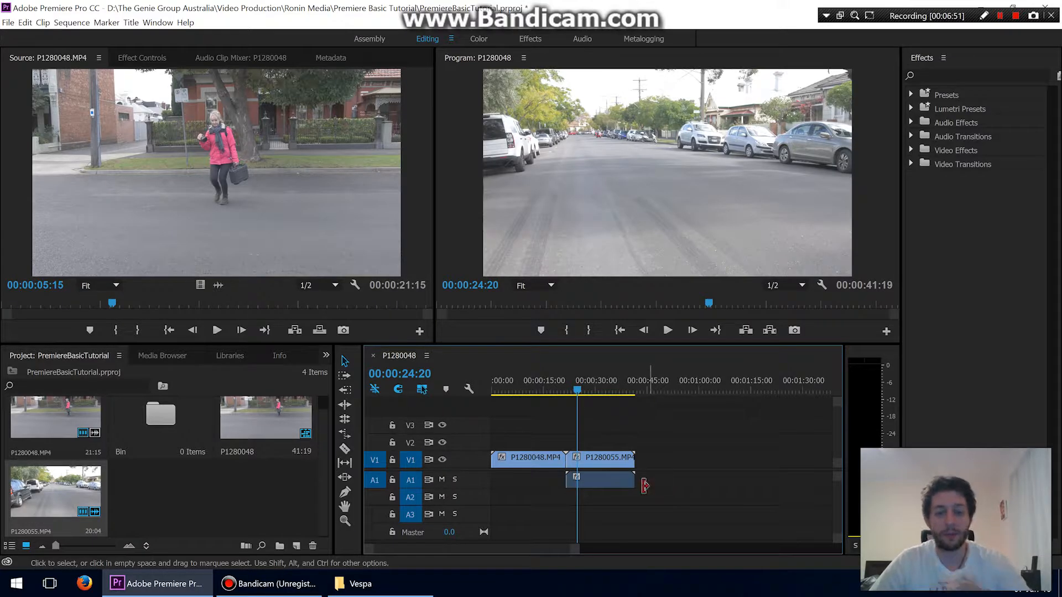
Move the P1280055.MP4 video to V2 so it overlaps P1280048.MP4, and check where the overlap begins.
left_click_drag(619, 458, 572, 443)
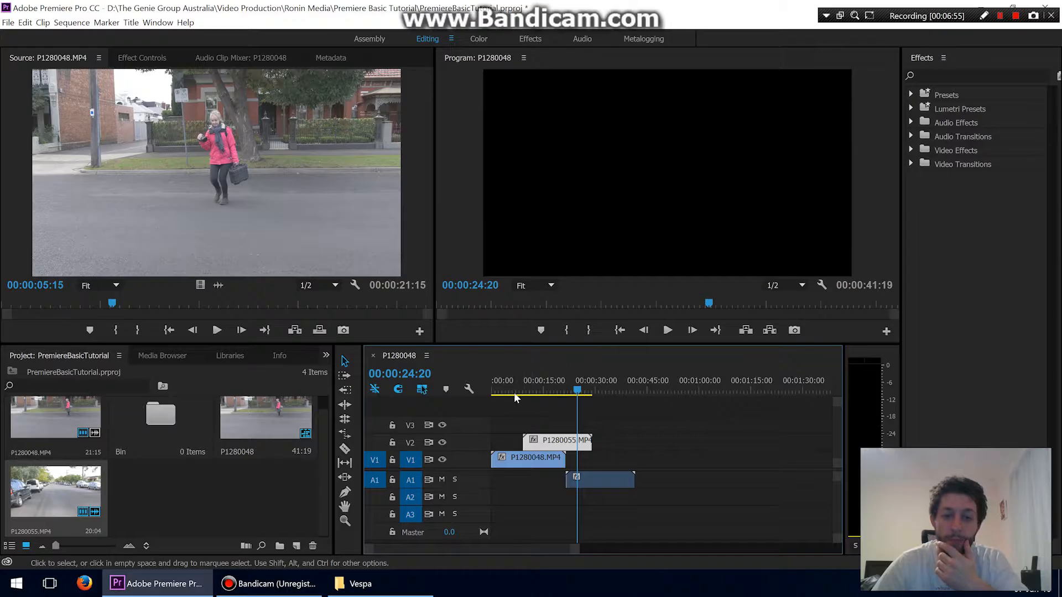
left_click(514, 392)
left_click_drag(516, 390, 522, 394)
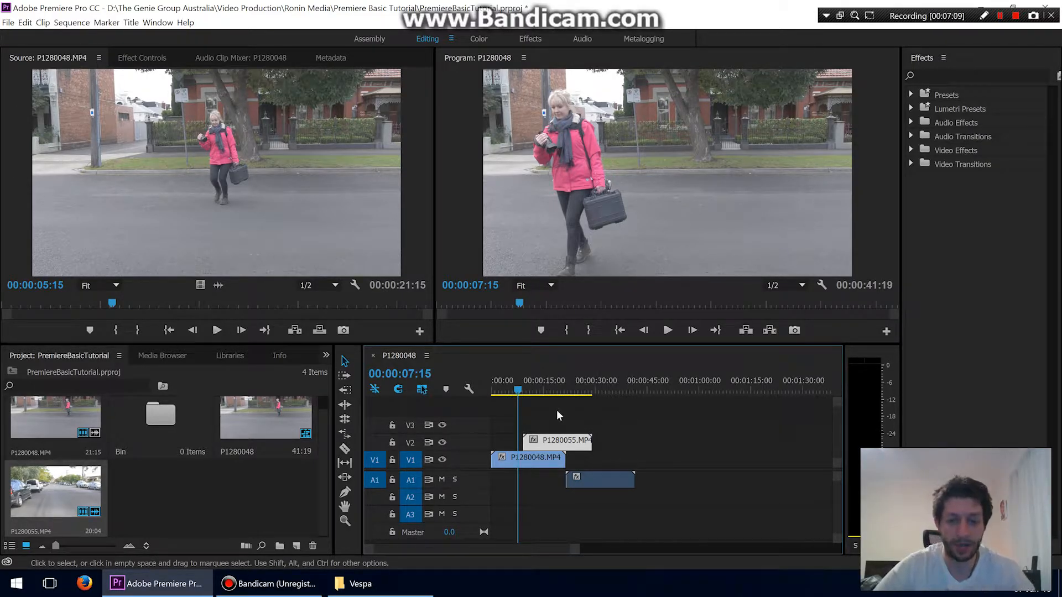
mouse_move(529, 393)
left_mouse_down()
mouse_move(507, 392)
mouse_move(525, 392)
left_mouse_up()
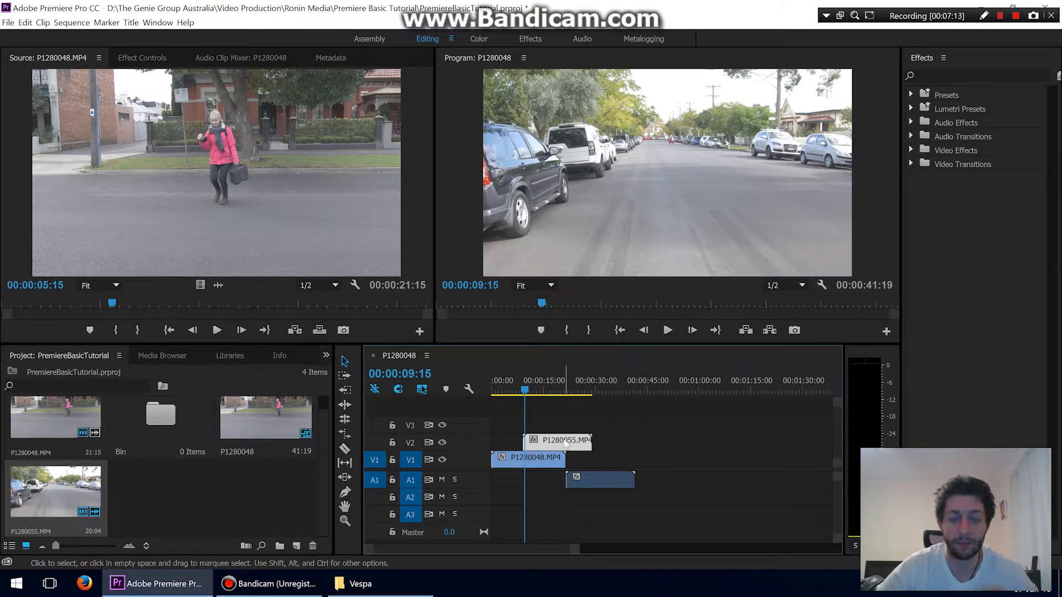
Align P1280055.MP4 with the start of the sequence on V2 and show its Motion settings in Effect Controls.
left_click_drag(566, 444, 534, 442)
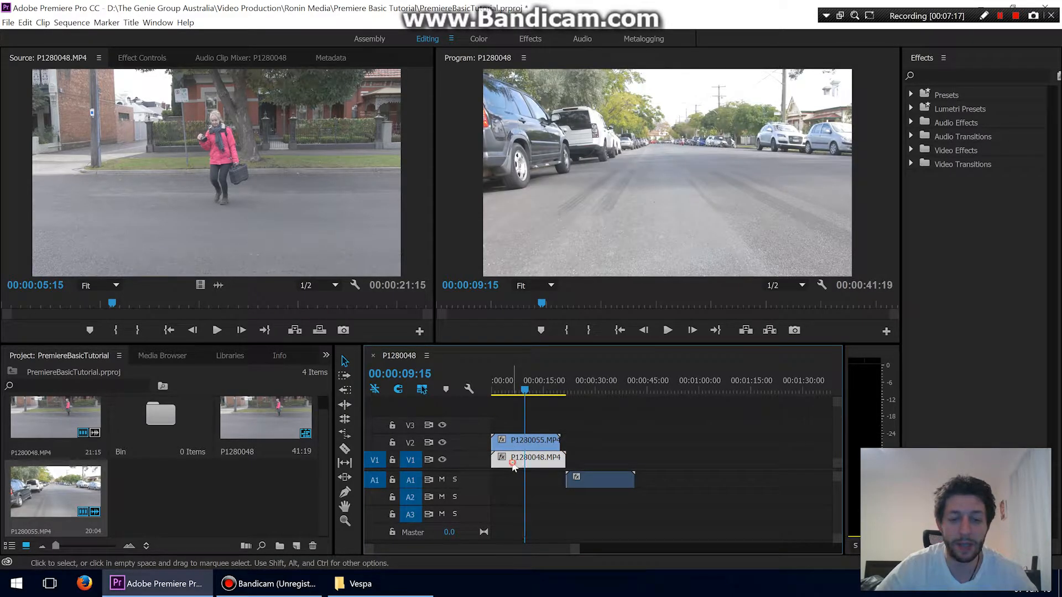
left_click(519, 443)
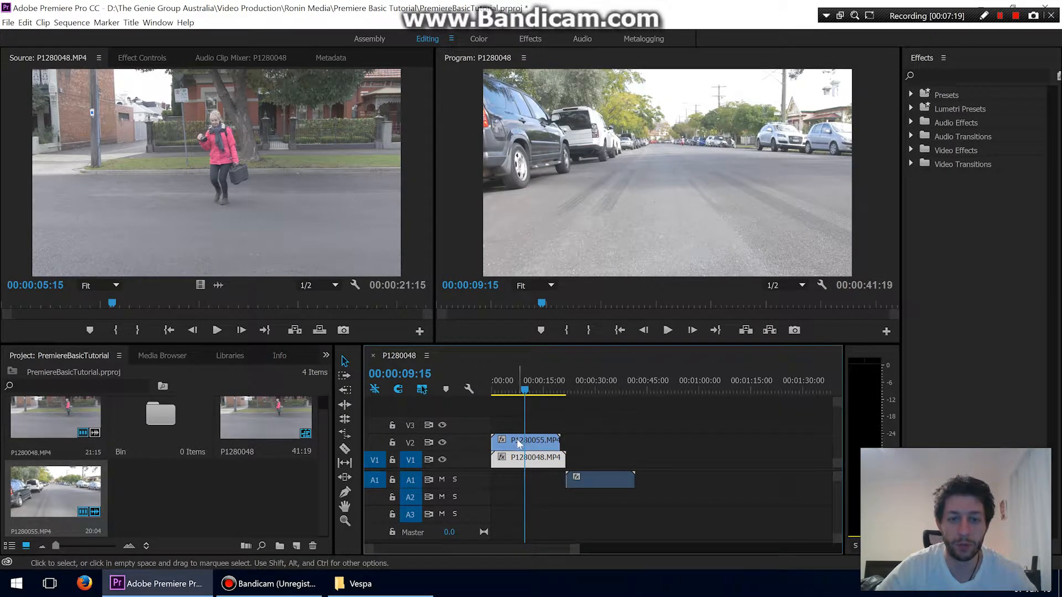
left_click(549, 444)
left_click_drag(529, 396, 492, 392)
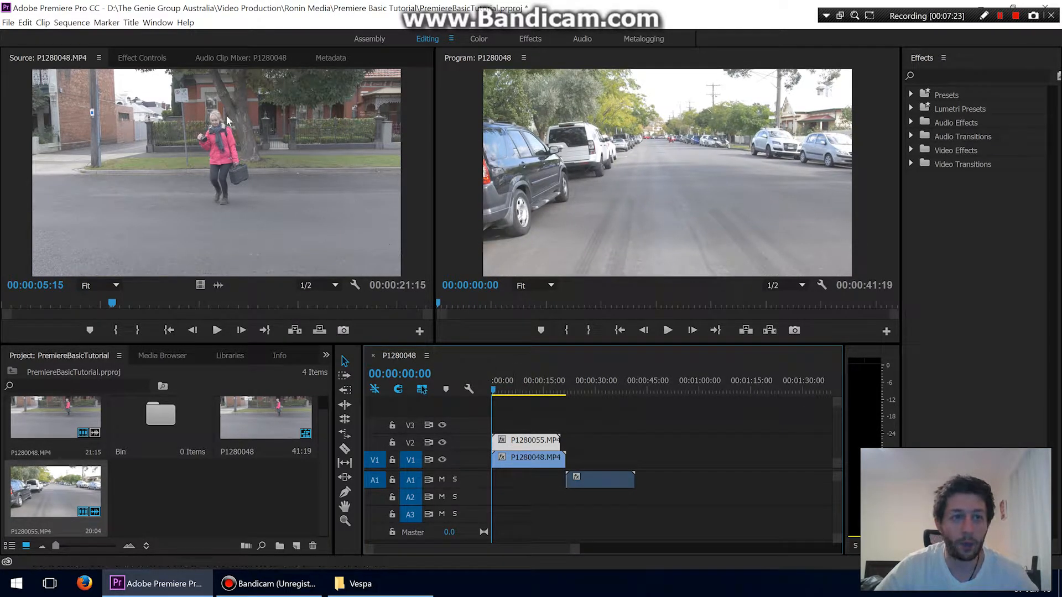
left_click(151, 59)
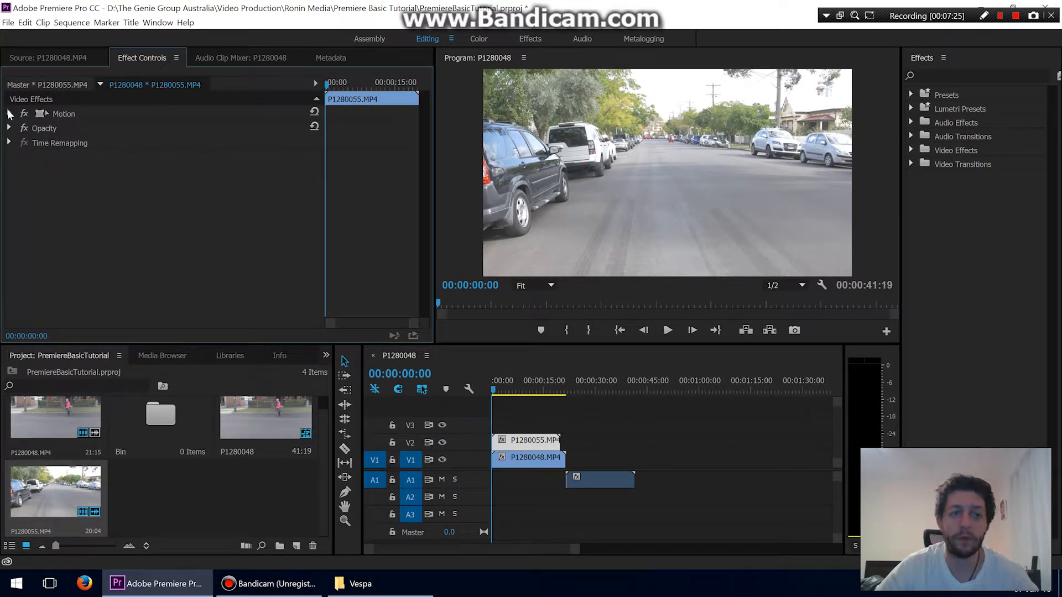
left_click(9, 114)
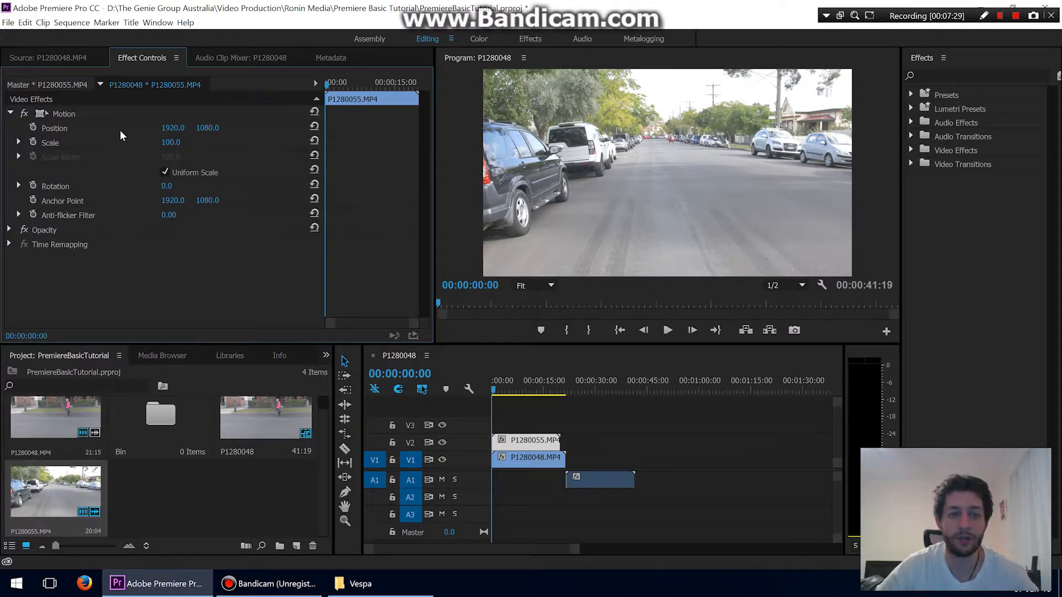
Try moving the P1280055.MP4 image to about 3677.9, 1044.0 in the frame, and set its Position back to 1920, 1080.
left_click(55, 114)
left_click_drag(660, 195, 733, 205)
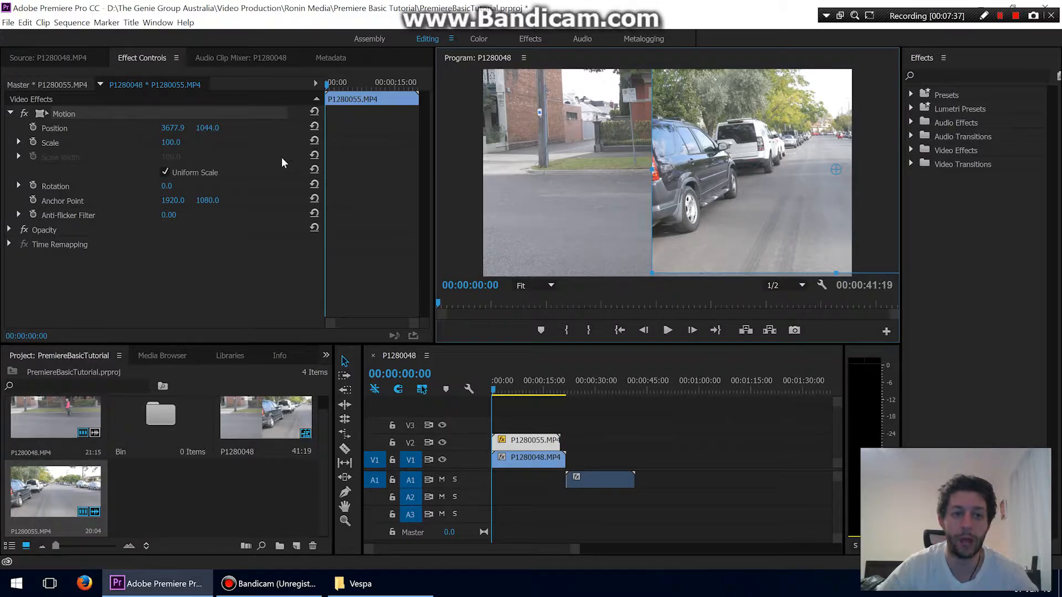
left_click(173, 127)
type("1920")
key("Tab")
type("10")
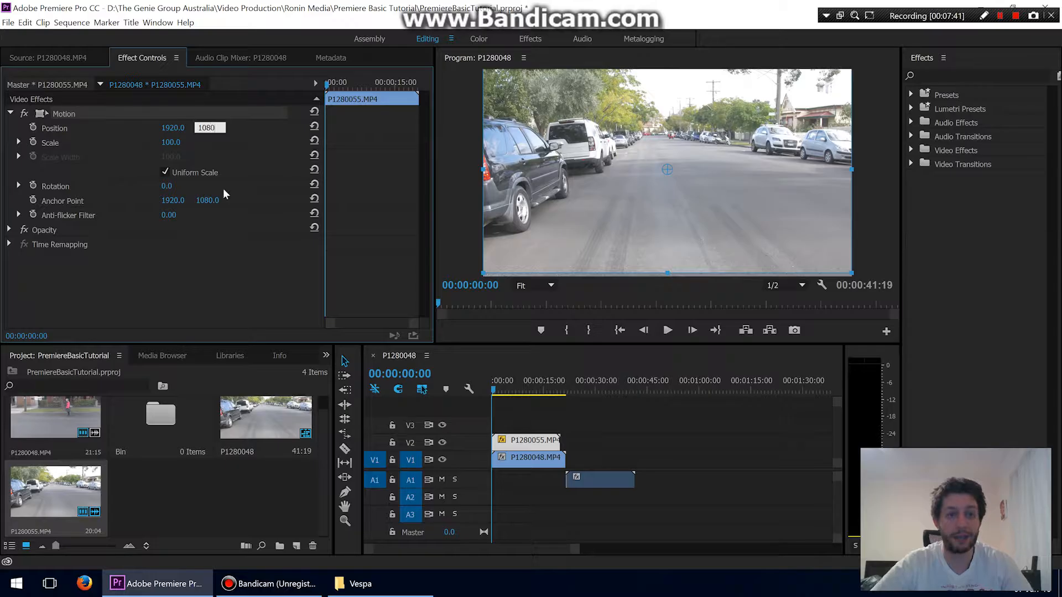
key("Return")
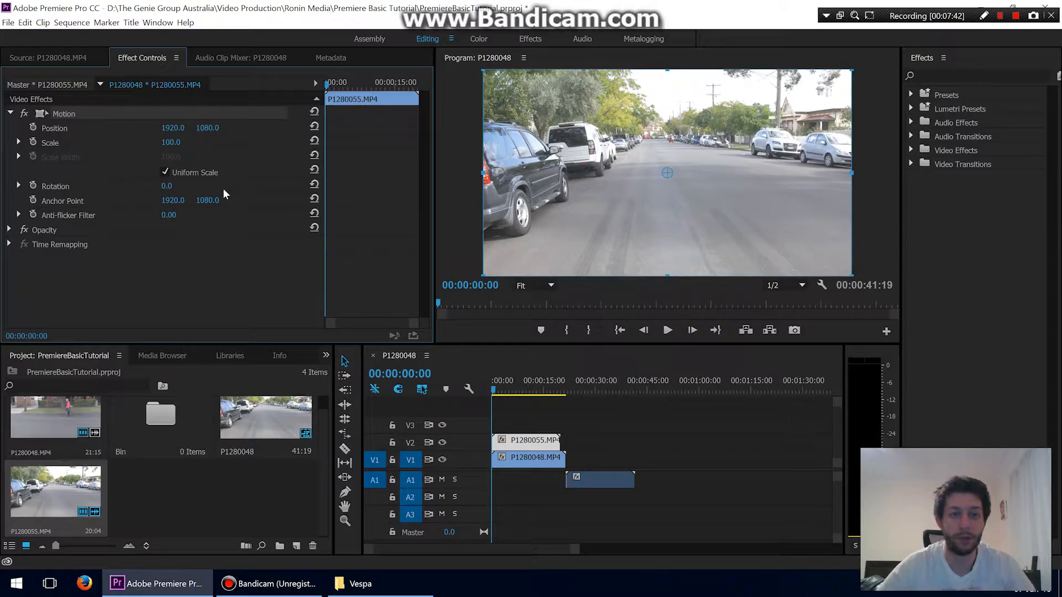
Open the Scale value of P1280055.MP4 for editing and review the sequence settings.
left_click(171, 142)
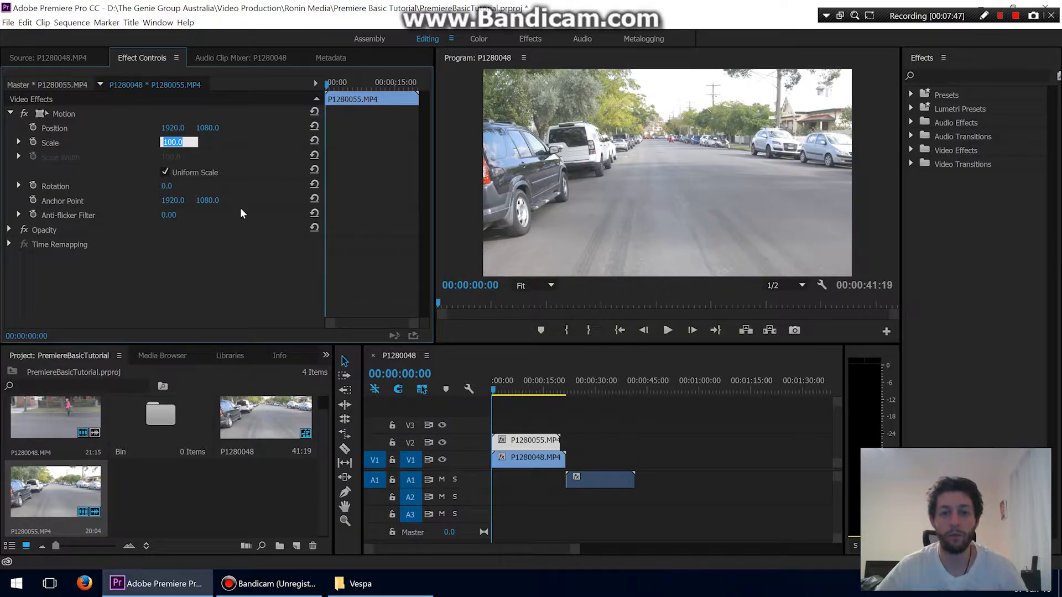
left_click(73, 23)
left_click(85, 37)
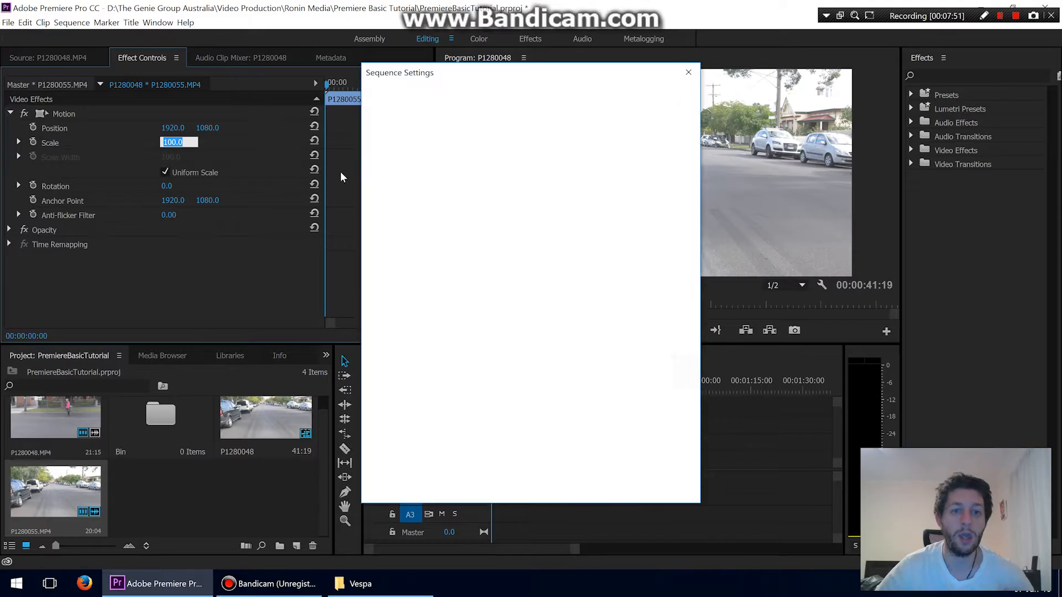
left_click(459, 157)
left_click(475, 157)
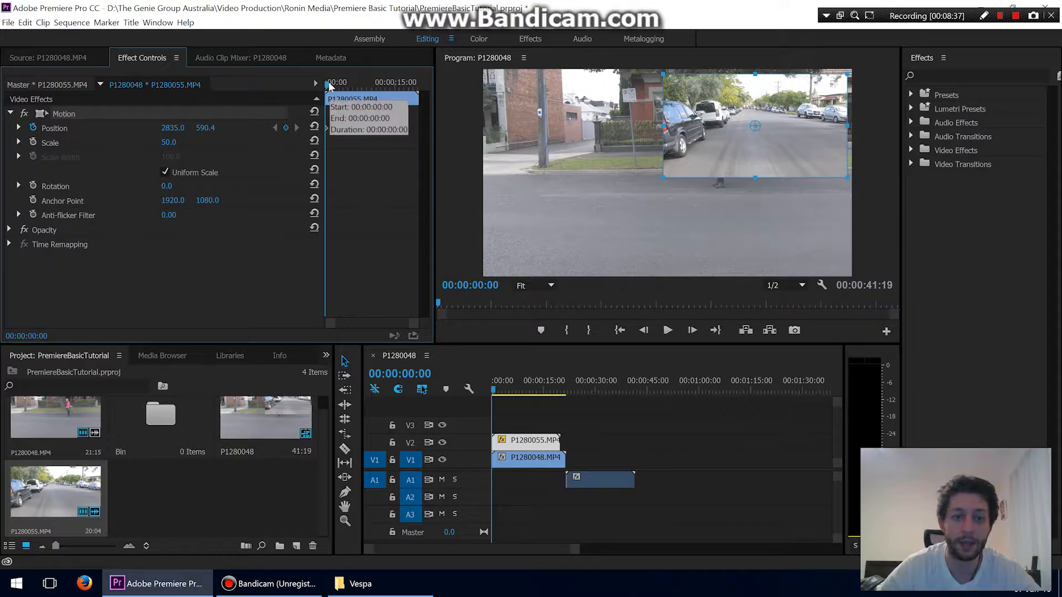
Animate the Position of P1280055.MP4 by moving its image to the frame's lower left at 00:00:17:23, and preview it from the start.
left_click_drag(329, 86, 413, 86)
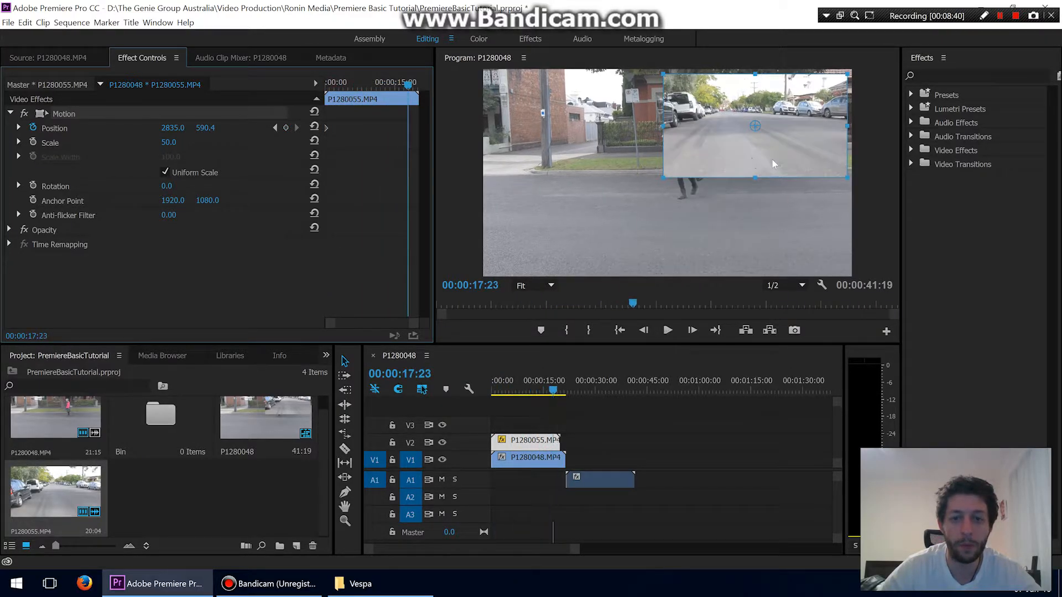
left_click_drag(728, 150, 557, 234)
left_click_drag(557, 393, 472, 393)
key("space")
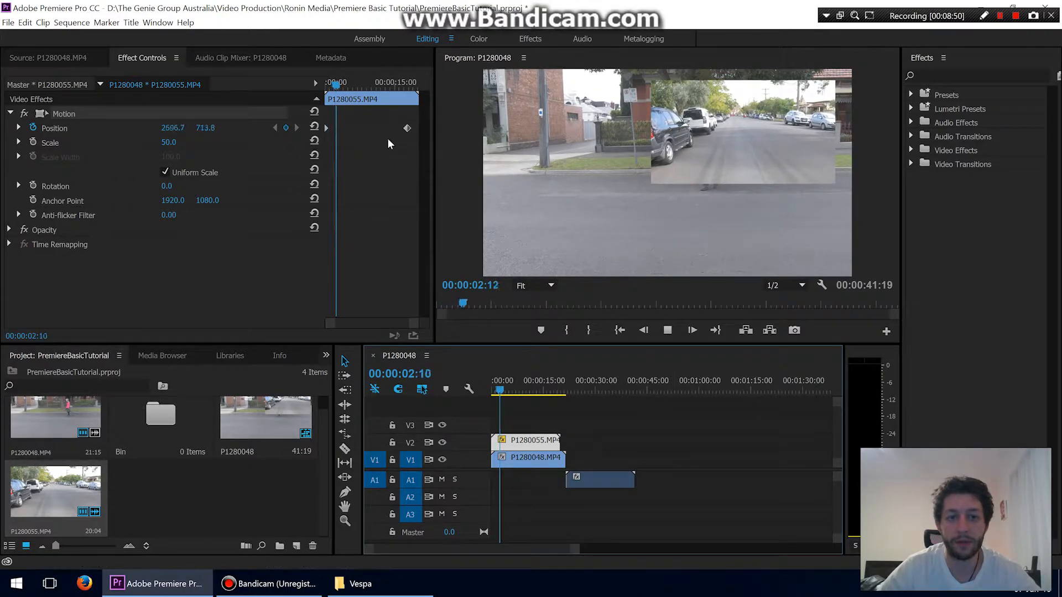
Move the second Position keyframe of P1280055.MP4 earlier to speed up the movement, and preview it from near the start.
left_click(406, 129)
left_click_drag(363, 131, 354, 137)
key("space")
left_click_drag(333, 84, 329, 85)
key("space")
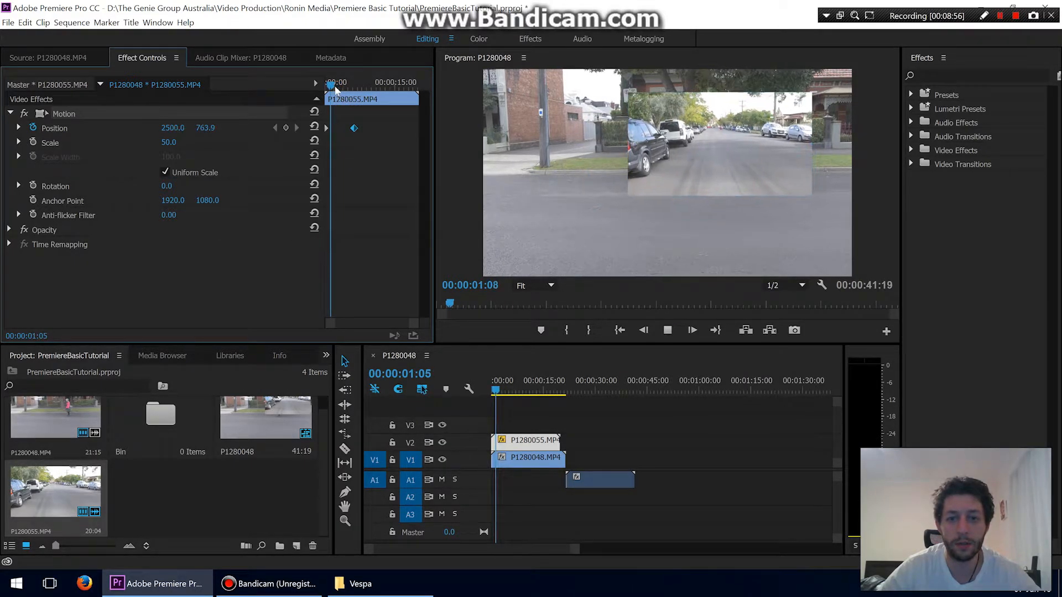
Stop playback and remove the Position keyframes of P1280055.MP4 by turning off its Position animation.
key("space")
left_click_drag(353, 128, 340, 127)
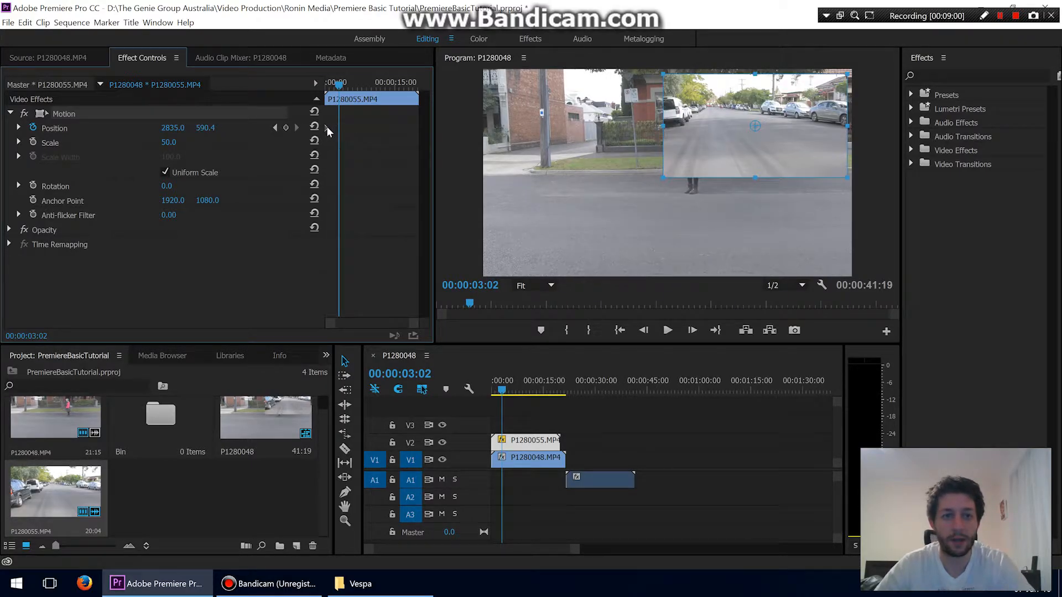
left_click(33, 127)
Try a Rotation of 1 on P1280055.MP4, set it back to 0, and move its image to about 2438.7, 777.6.
left_click(193, 185)
type("1")
key("Return")
type("0")
key("Return")
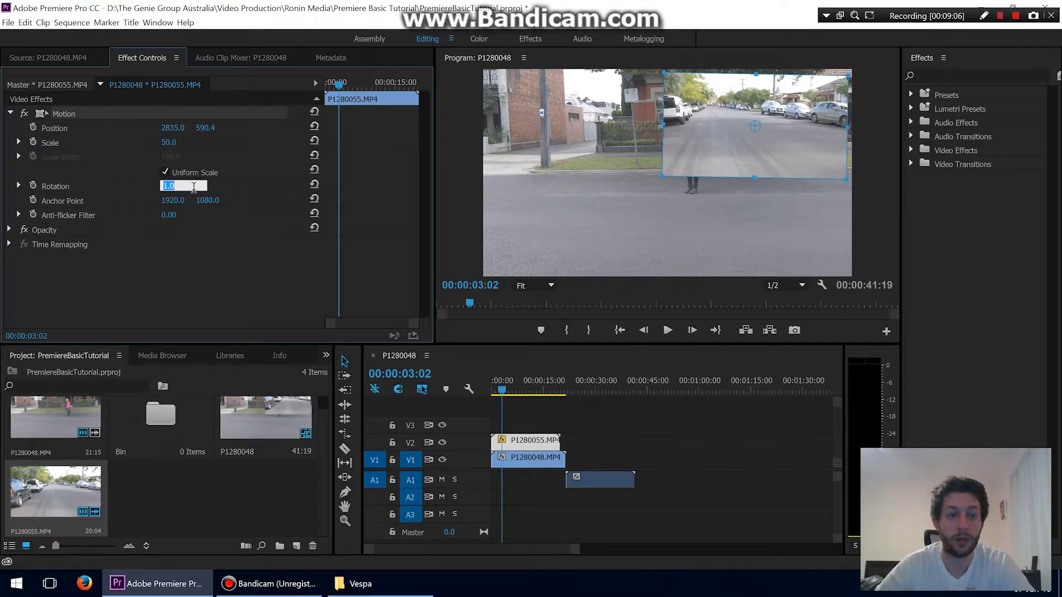
left_click_drag(682, 153, 644, 170)
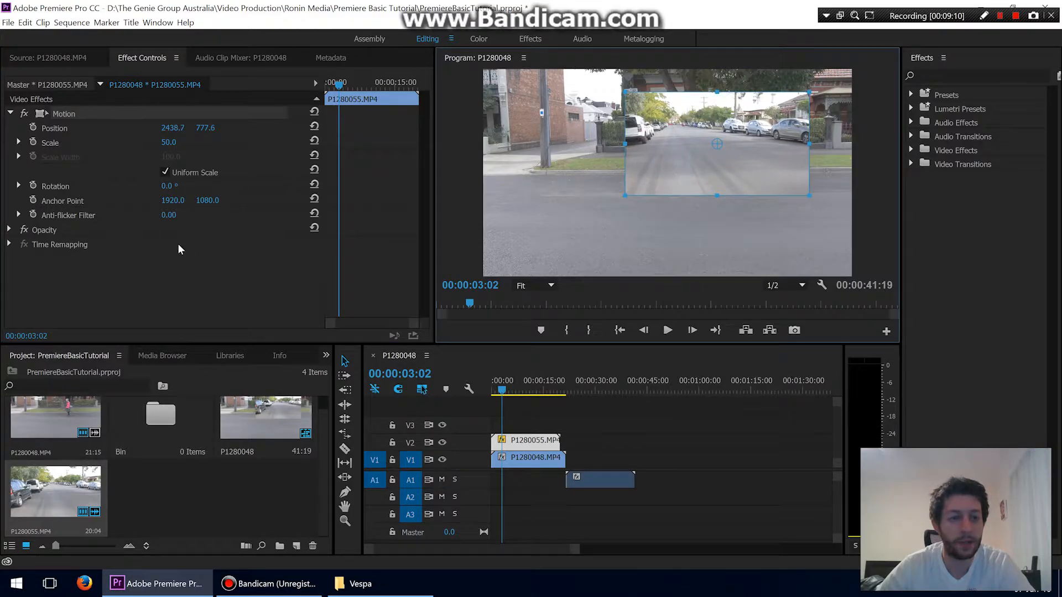
Show the Opacity settings of P1280055.MP4, try lowering Opacity to 90 %, and set it back to 100 %.
left_click(9, 230)
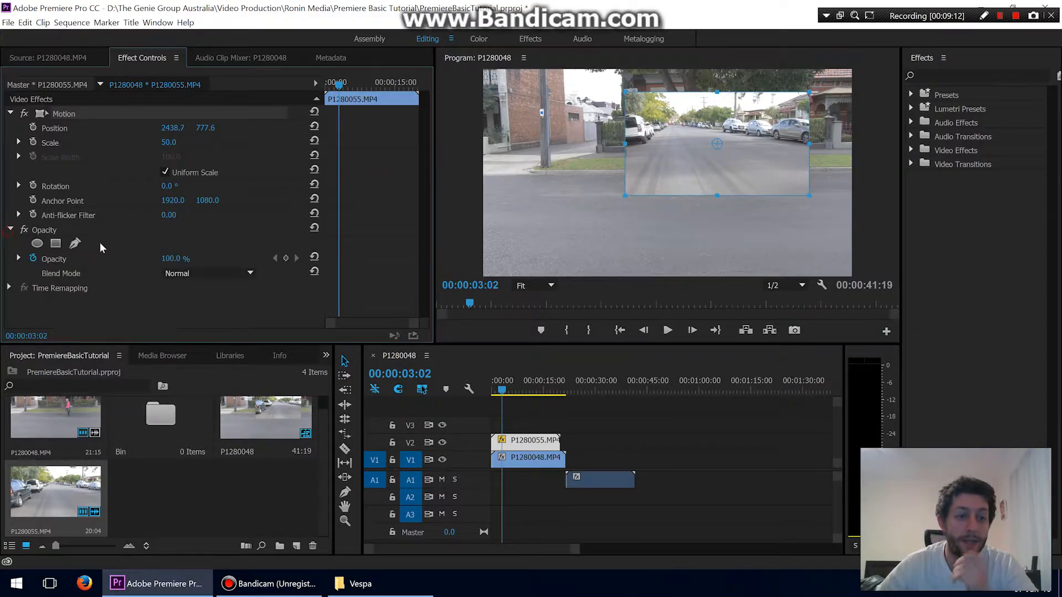
left_click(179, 258)
scroll(179, 254, "down", 10)
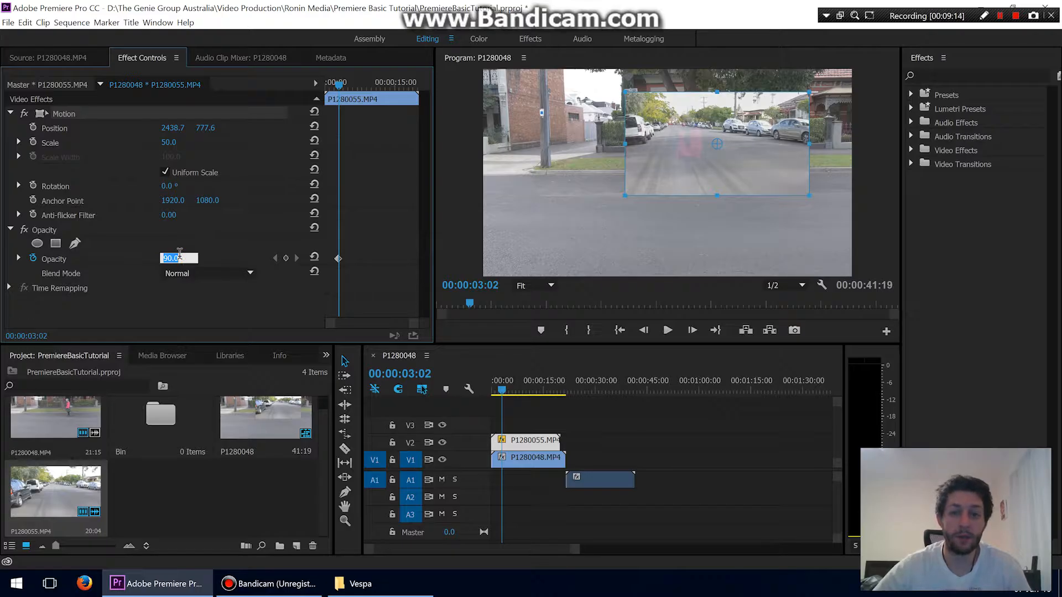
scroll(180, 254, "up", 10)
left_click(170, 307)
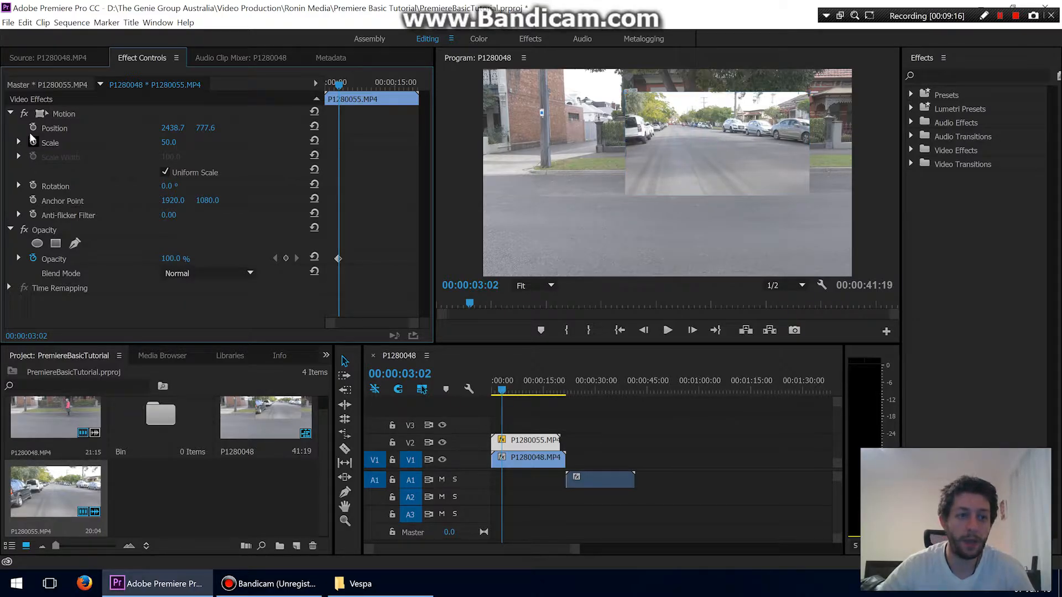
Move the P1280055.MP4 video to V1 directly after P1280048.MP4, and show the frame at 00:00:30:15.
left_click(11, 114)
left_click_drag(524, 440, 597, 463)
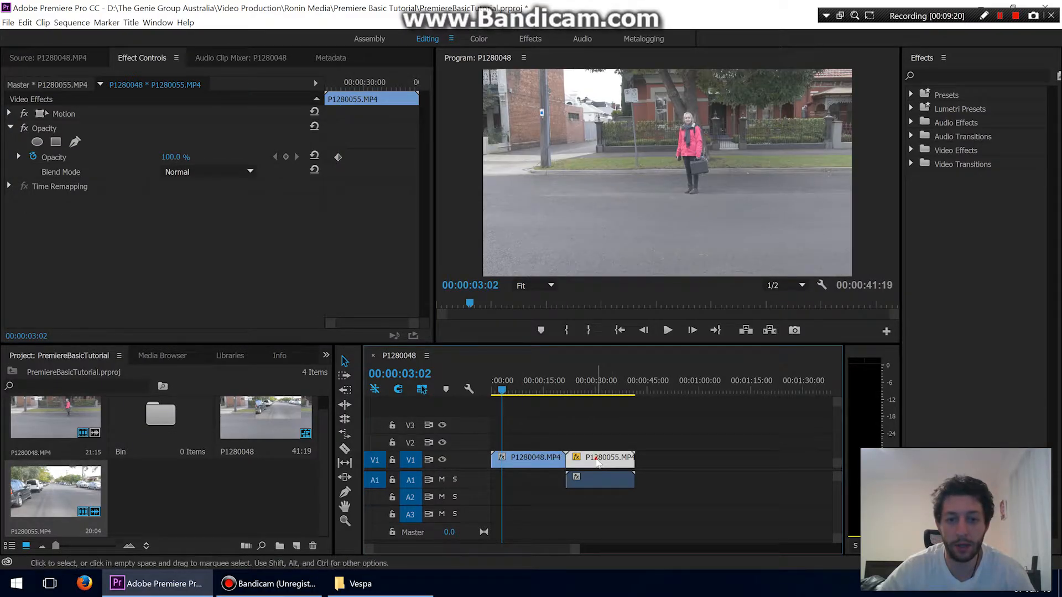
left_click(597, 396)
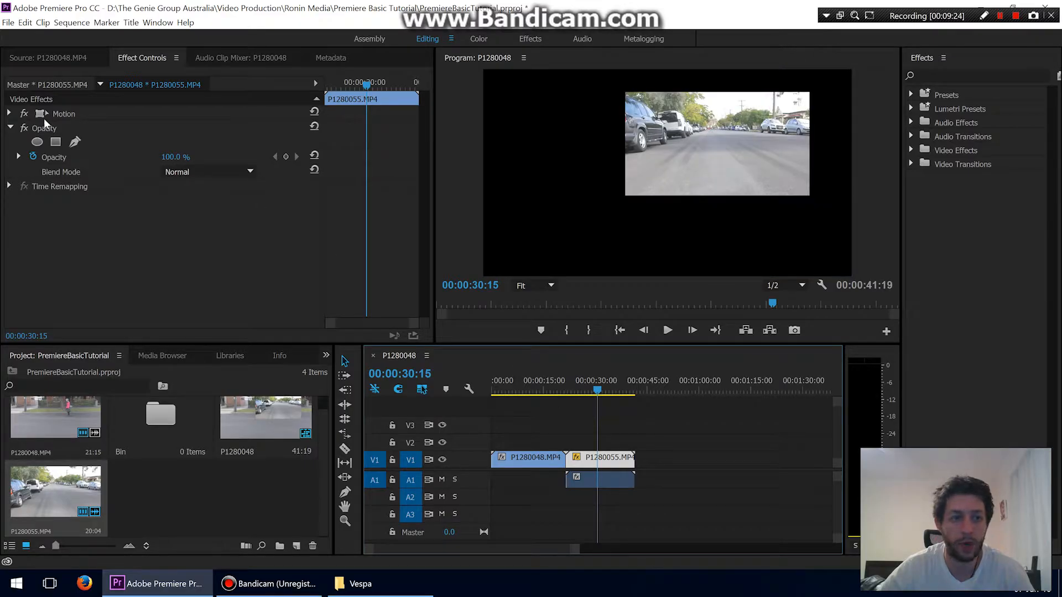
Set the Scale of P1280055.MP4 to 100 and its Position to 1920, 1080.
left_click(10, 113)
left_click(168, 142)
type("100")
key("Return")
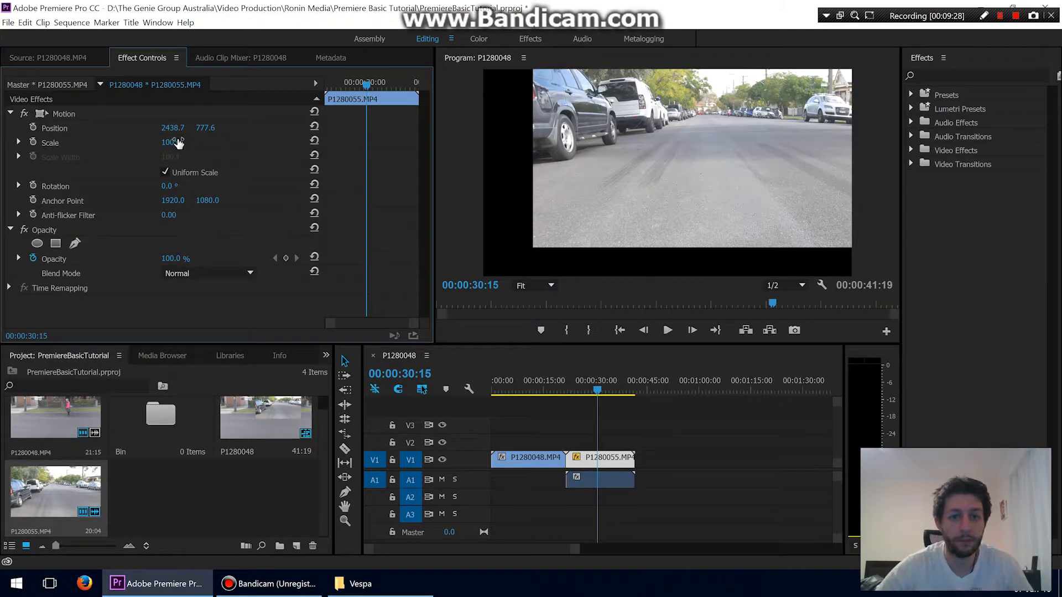
left_click(176, 128)
type("1920")
key("Tab")
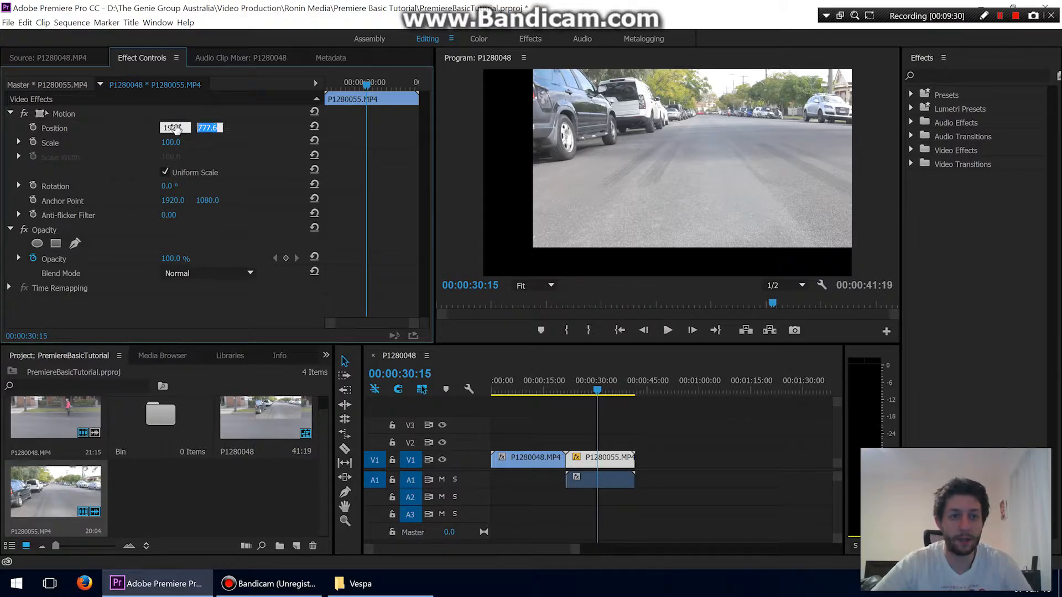
type("1080")
key("Return")
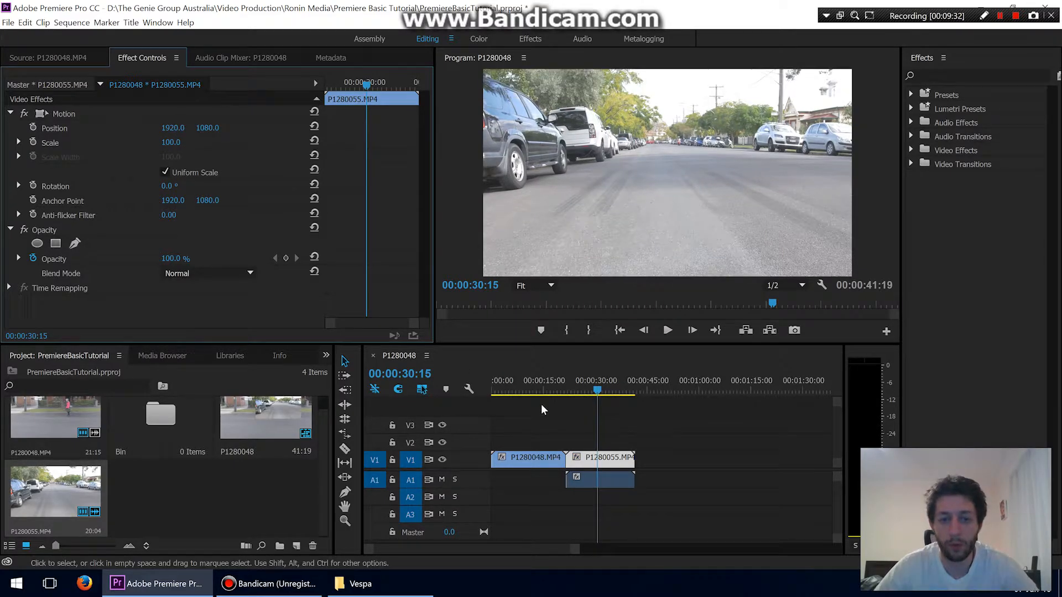
Delete the separate audio clip from A1, and select P1280055.MP4 on V1 with the playhead at 00:00:23:20.
left_click(556, 390)
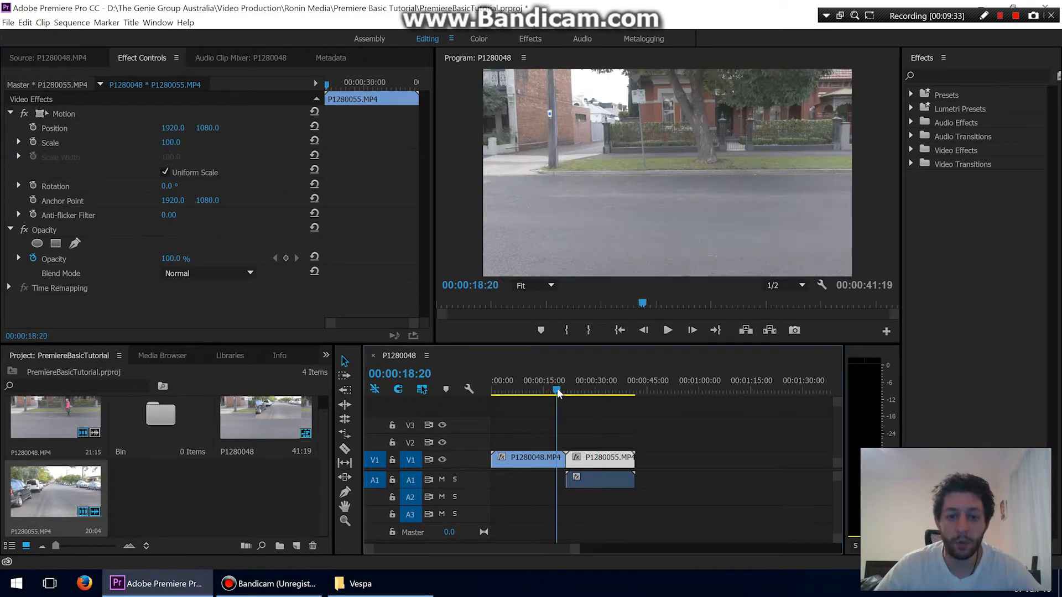
left_click(610, 476)
key("Delete")
left_click_drag(556, 390, 574, 392)
left_click(602, 458)
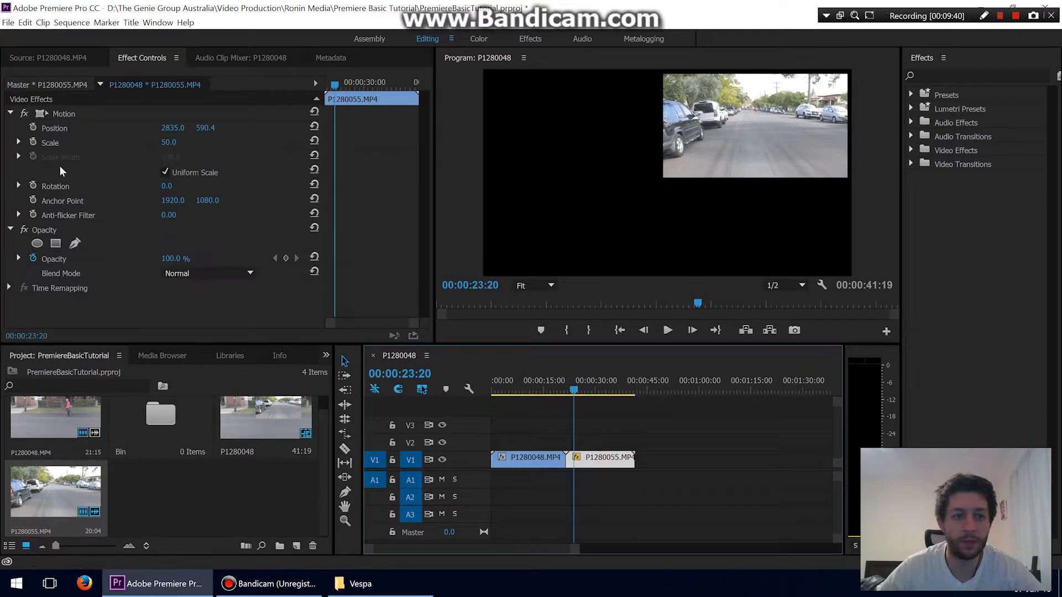
Set the Scale of P1280055.MP4 to 100, play the sequence from the start, and jump to 00:00:22:05.
left_click(163, 144)
type("1")
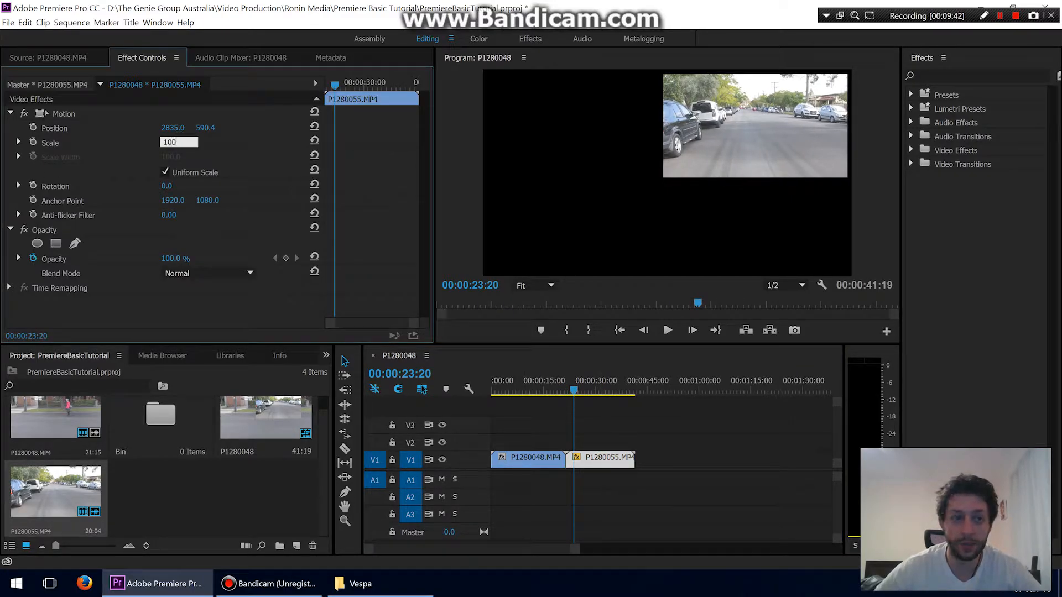
type("00")
key("Return")
key("Home")
key("space")
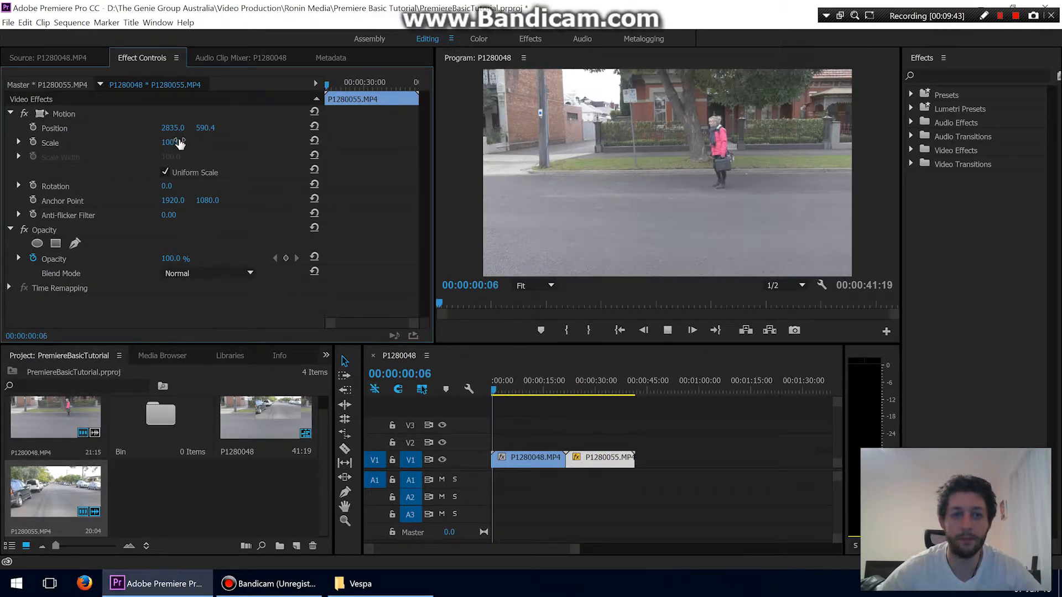
left_click(569, 390)
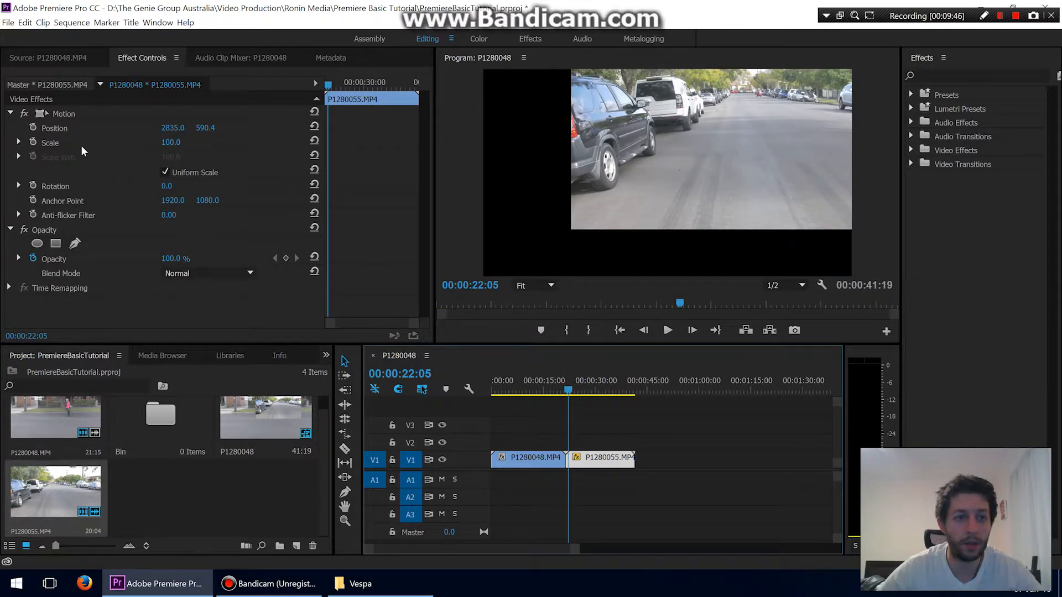
Set the Position of P1280055.MP4 to 1920, 1080 so it is centred in the frame.
left_click(172, 128)
type("1920")
key("Tab")
type("10")
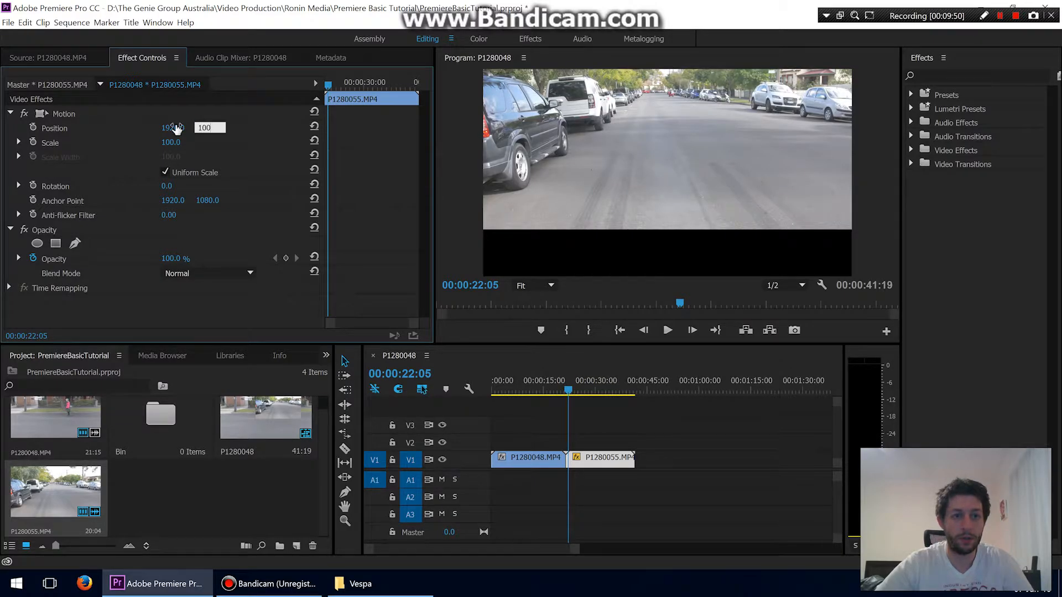
type("80")
key("Return")
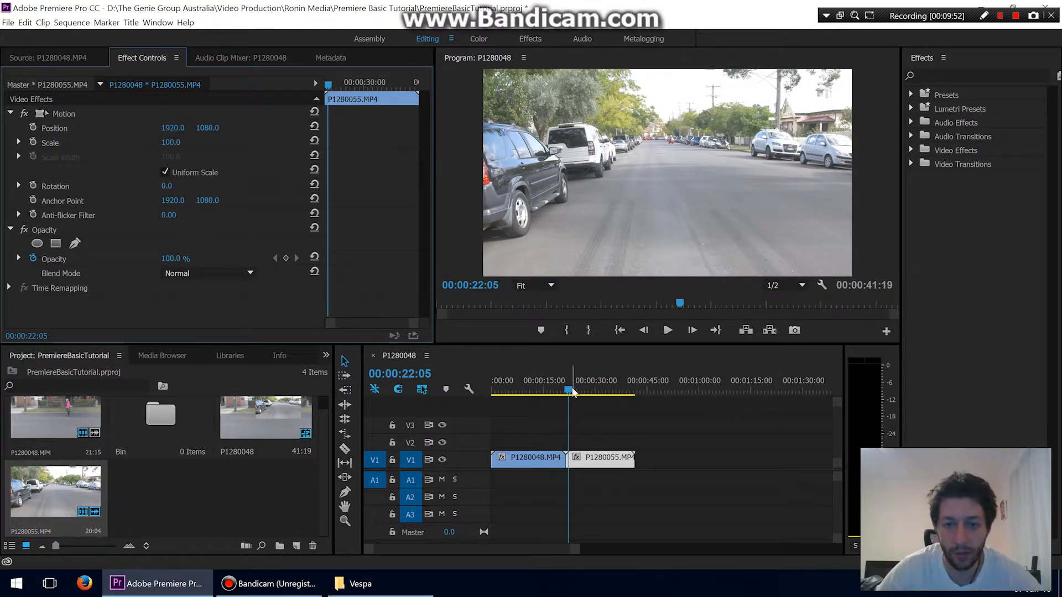
Preview the cut between P1280048.MP4 and P1280055.MP4, and return the playhead to 00:00:17:05.
left_click_drag(569, 392, 561, 392)
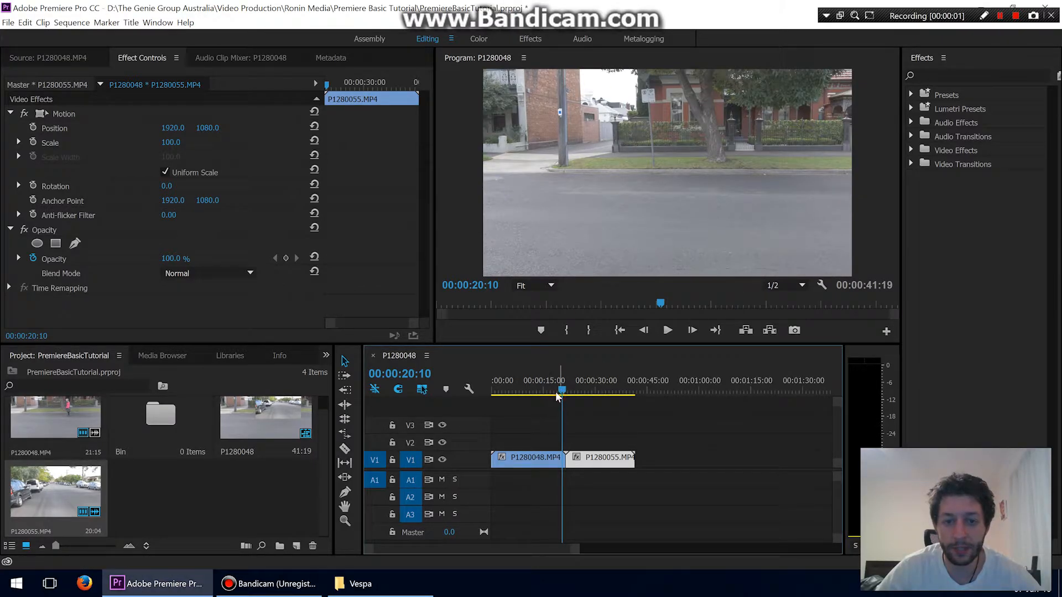
key("space")
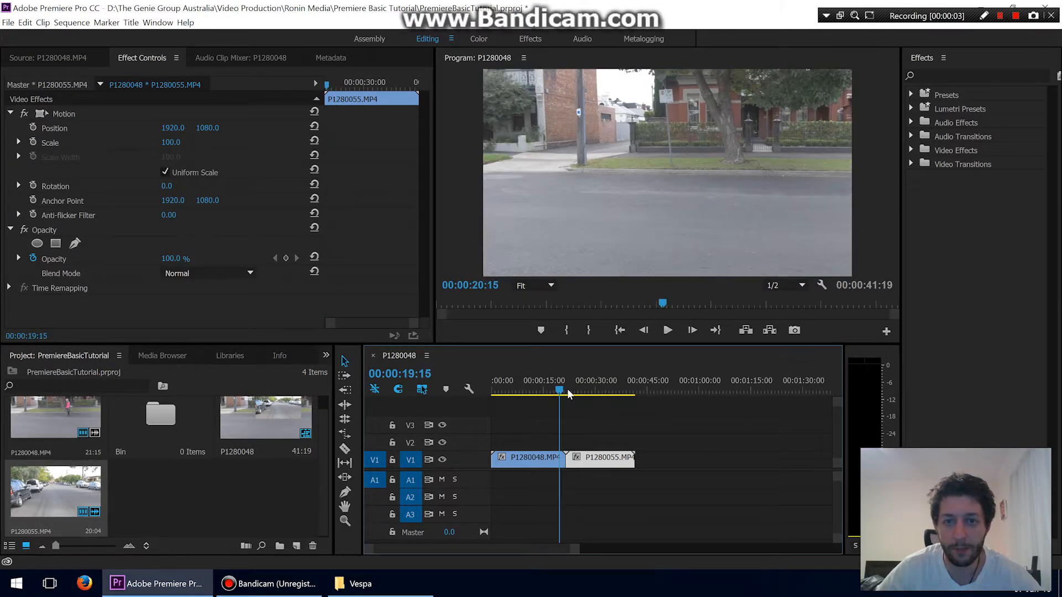
left_click_drag(556, 390, 550, 390)
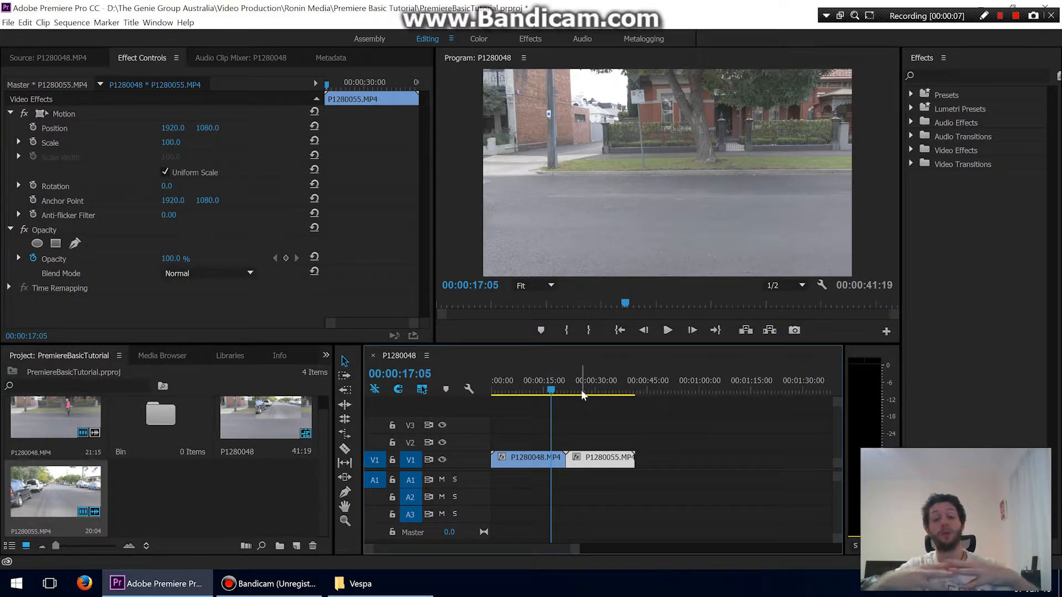
Apply the Cross Dissolve video transition to the cut between P1280048.MP4 and P1280055.MP4, accepting repeated frames.
left_click(911, 164)
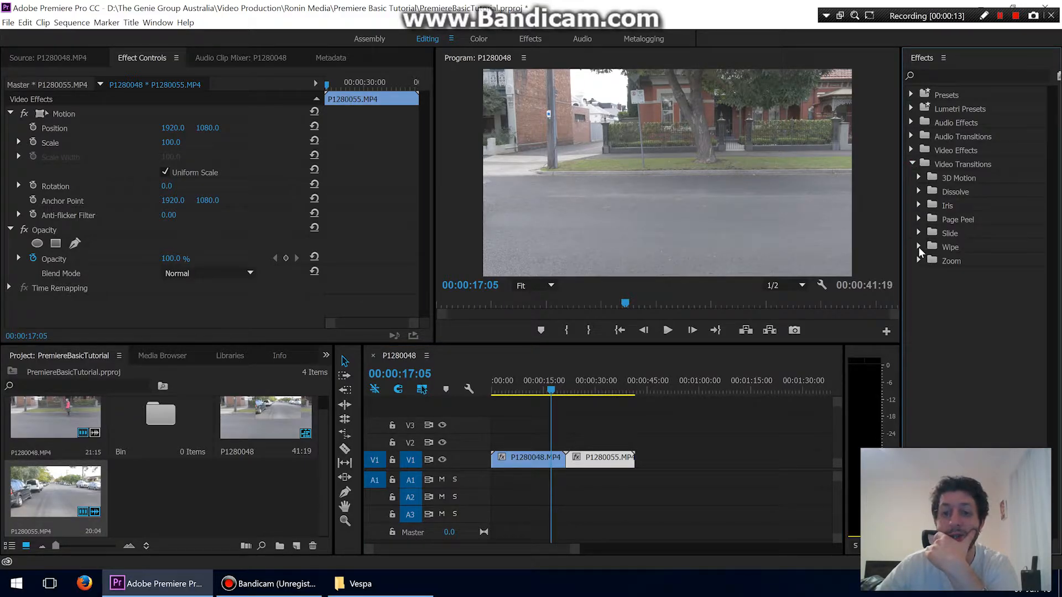
left_click(919, 191)
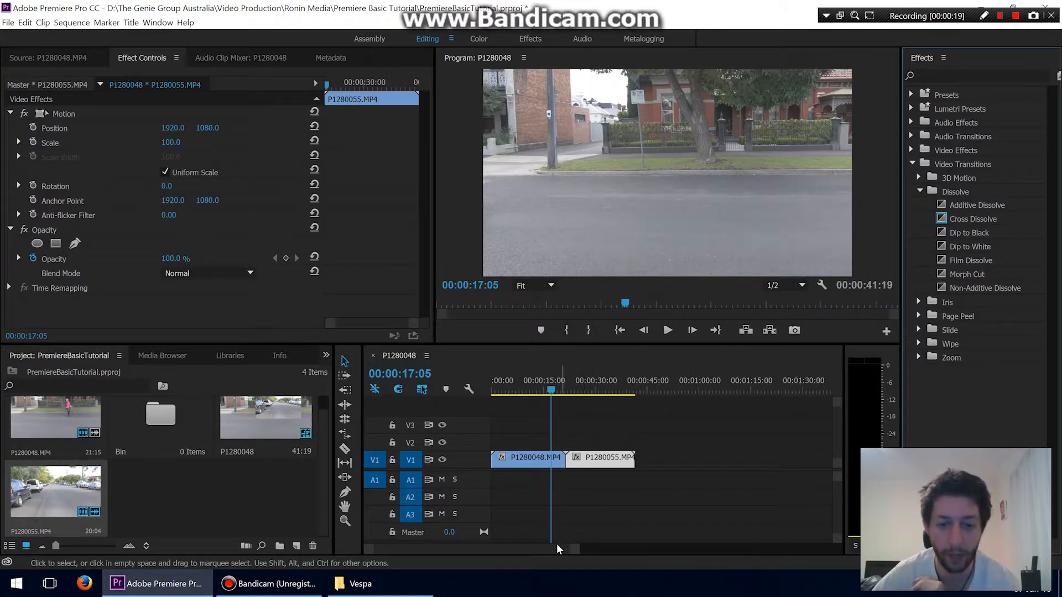
left_click_drag(539, 549, 452, 551)
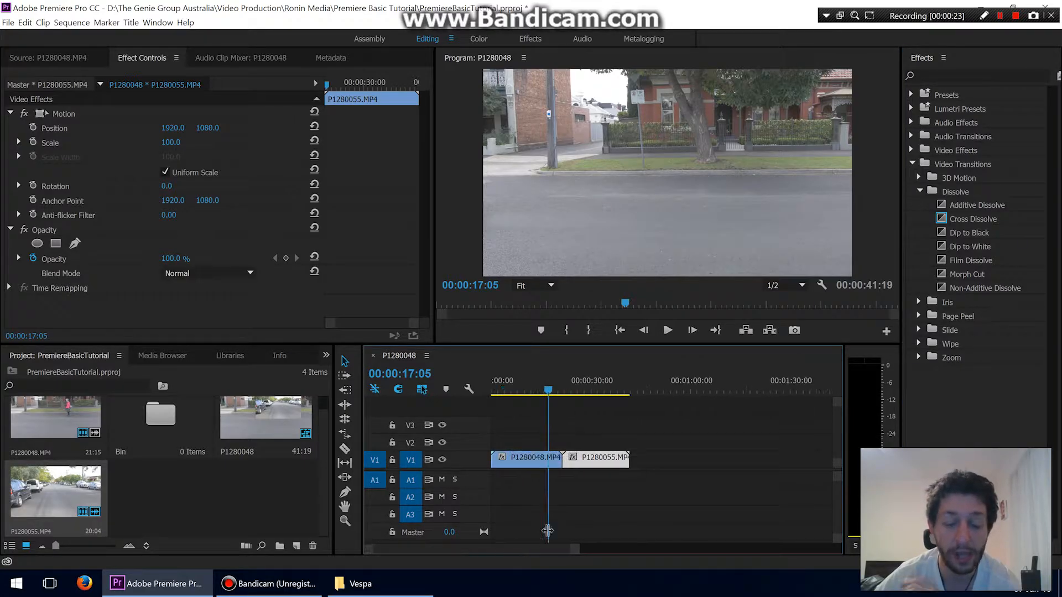
left_click_drag(554, 391, 559, 391)
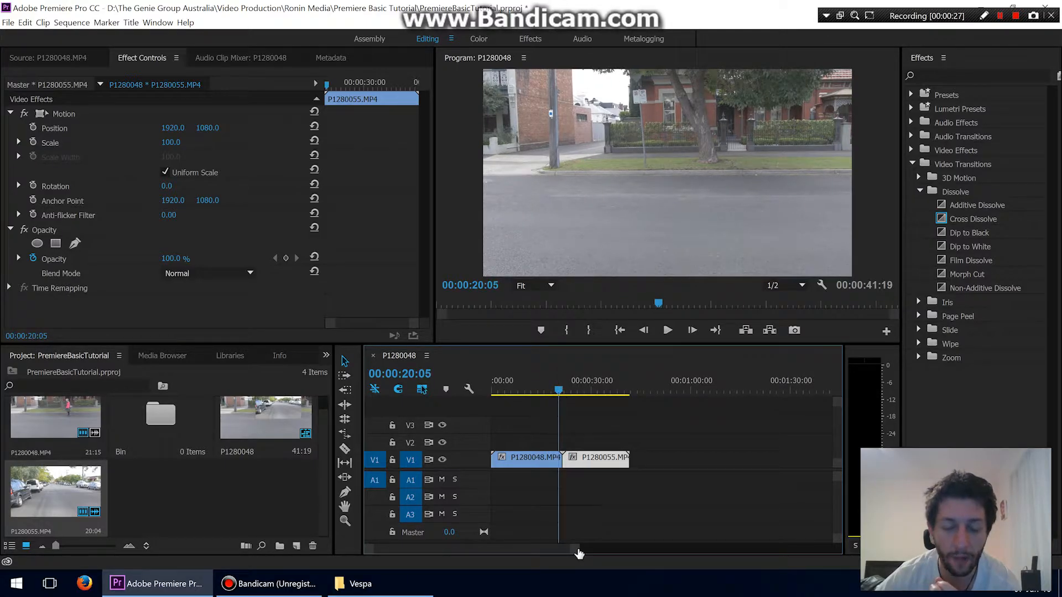
left_click_drag(575, 555, 503, 554)
left_click_drag(422, 551, 424, 552)
left_click_drag(971, 217, 556, 461)
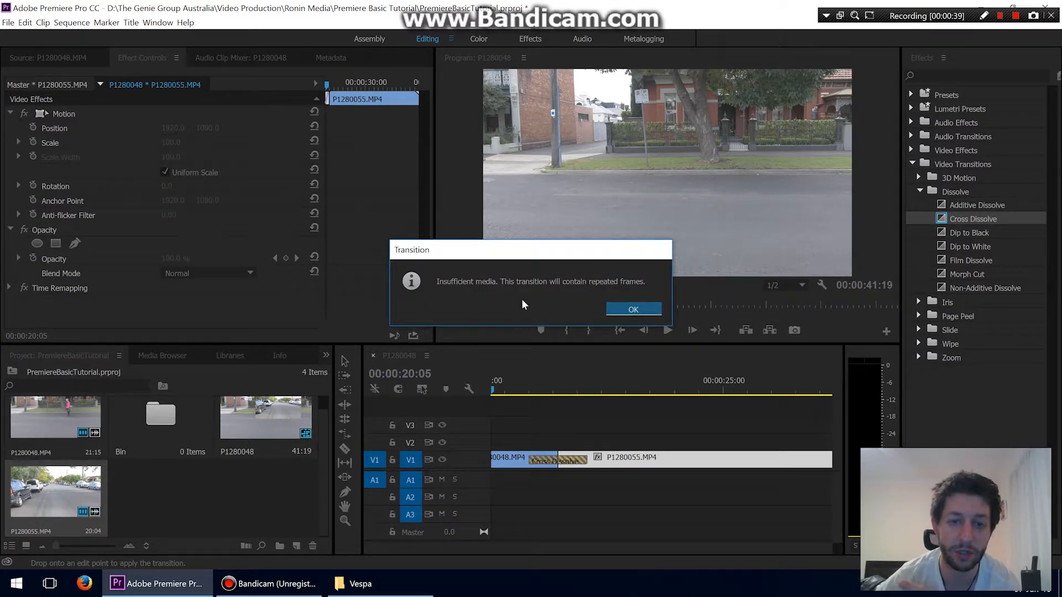
left_click(628, 311)
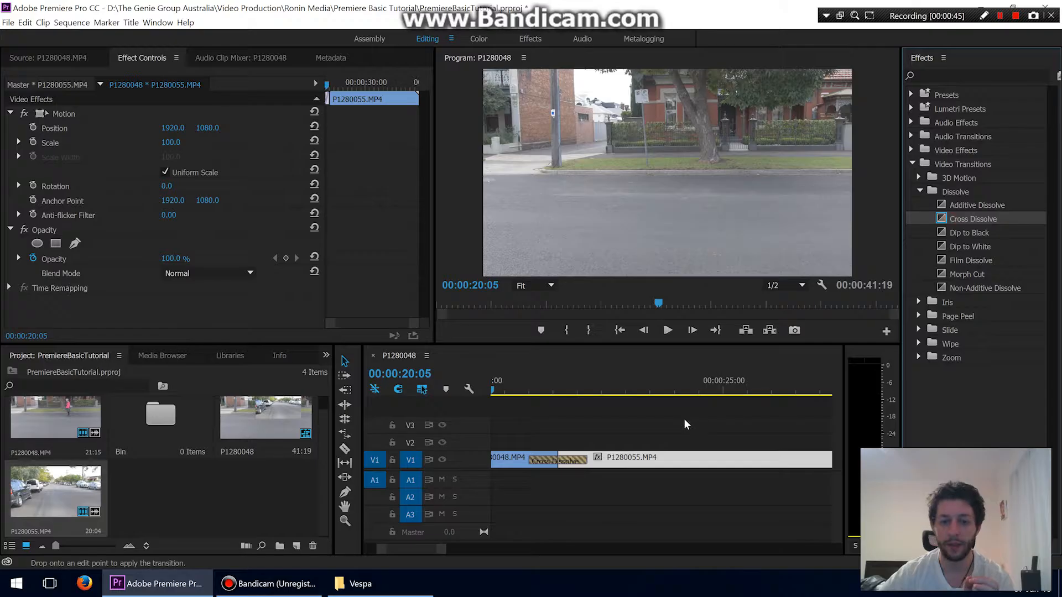
Delete the Cross Dissolve from the cut between the two clips.
left_click(564, 464)
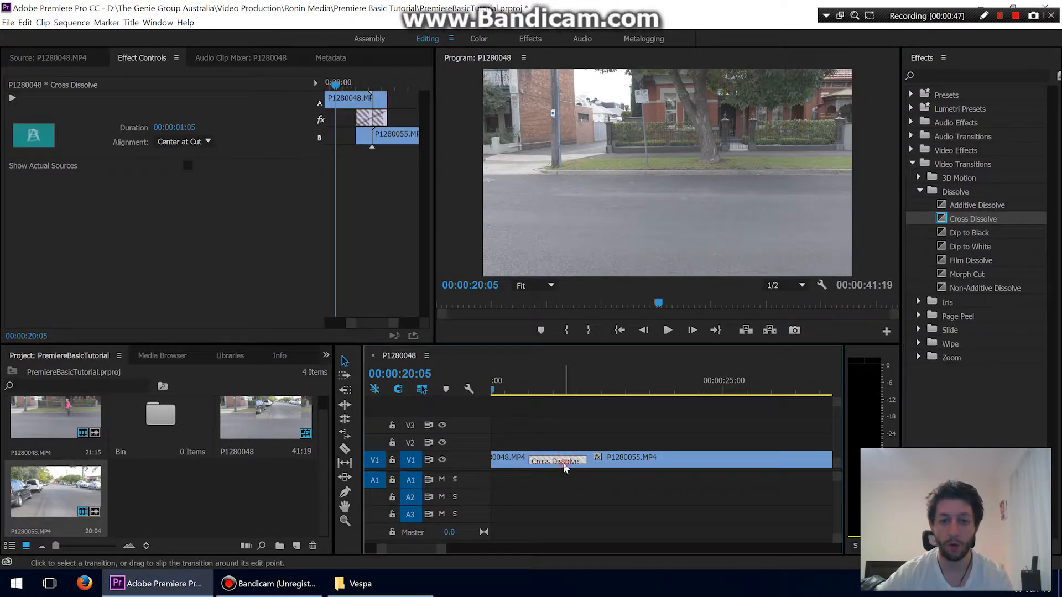
key("Delete")
mouse_move(939, 224)
left_mouse_down()
mouse_move(597, 468)
mouse_move(564, 466)
mouse_move(941, 274)
mouse_move(954, 223)
left_mouse_up()
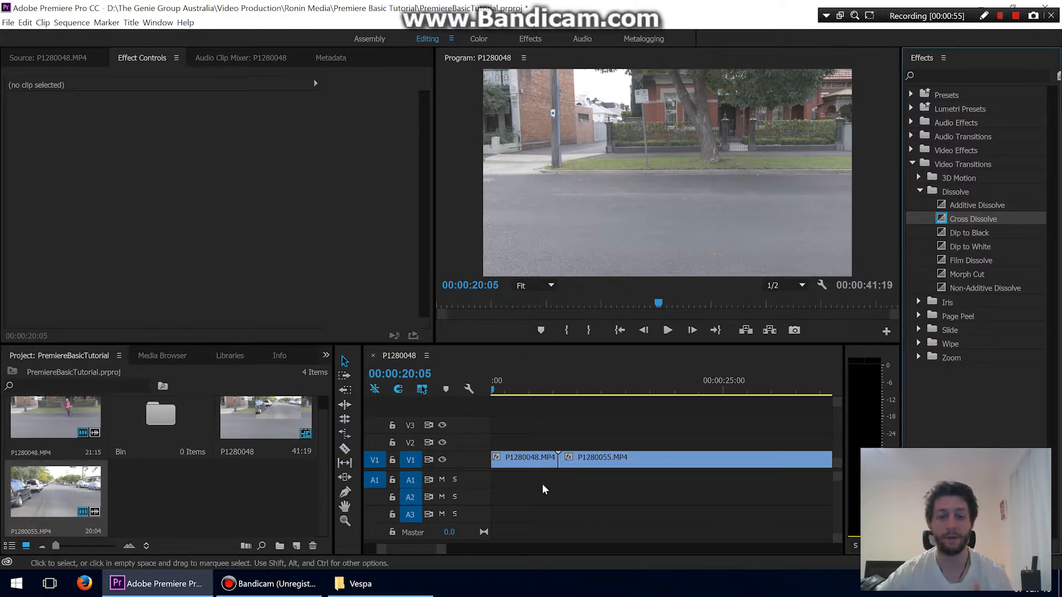
Trim the adjoining ends of P1280048.MP4 and P1280055.MP4, and apply Cross Dissolve to the cut between them.
left_click(564, 460)
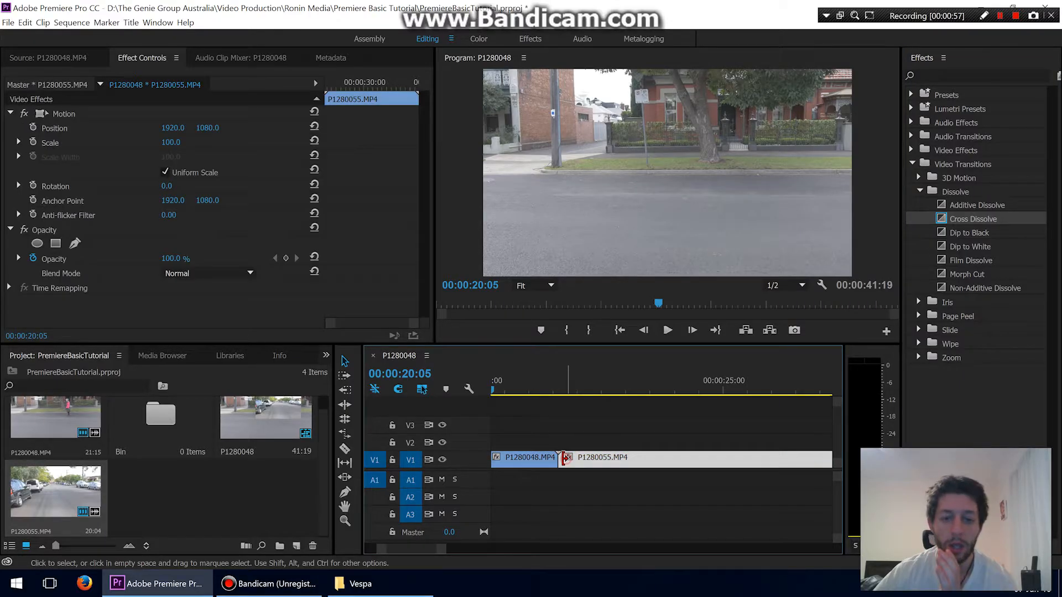
left_click_drag(561, 459, 622, 459)
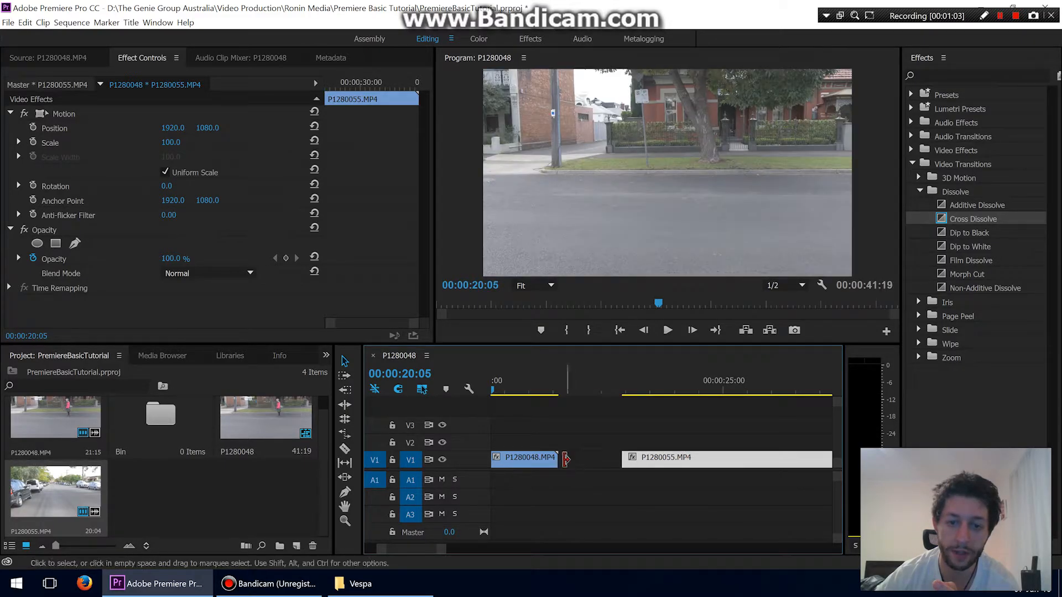
mouse_move(549, 459)
left_mouse_down()
mouse_move(518, 458)
mouse_move(553, 466)
mouse_move(540, 464)
left_mouse_up()
left_click_drag(947, 222, 518, 458)
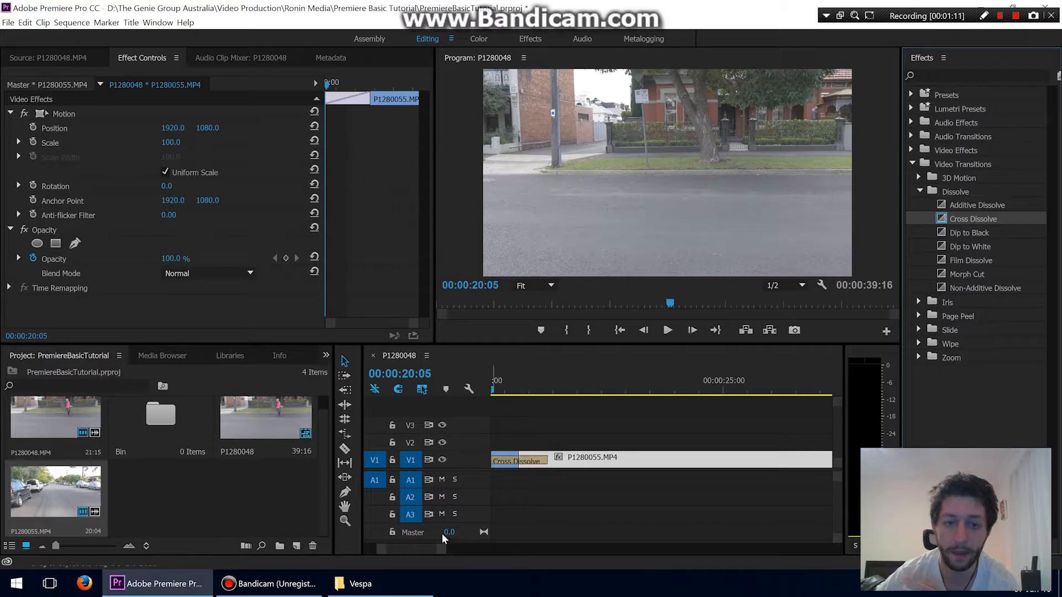
Preview the Cross Dissolve between P1280048.MP4 and P1280055.MP4 by scrubbing across the cut.
left_click_drag(429, 550, 425, 550)
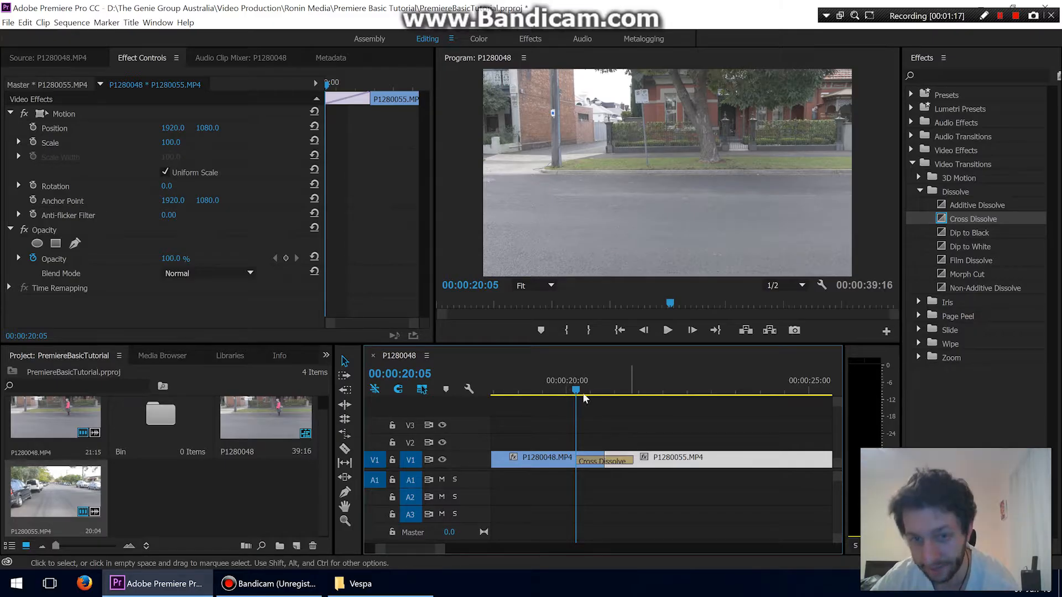
left_click_drag(572, 391, 571, 392)
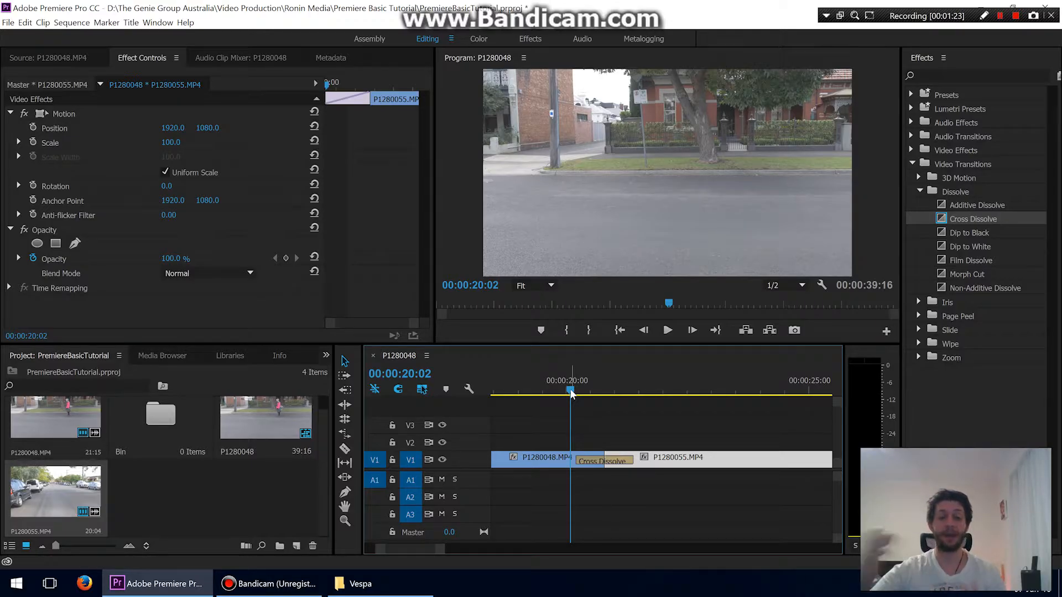
left_click_drag(571, 392, 651, 394)
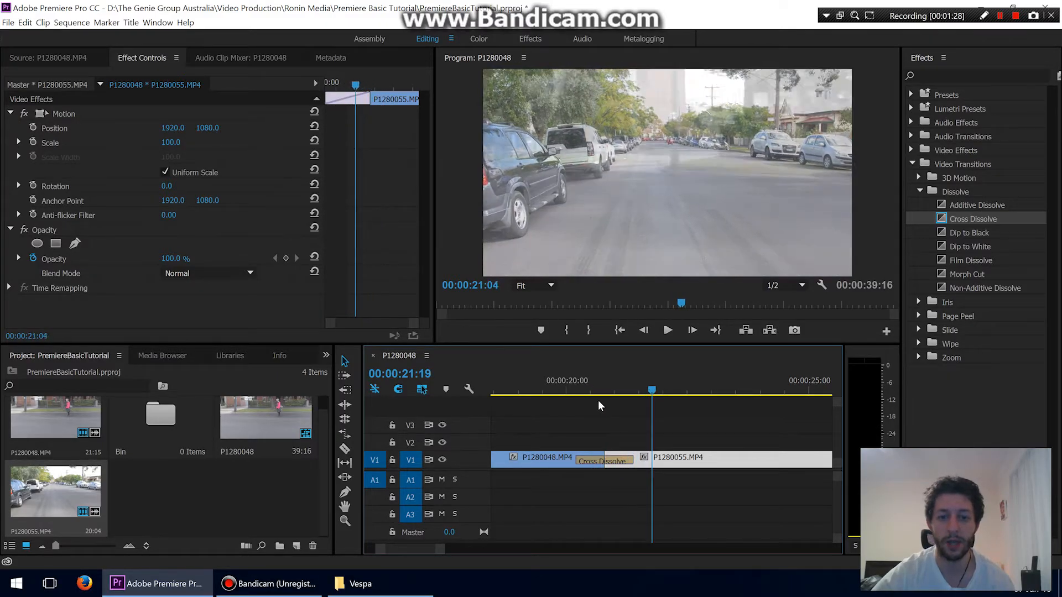
left_click(591, 394)
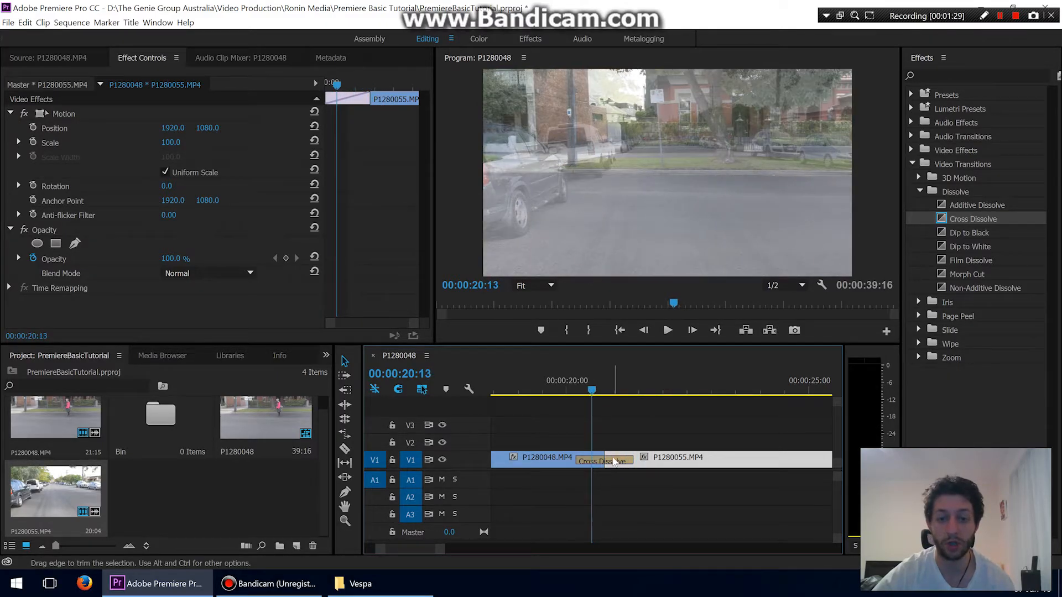
Lengthen the Cross Dissolve to a duration of 00:00:01:15, and delete it from the cut.
left_click(615, 462)
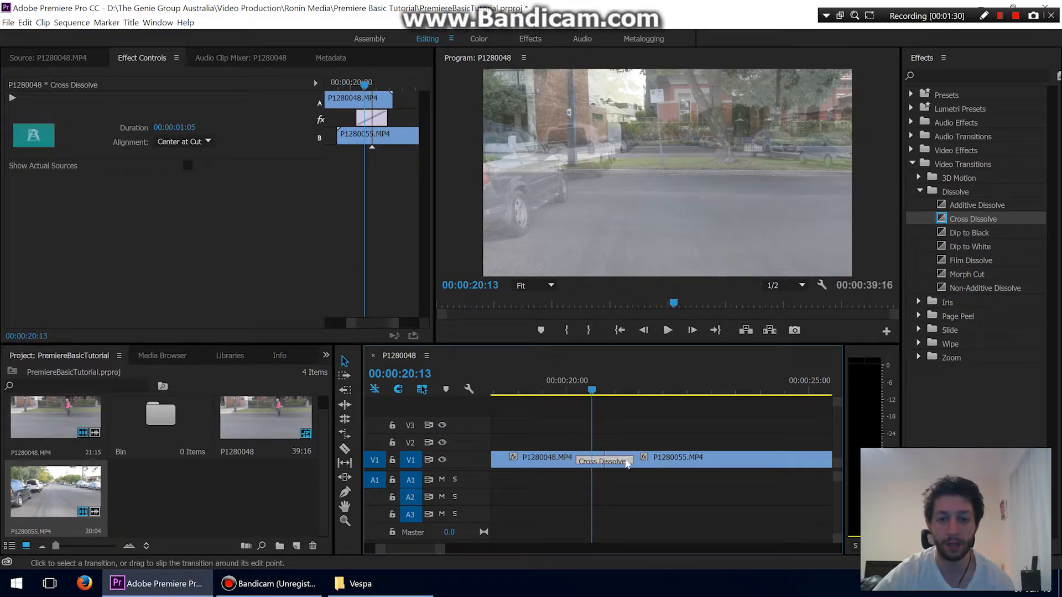
left_click_drag(627, 463, 643, 463)
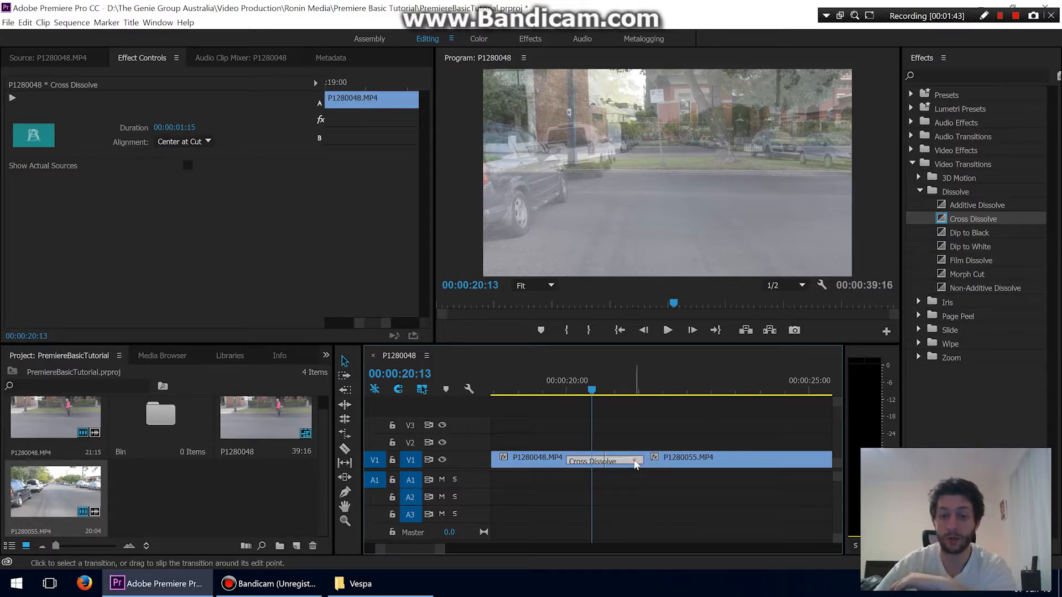
key("Delete")
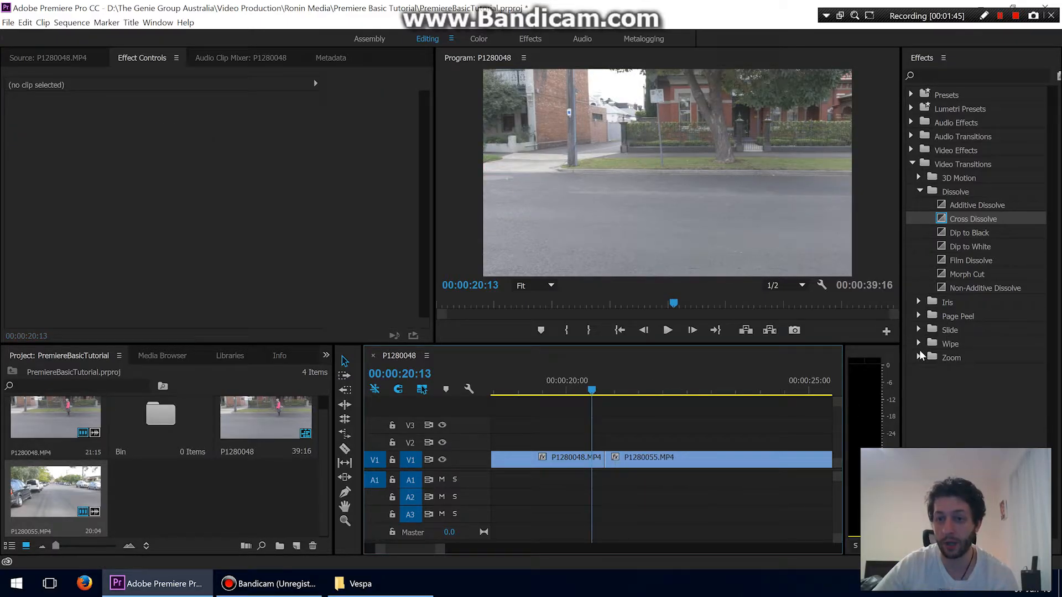
Apply the Wipe video transition to the cut between P1280048.MP4 and P1280055.MP4 and place the playhead at 00:00:20:03.
left_click(919, 346)
scroll(973, 221, "down", 4)
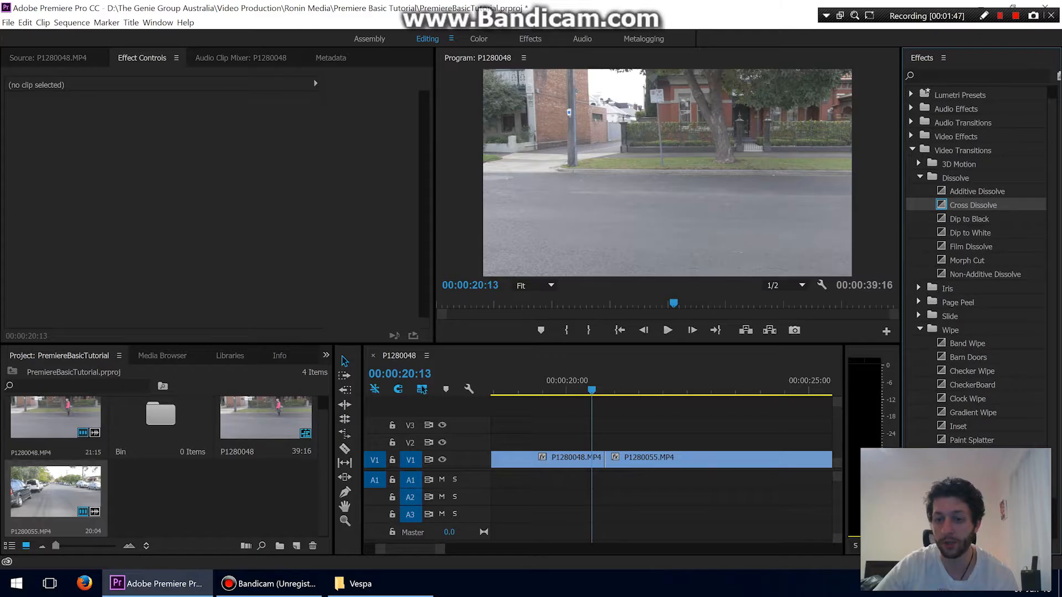
left_click_drag(973, 160, 605, 459)
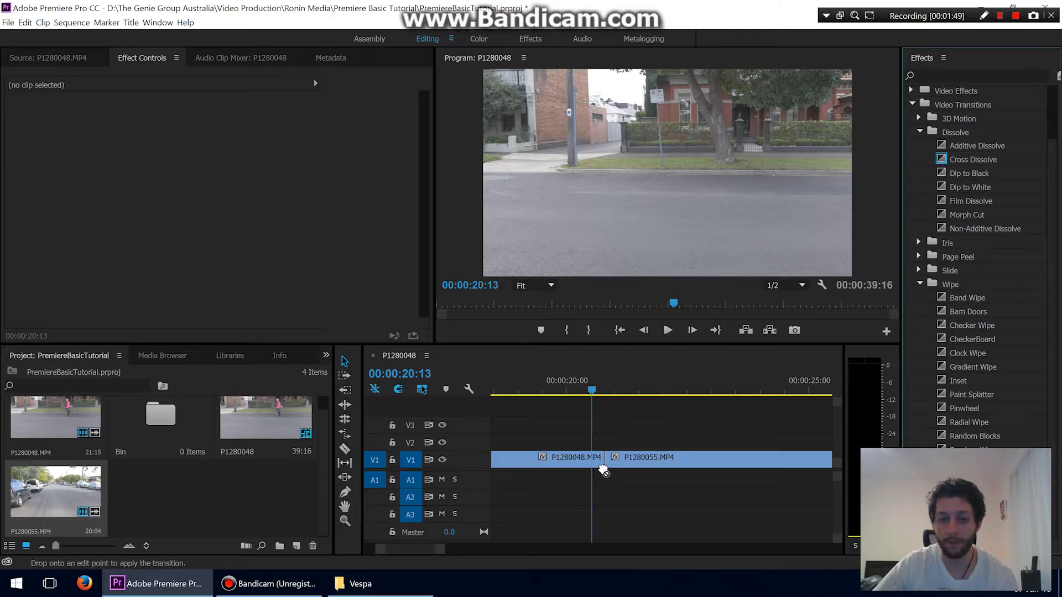
mouse_move(585, 384)
left_mouse_down()
mouse_move(576, 384)
mouse_move(646, 387)
mouse_move(571, 389)
left_mouse_up()
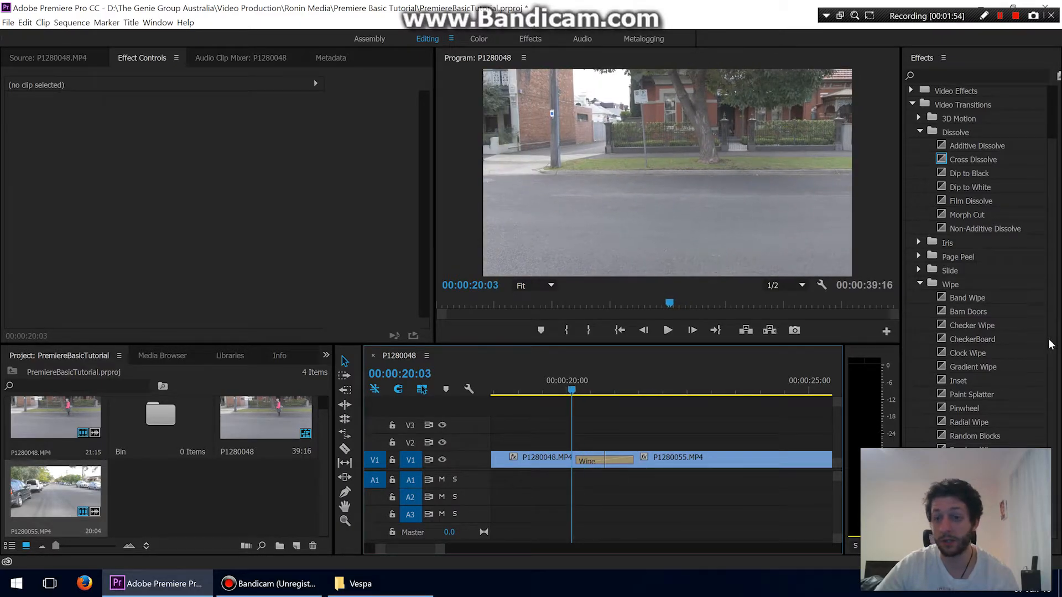
Collapse the Wipe and Dissolve transition folders, and delete the Wipe from the cut between the two clips.
left_click(921, 284)
left_click(920, 192)
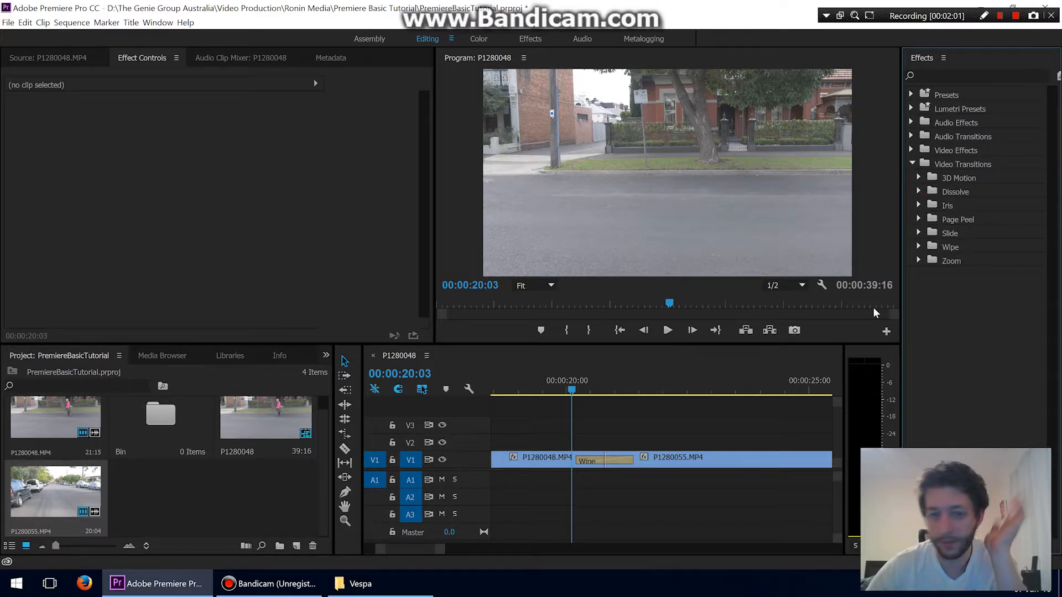
left_click(621, 460)
key("Delete")
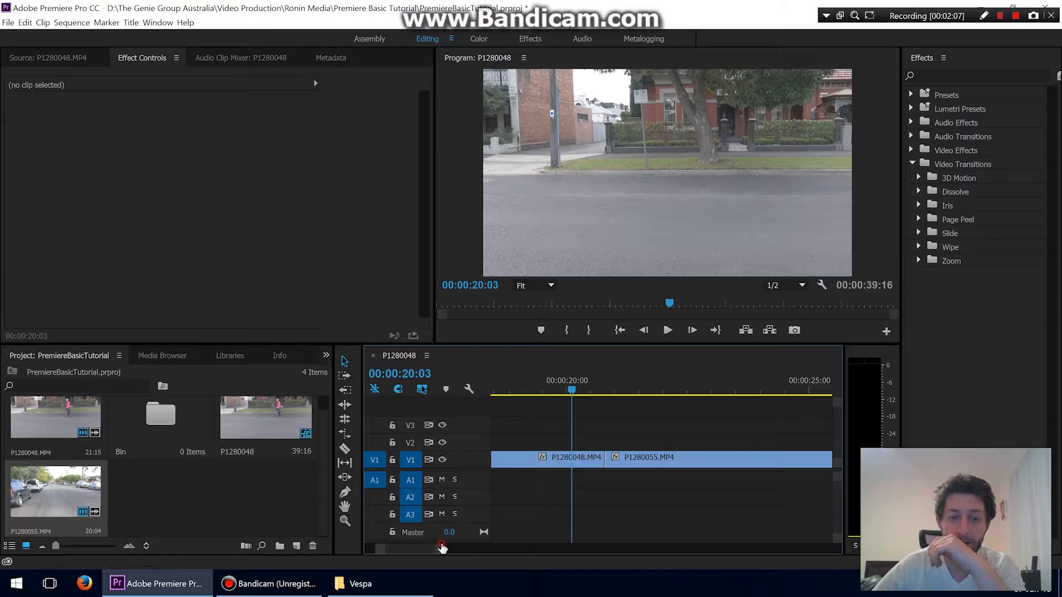
Trim the end of P1280055.MP4 back to 00:00:32:02 and move the playhead to 00:00:21:22.
left_click_drag(451, 549, 532, 549)
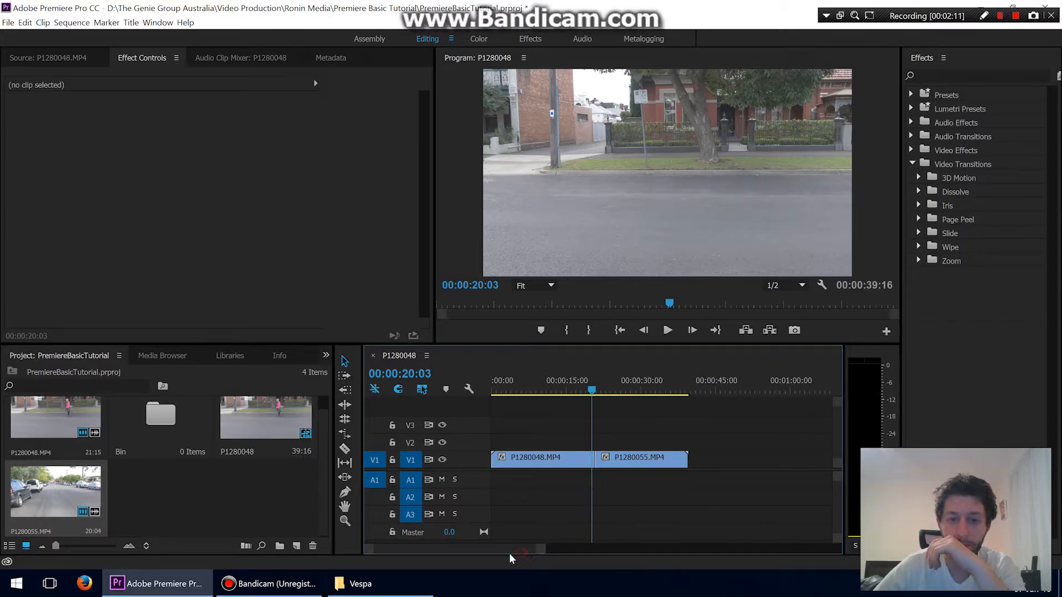
left_click_drag(557, 393, 627, 391)
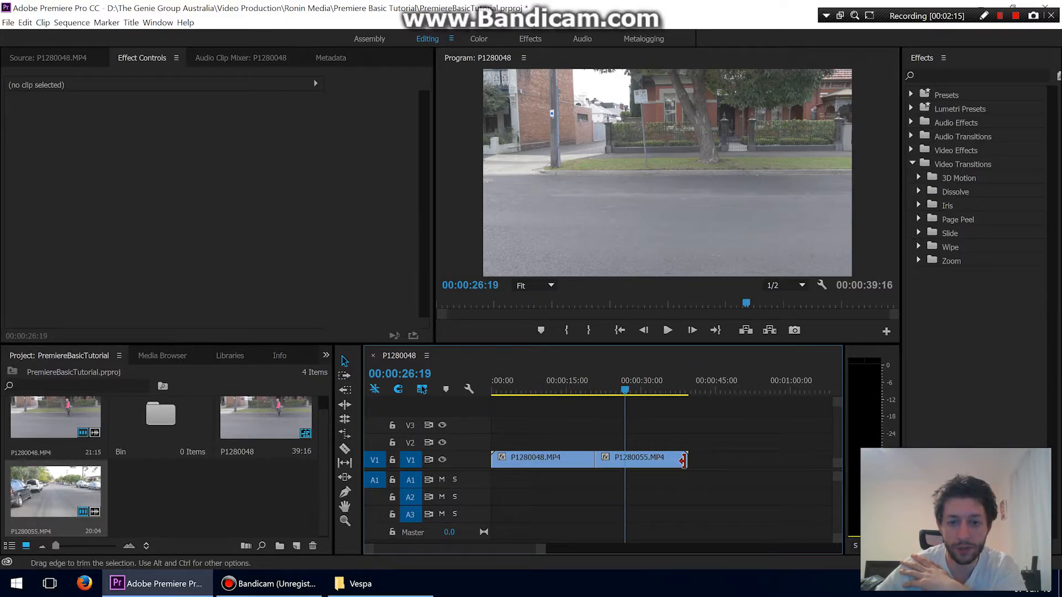
left_click_drag(687, 459, 640, 461)
mouse_move(614, 397)
left_mouse_down()
mouse_move(600, 390)
mouse_move(634, 392)
mouse_move(611, 390)
left_mouse_up()
mouse_move(626, 460)
left_mouse_down()
mouse_move(677, 460)
mouse_move(636, 459)
left_mouse_up()
left_click_drag(611, 391, 601, 392)
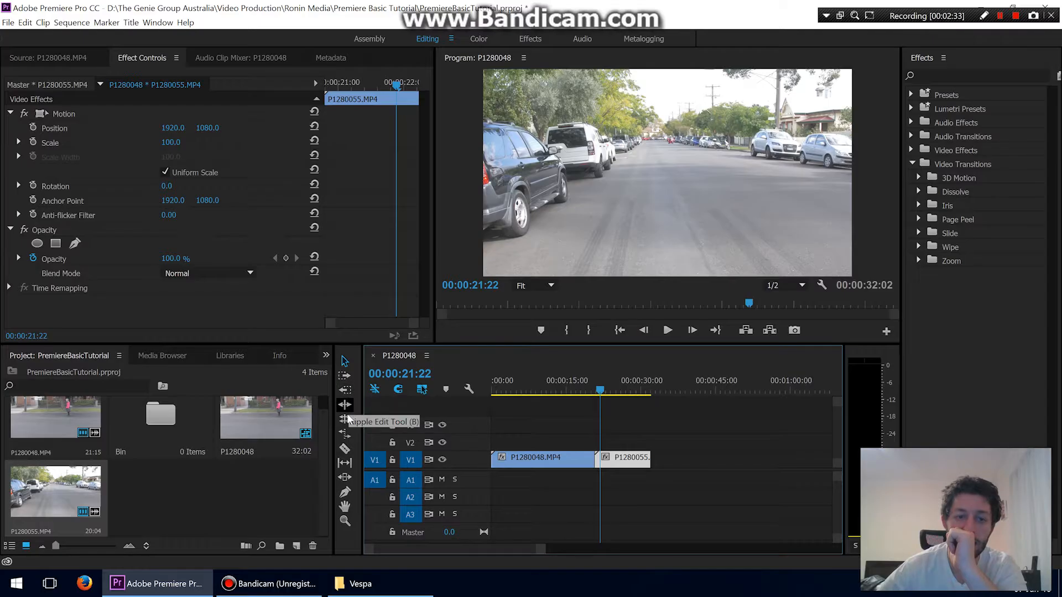
Slip the footage inside P1280055.MP4 with the Slip tool, and place the playhead at 00:00:38:03.
left_click(347, 420)
left_click(347, 405)
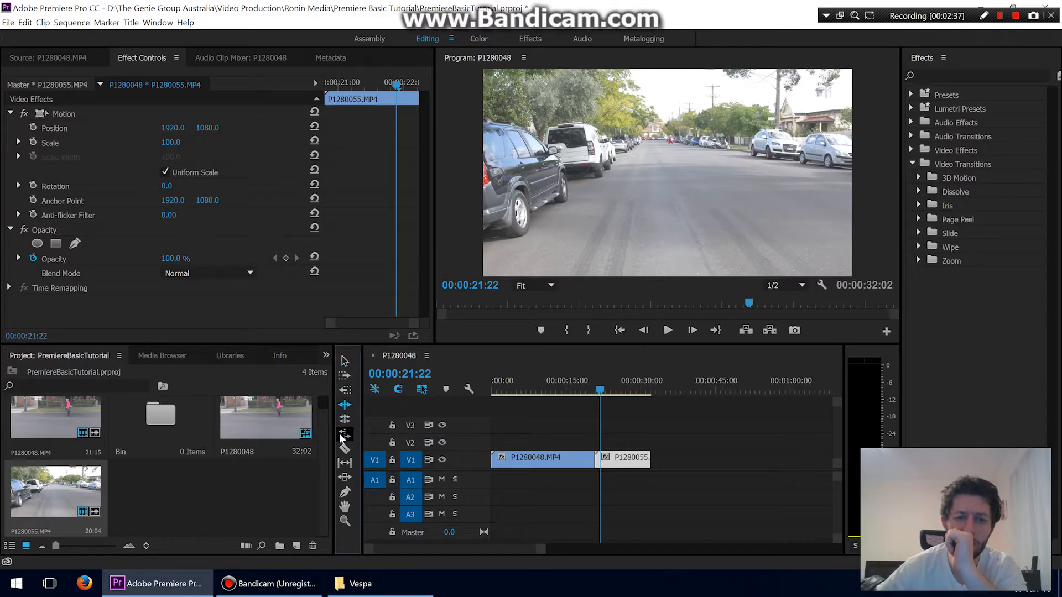
left_click(345, 465)
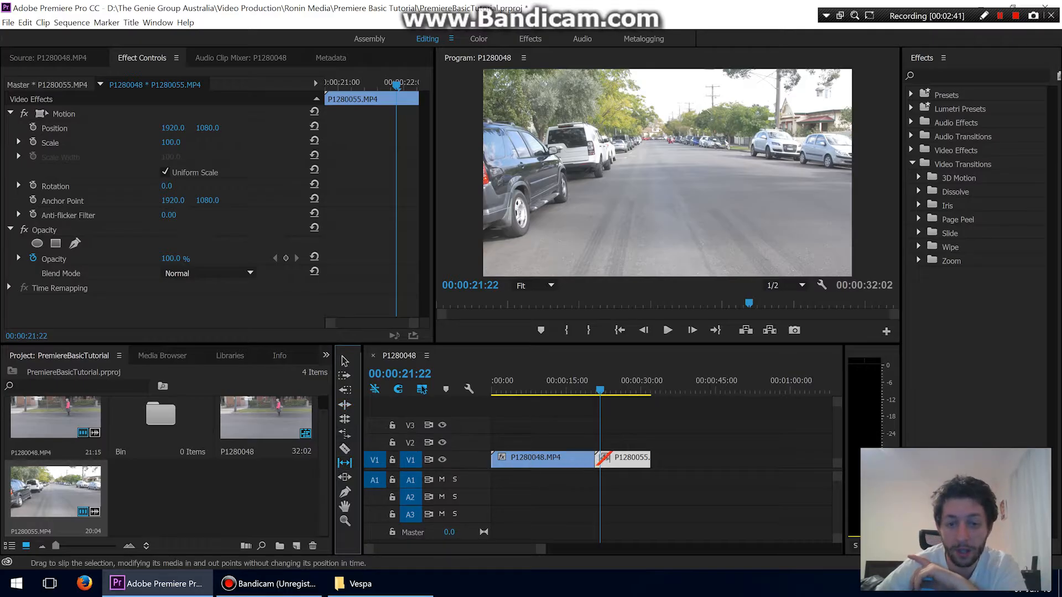
mouse_move(613, 463)
left_mouse_down()
mouse_move(586, 462)
mouse_move(667, 462)
mouse_move(545, 462)
mouse_move(608, 454)
mouse_move(589, 487)
mouse_move(630, 458)
mouse_move(658, 457)
mouse_move(628, 459)
left_mouse_up()
left_click(345, 360)
left_click(684, 394)
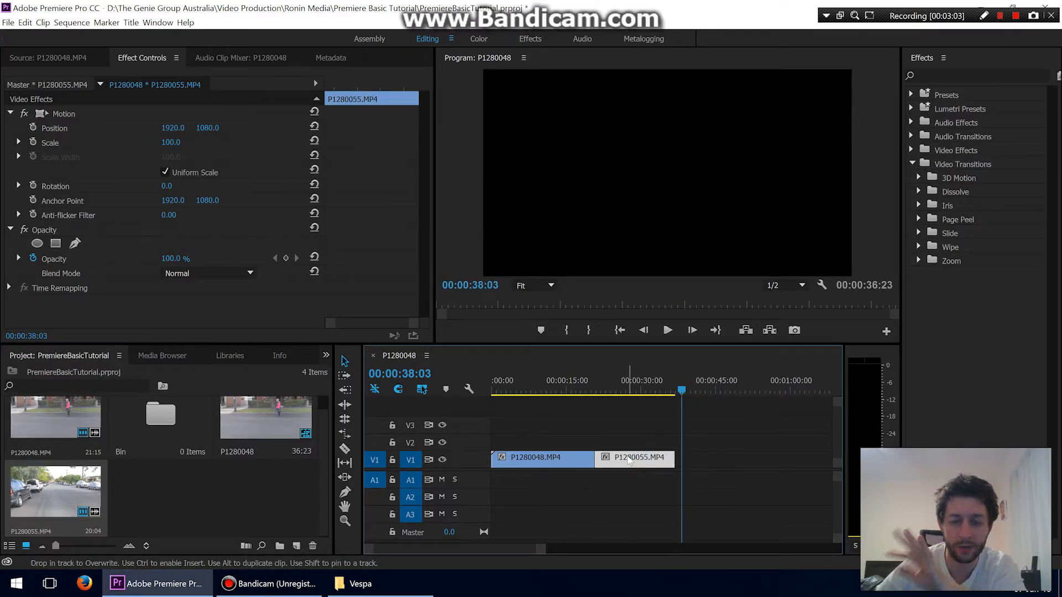
left_click(620, 442)
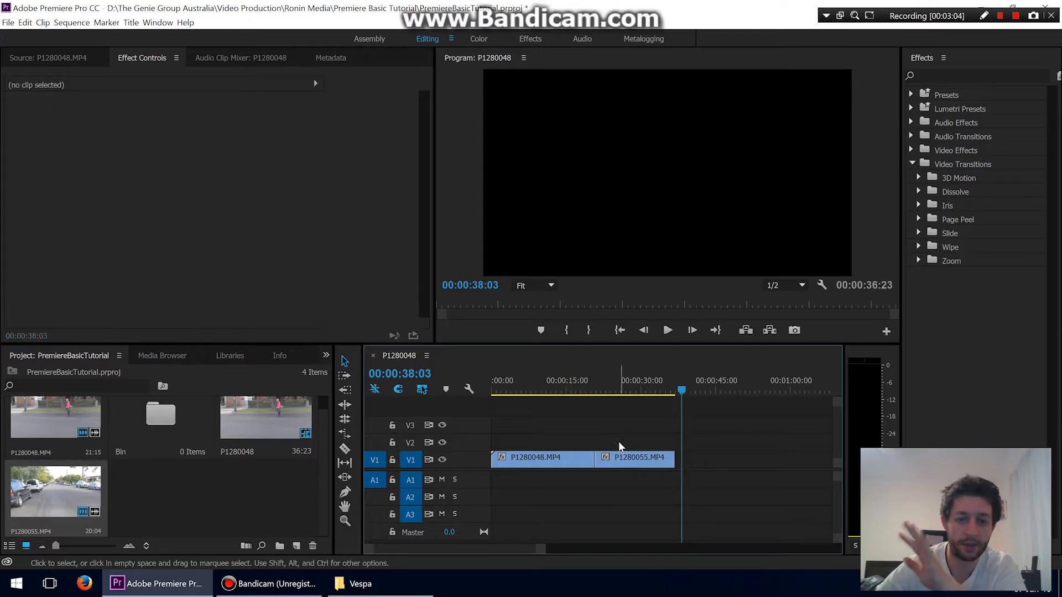
Try Track Select Forward on both V1 clips and Track Select Backward on P1280048.MP4, and return to the Selection tool.
left_click(344, 377)
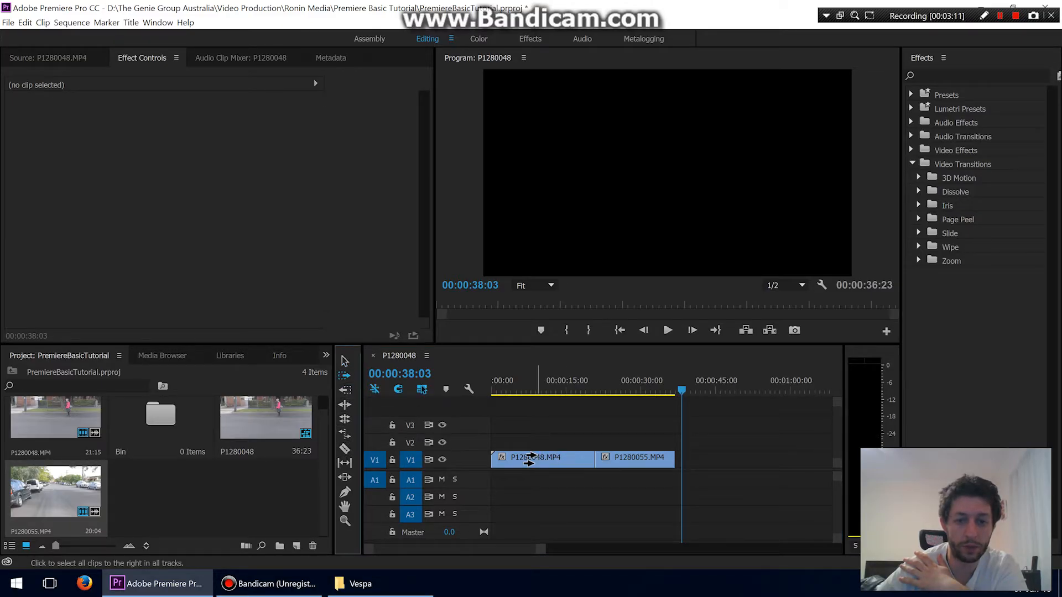
left_click(529, 460)
left_click_drag(562, 460, 513, 465)
left_click(356, 366)
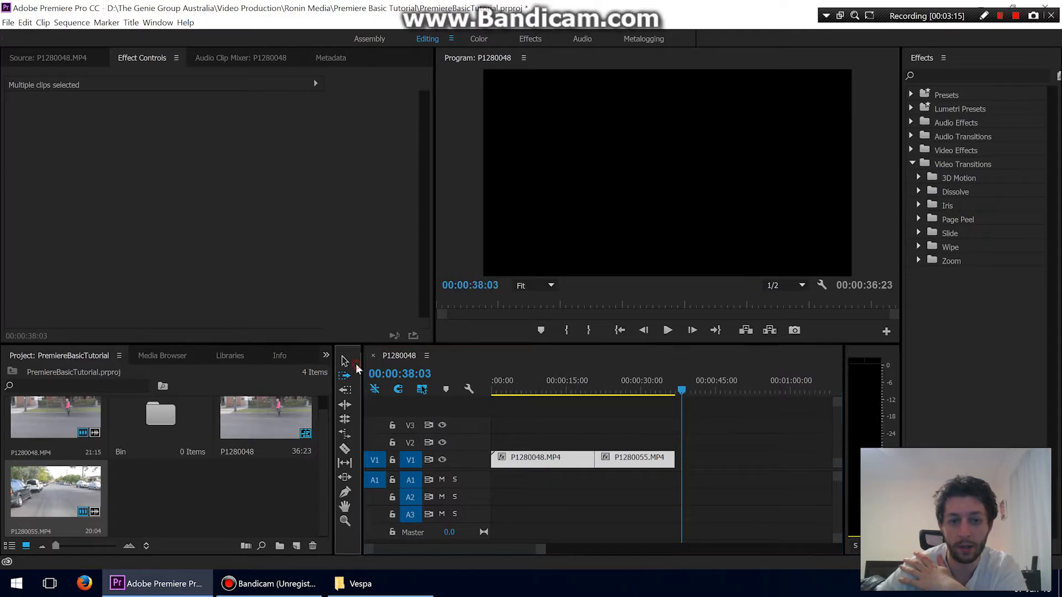
left_click(345, 389)
left_click(502, 455)
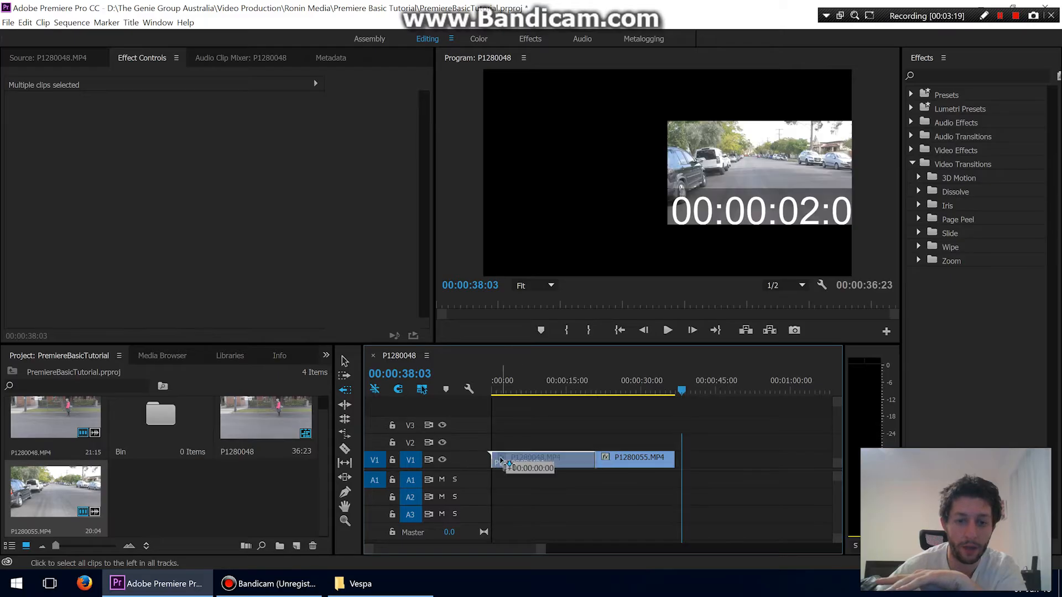
left_click(344, 361)
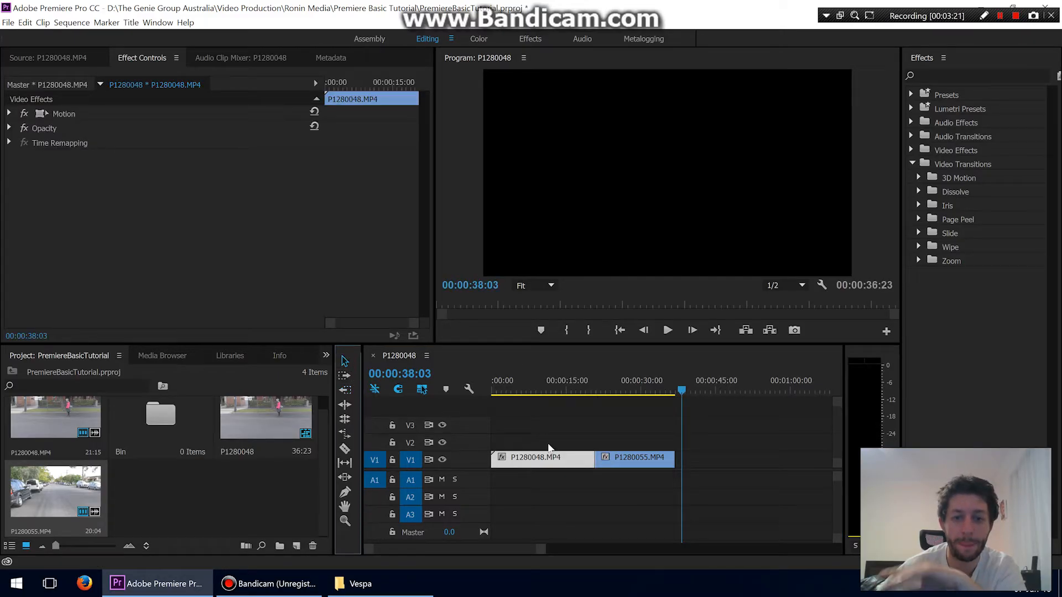
Move P1280055.MP4 further along V1 to end at 00:00:56:19, and ripple delete the gap in front of it.
left_click(615, 459)
left_click_drag(647, 467, 746, 467)
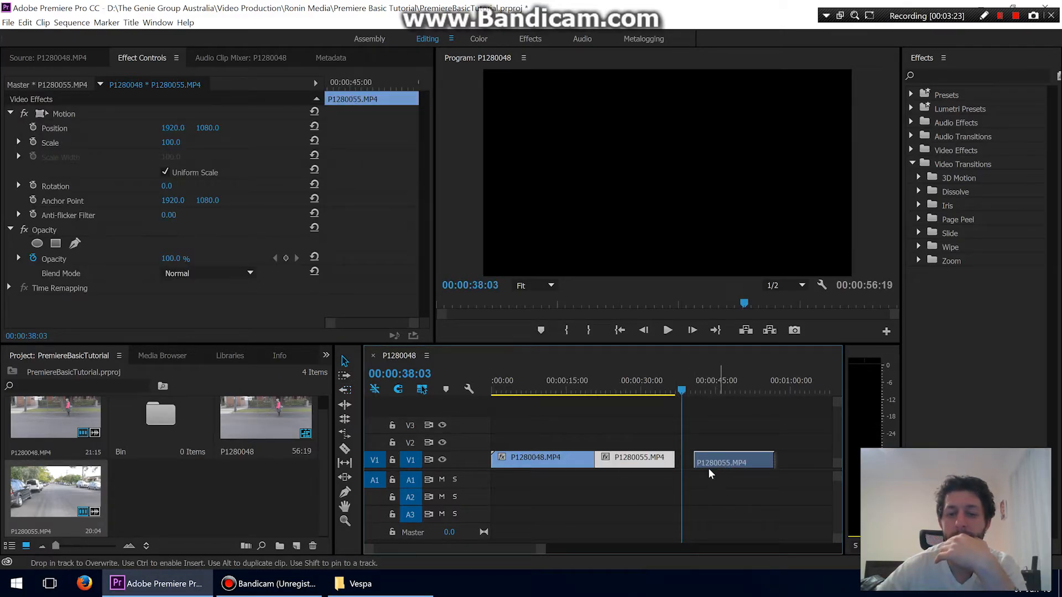
left_click(637, 457)
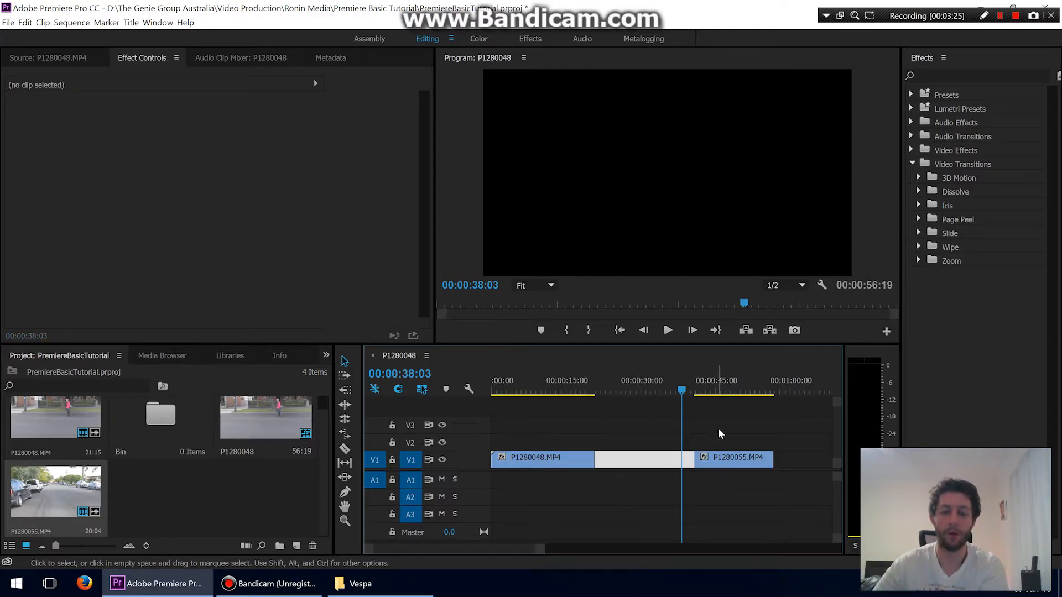
right_click(624, 465)
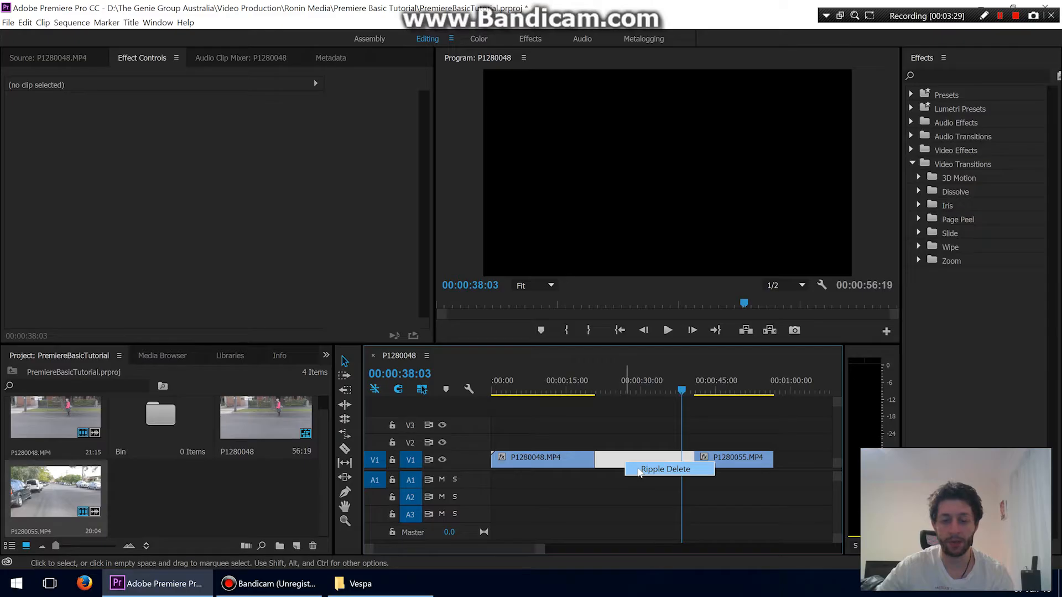
left_click(638, 470)
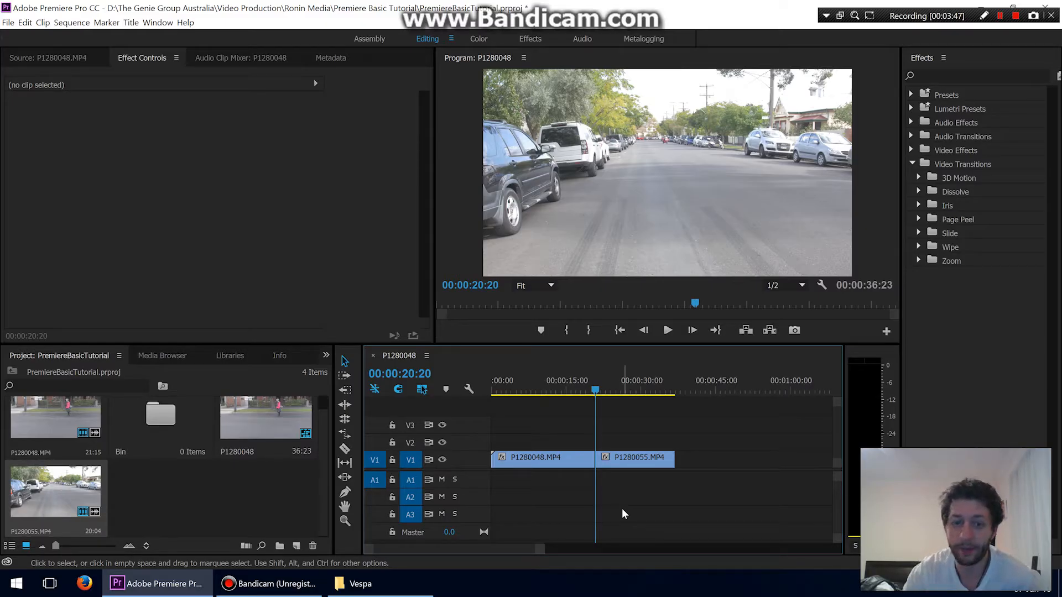
Append P1280048.MP4 with its audio after P1280055.MP4 in the sequence, and place the playhead at 00:00:44:02.
left_click(913, 164)
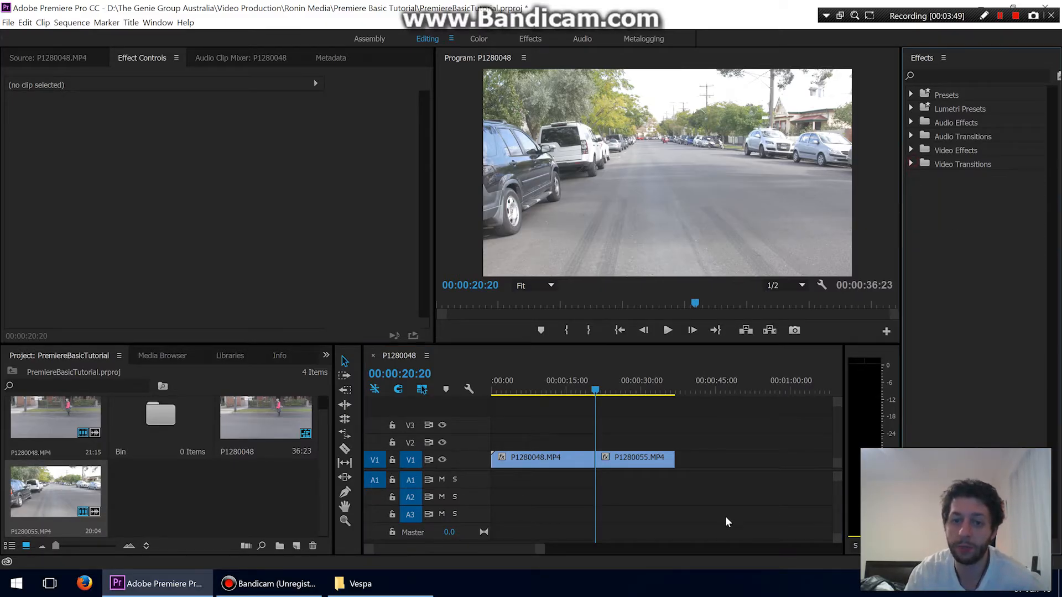
mouse_move(629, 459)
left_mouse_down()
mouse_move(666, 460)
mouse_move(575, 447)
mouse_move(575, 479)
mouse_move(645, 476)
mouse_move(619, 501)
mouse_move(598, 477)
mouse_move(630, 474)
mouse_move(623, 464)
mouse_move(579, 484)
mouse_move(572, 470)
mouse_move(636, 458)
mouse_move(622, 476)
left_mouse_up()
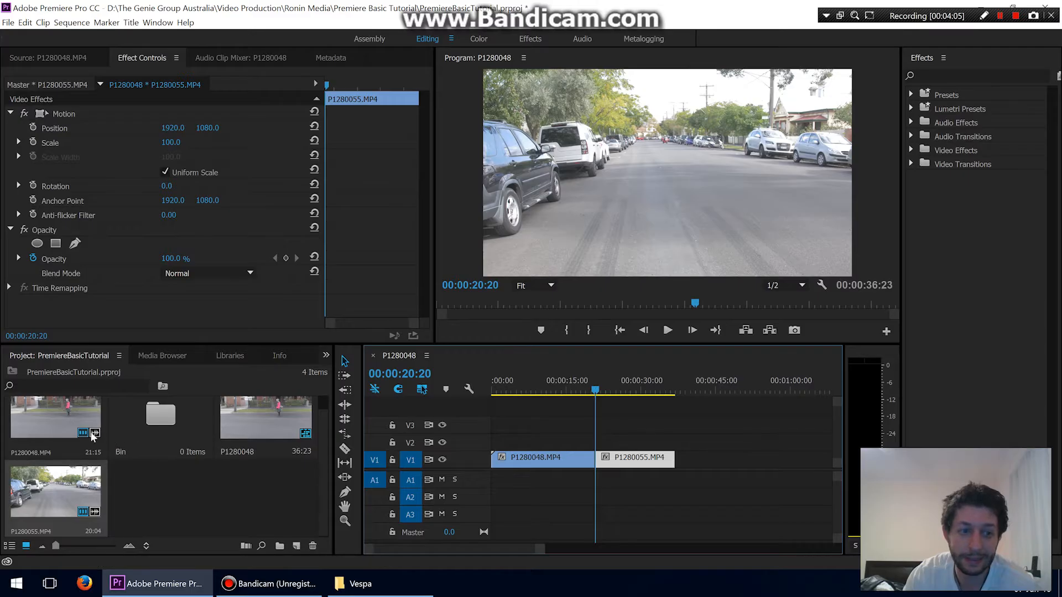
left_click_drag(83, 422, 677, 468)
left_click(712, 383)
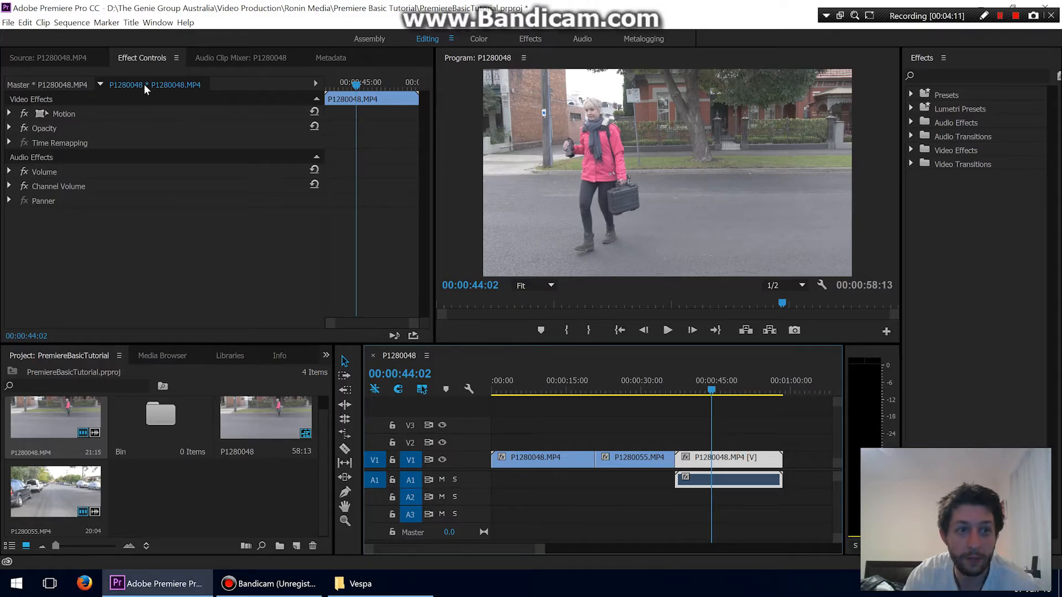
Keyframe the appended clip's audio volume level at -20 dB at 00:00:40:02.
left_click(10, 172)
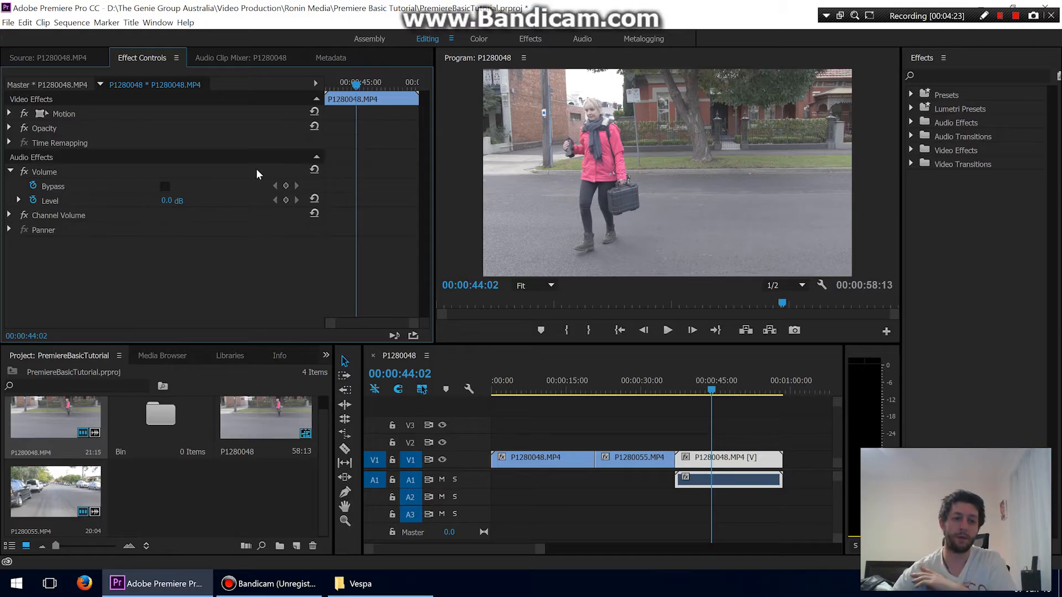
left_click_drag(358, 83, 337, 83)
left_click(168, 200)
type("-20")
key("Return")
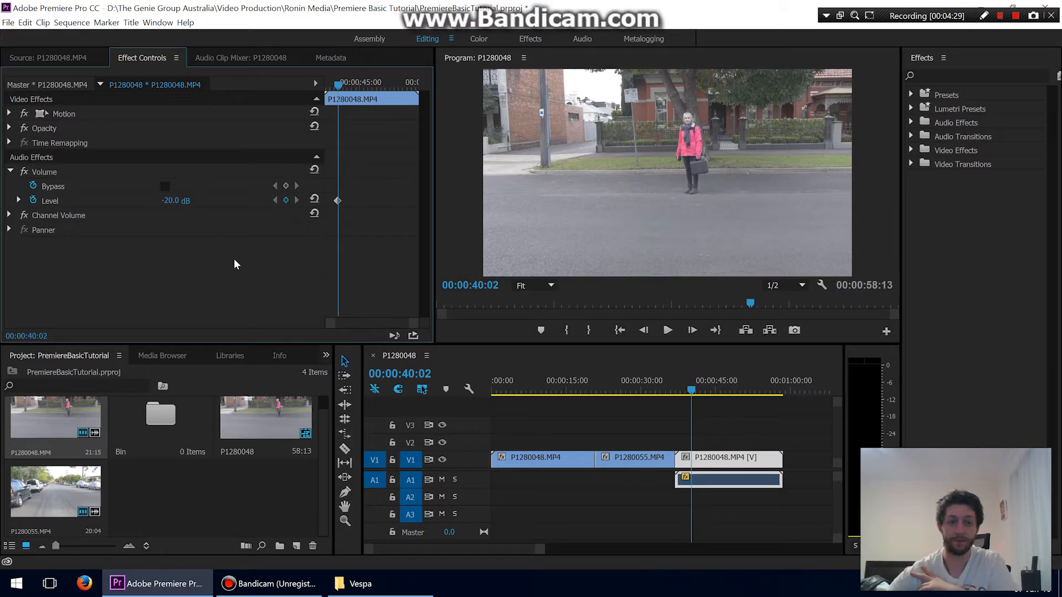
Add a second volume level keyframe of 0 dB at 00:00:48:21 on the appended clip.
left_click_drag(354, 85, 376, 83)
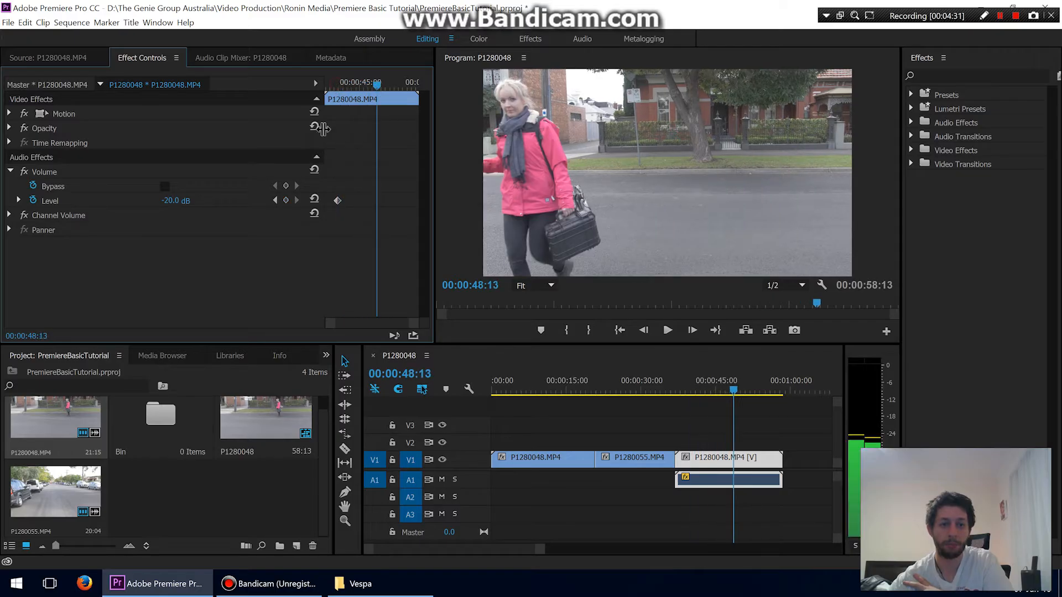
left_click(180, 196)
type("0")
key("Return")
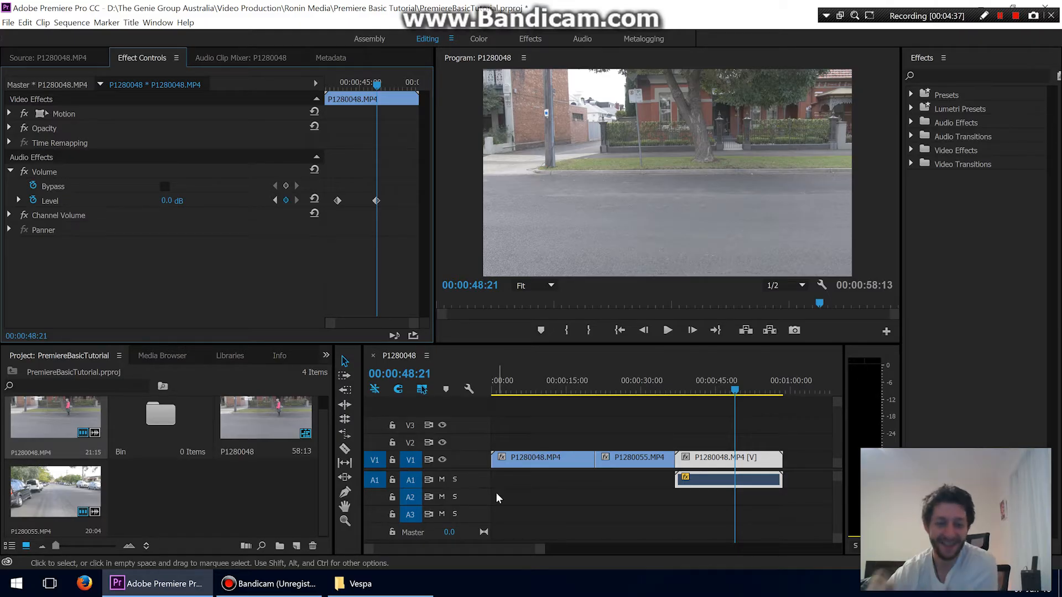
left_click(471, 478)
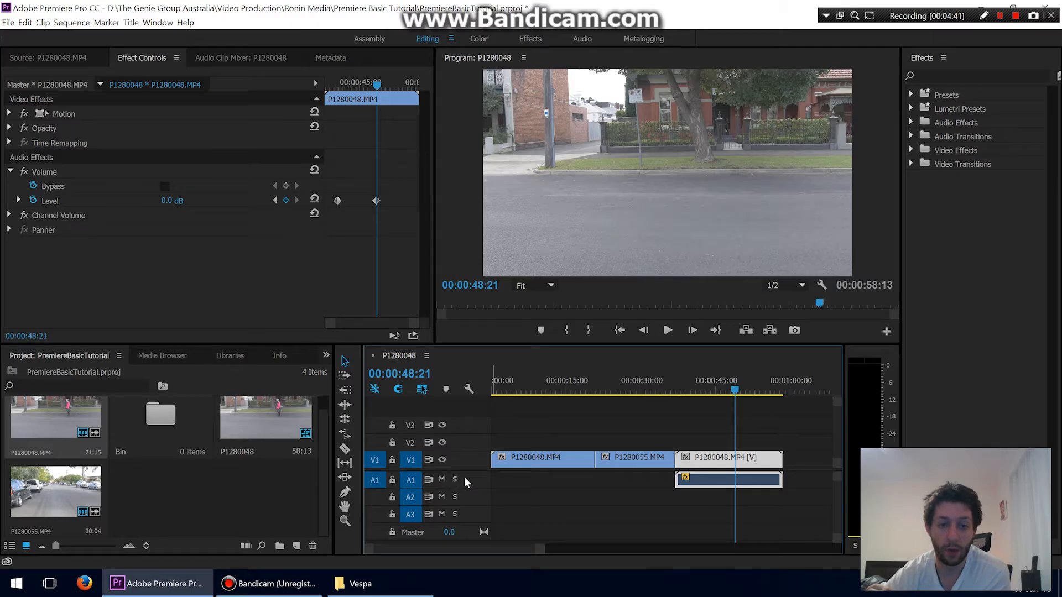
Enlarge audio track A1 to display the appended P1280048.MP4 clip's waveform and volume keyframe line.
scroll(479, 481, "up", 4)
scroll(483, 462, "up", 4)
scroll(483, 463, "down", 4)
scroll(466, 482, "up", 2)
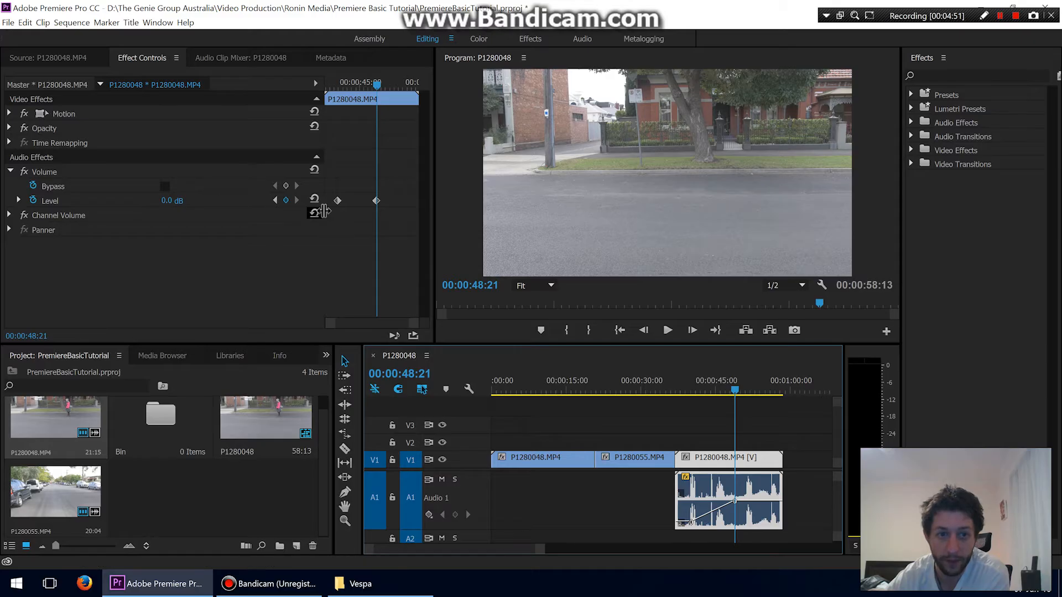
Scrub through the appended clip's volume keyframes, and play back the fade-in past the second keyframe.
left_click_drag(350, 89, 377, 87)
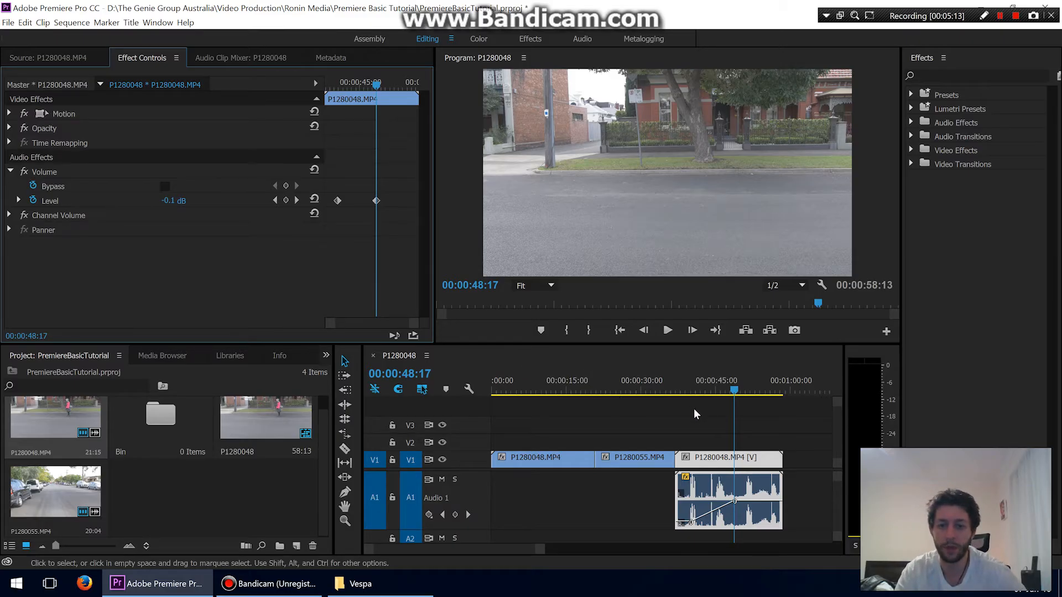
mouse_move(734, 393)
left_mouse_down()
mouse_move(748, 390)
mouse_move(720, 380)
left_mouse_up()
left_click(667, 330)
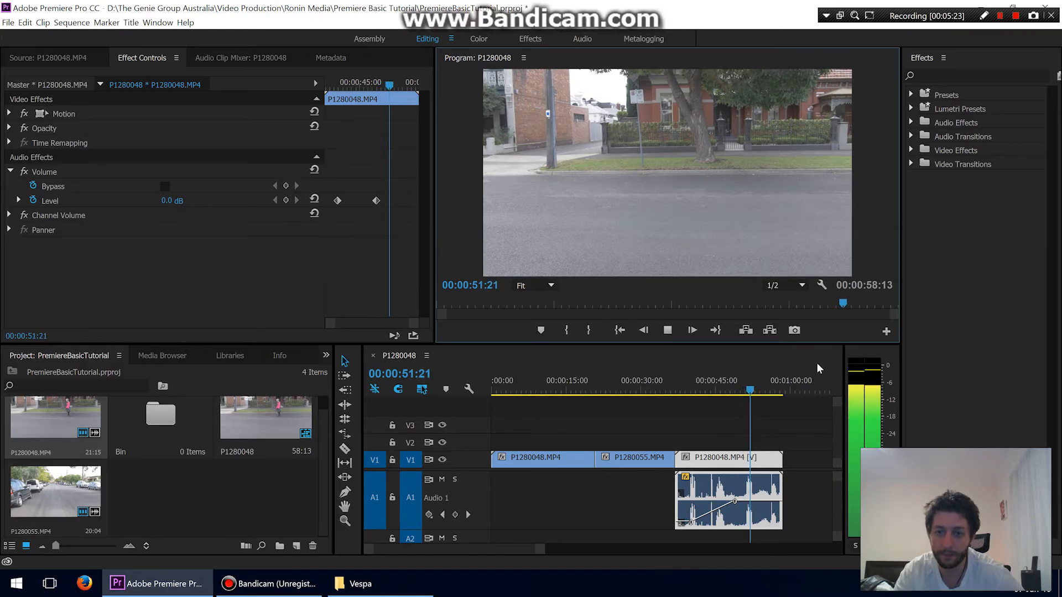
left_click(667, 330)
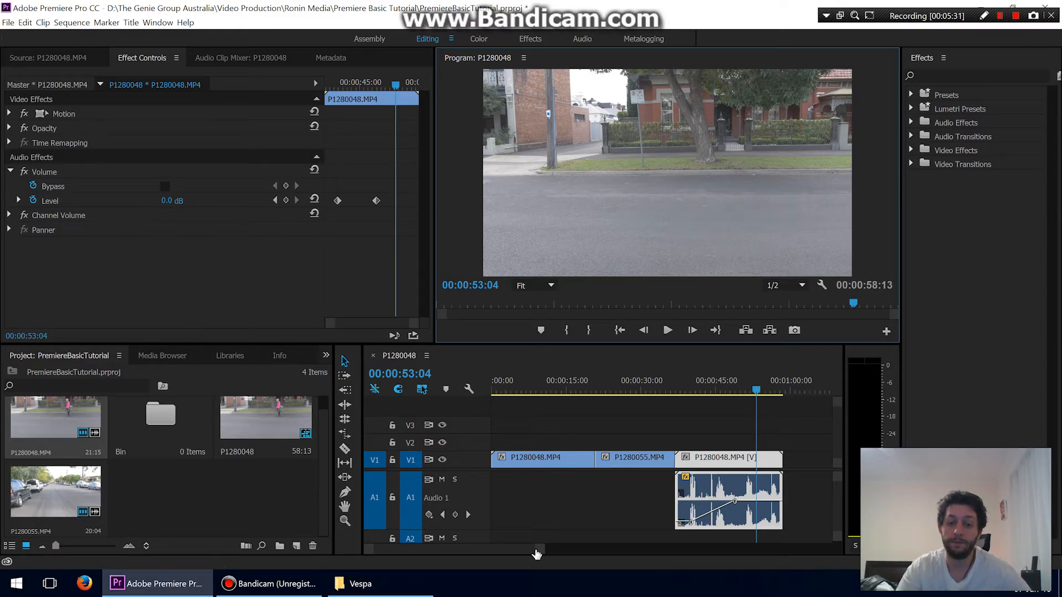
Move the playhead back to the first clip, and preview a short part of it with the playback controls.
left_click_drag(543, 549, 674, 548)
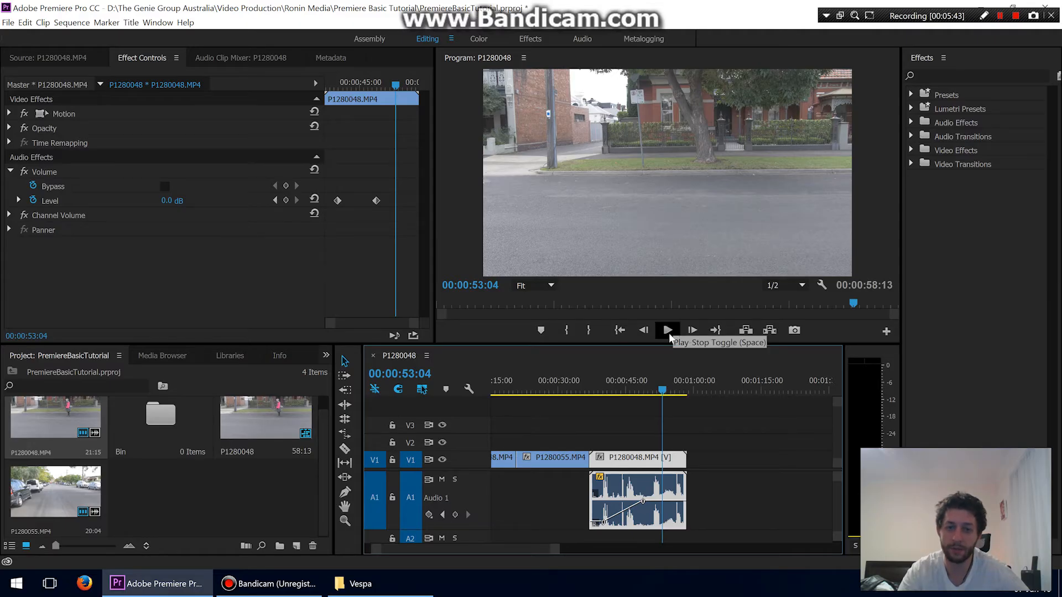
left_click(611, 392)
left_click_drag(534, 391, 494, 390)
left_click(668, 330)
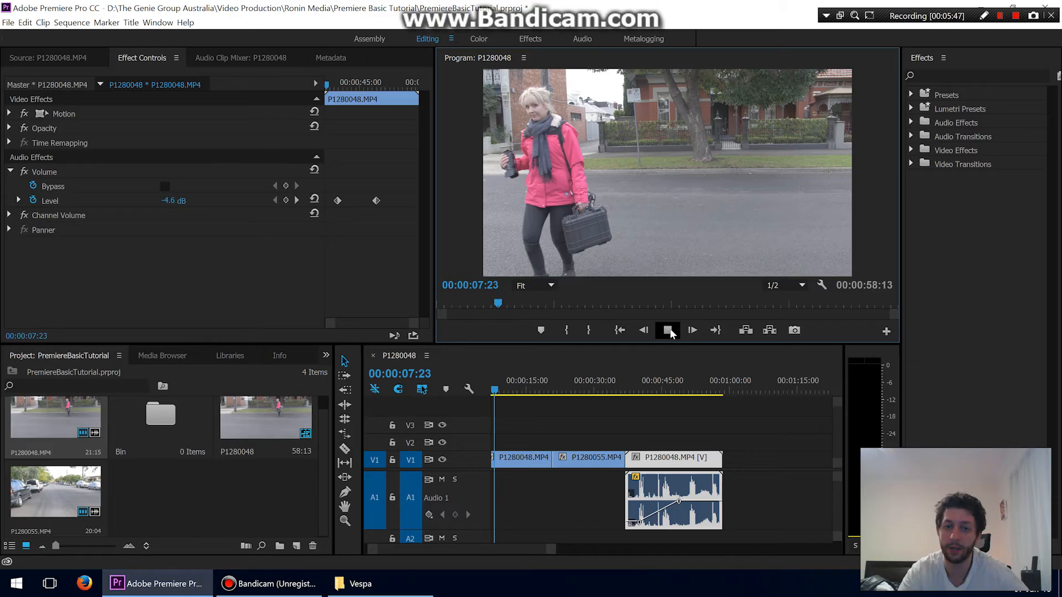
left_click(668, 330)
left_click(690, 330)
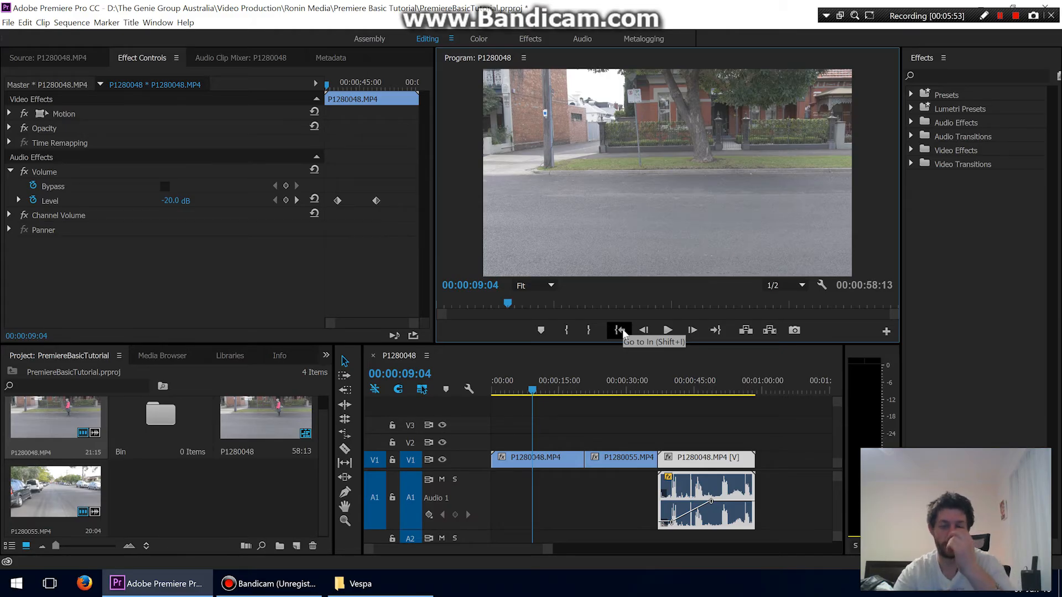
right_click(536, 462)
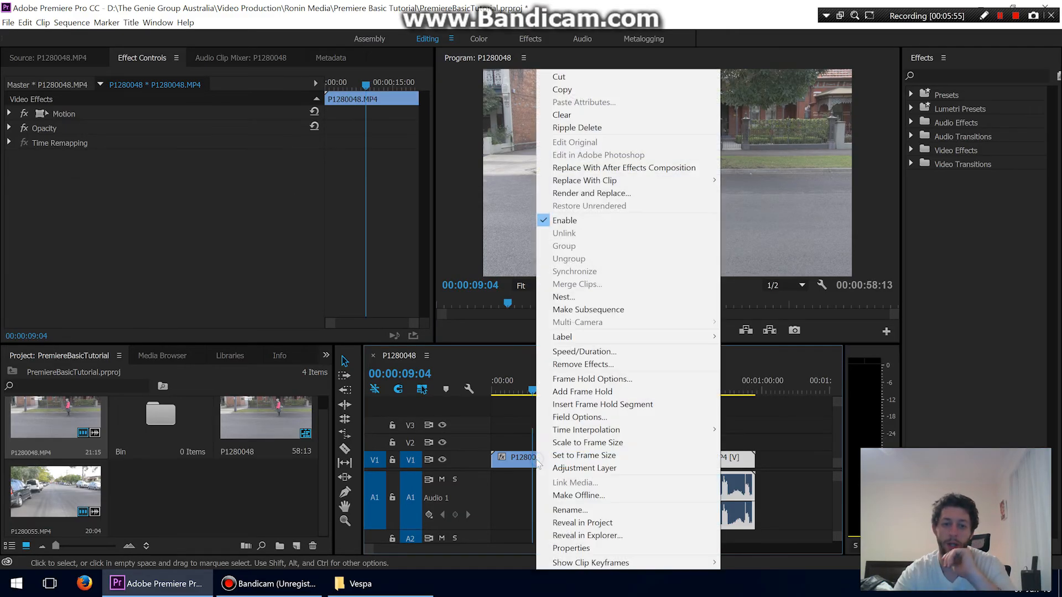
left_click(497, 312)
left_click(532, 391)
right_click(533, 392)
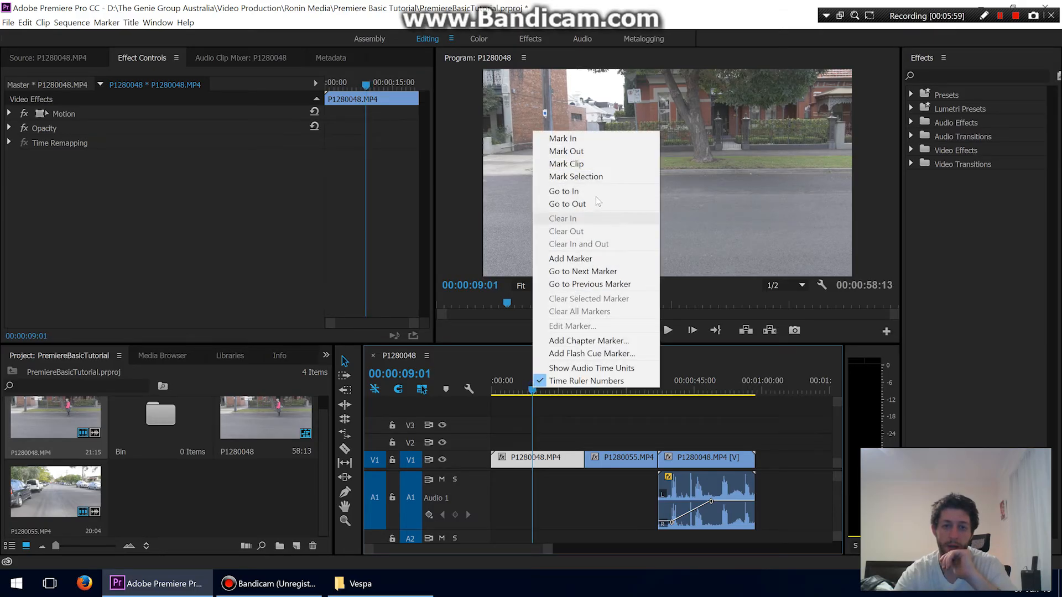
left_click(701, 384)
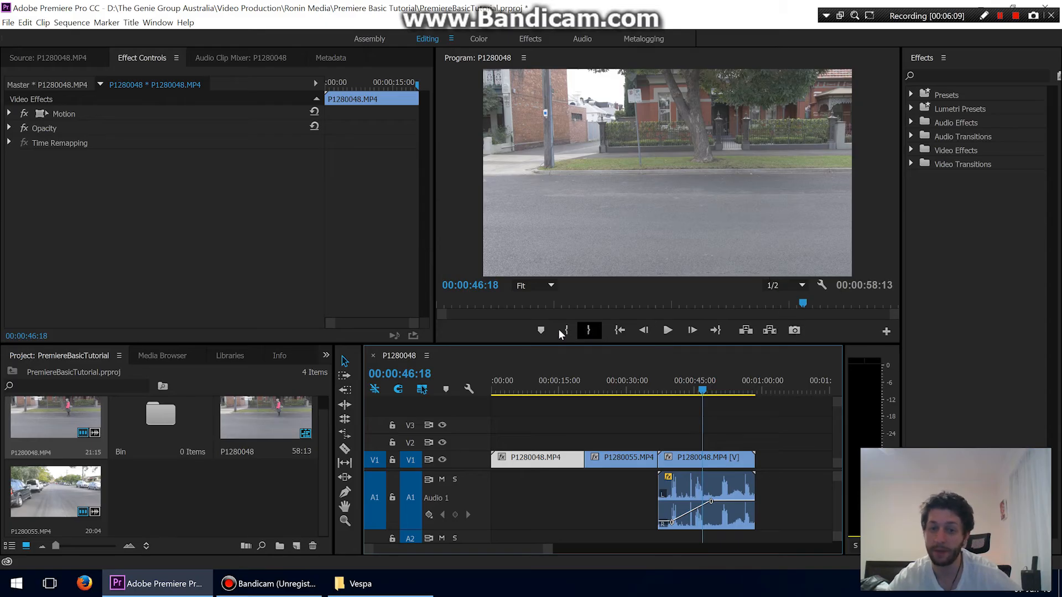
Add sequence markers at 00:00:17:04 over the first clip and at 00:00:29:14 over P1280055.MP4.
left_click(569, 387)
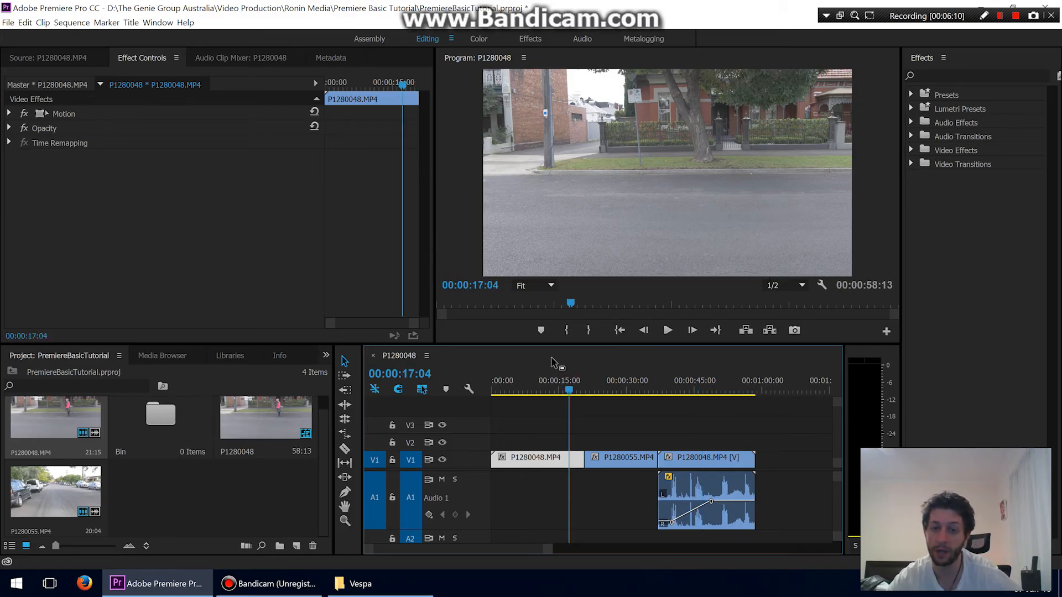
left_click(541, 330)
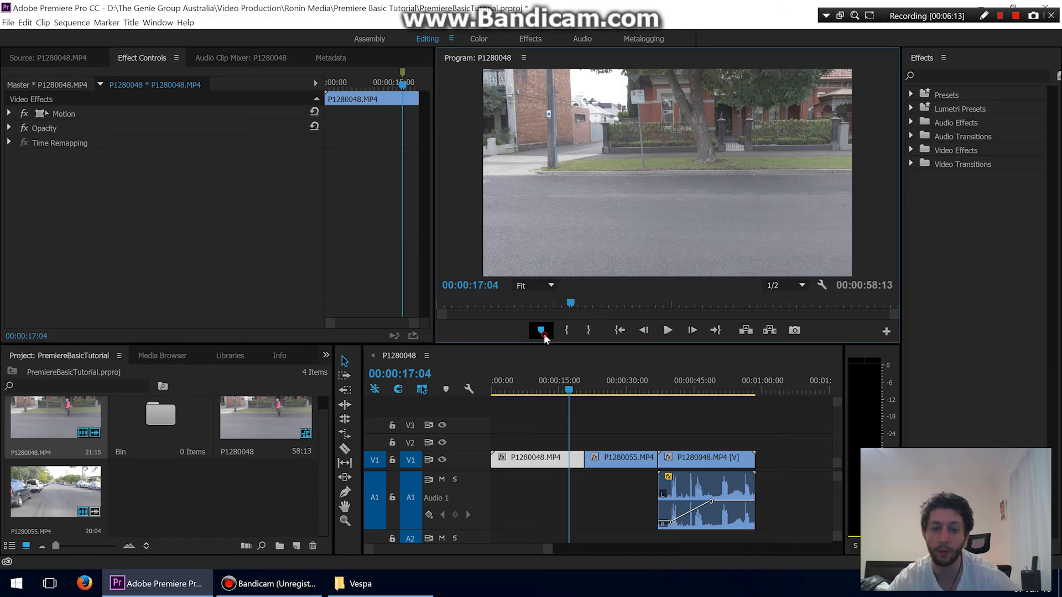
left_click(604, 393)
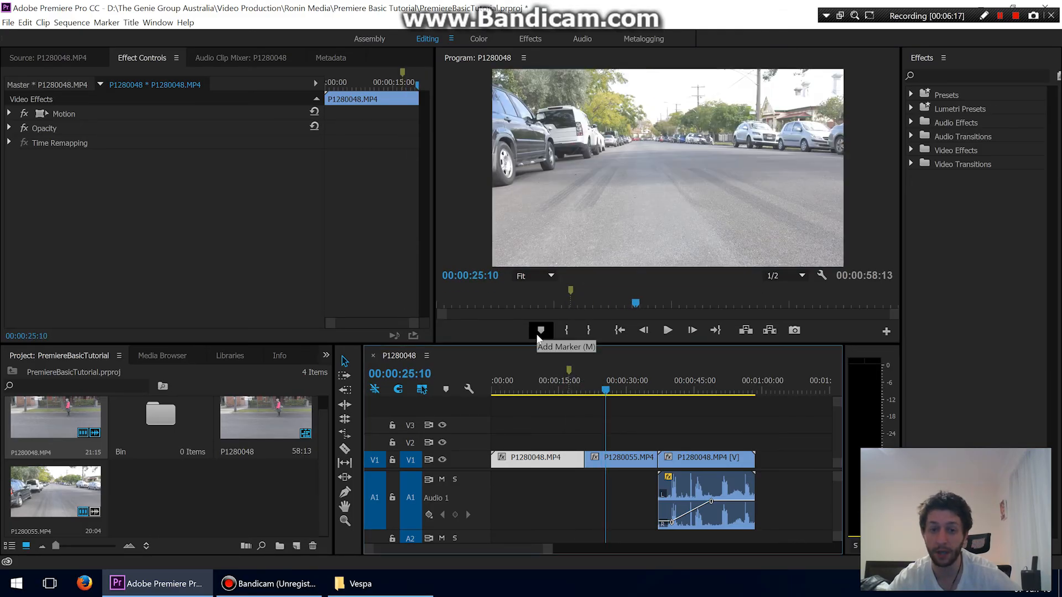
left_click(613, 392)
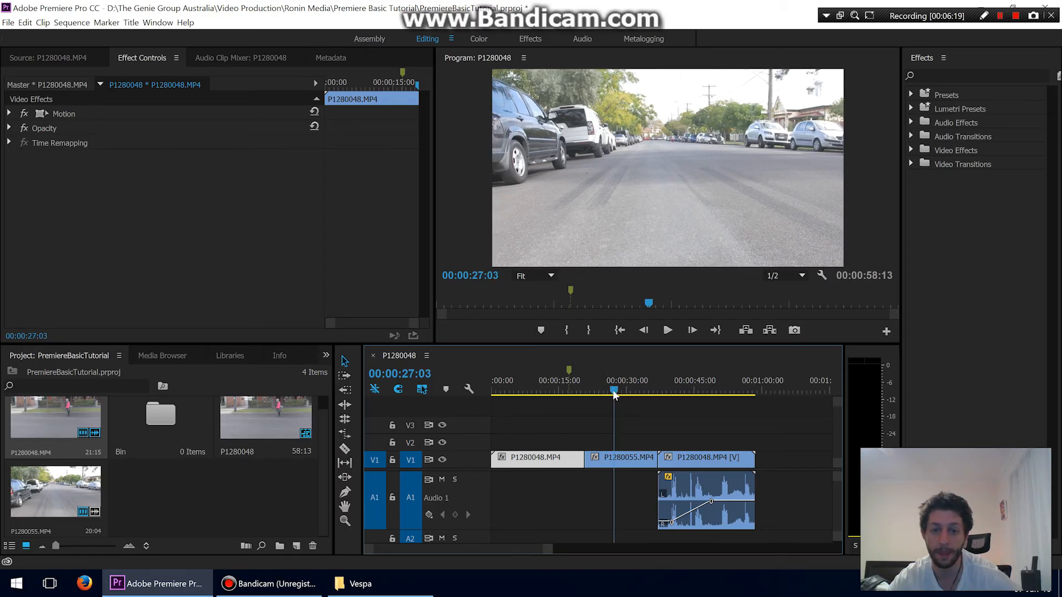
left_click_drag(612, 394, 624, 394)
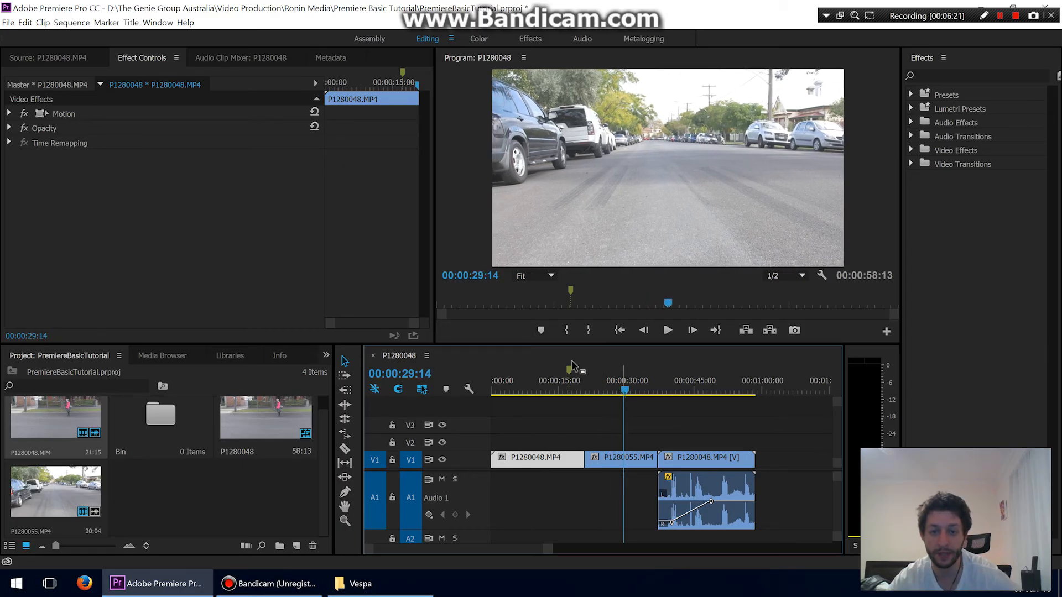
left_click(541, 331)
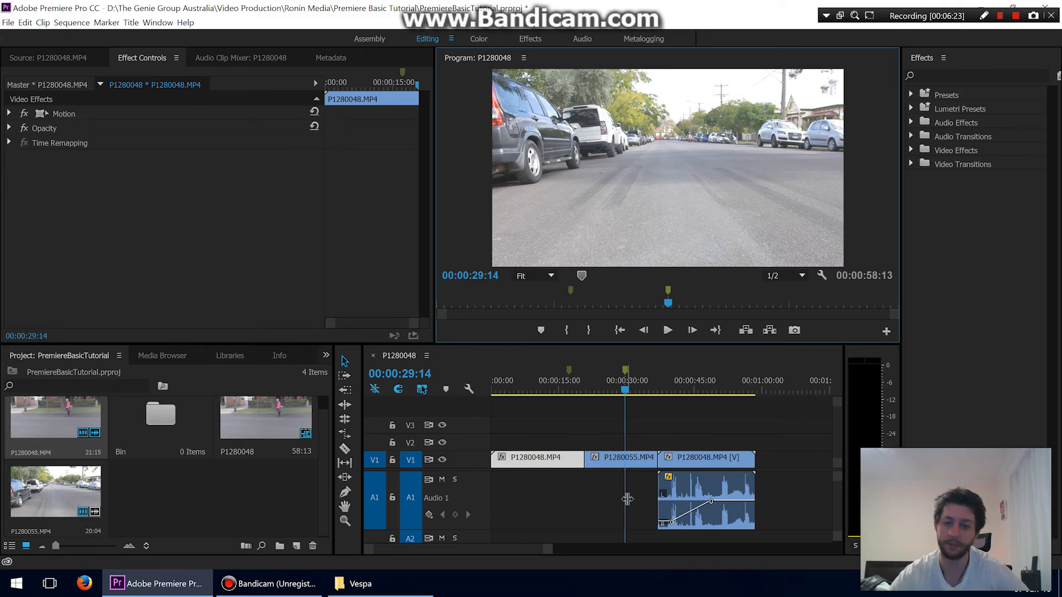